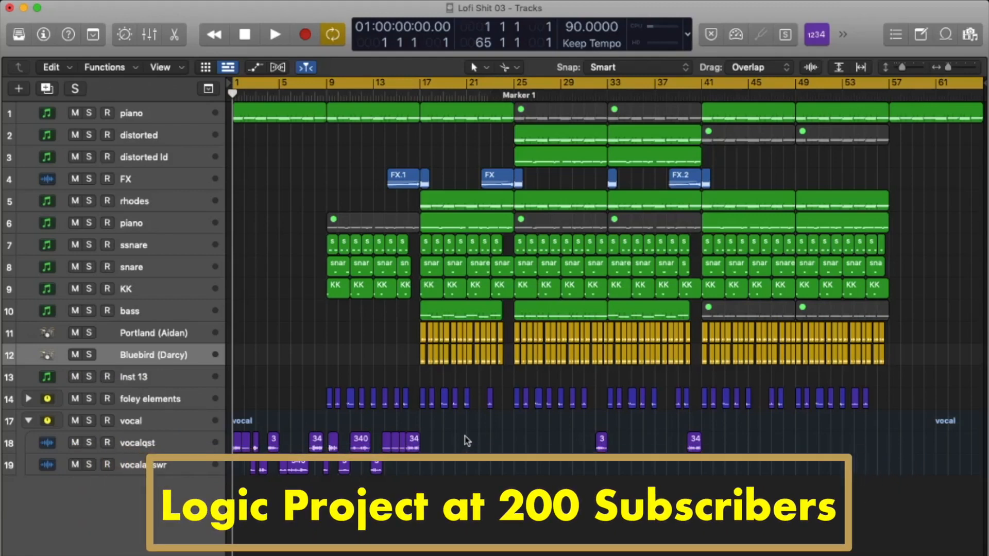
# - Play the project from the start and look over the channel strips in the mixer
pyautogui.press('space')
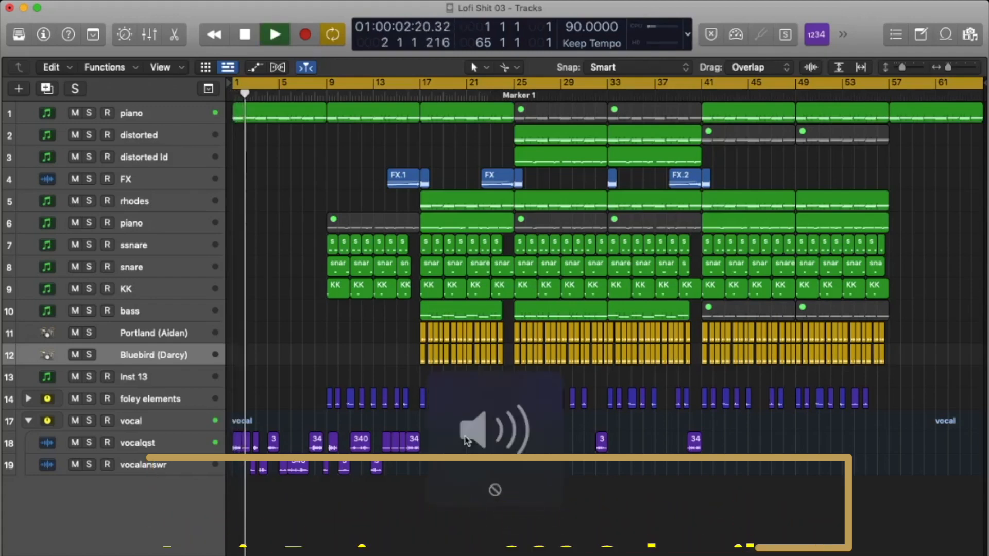
pyautogui.press('x')
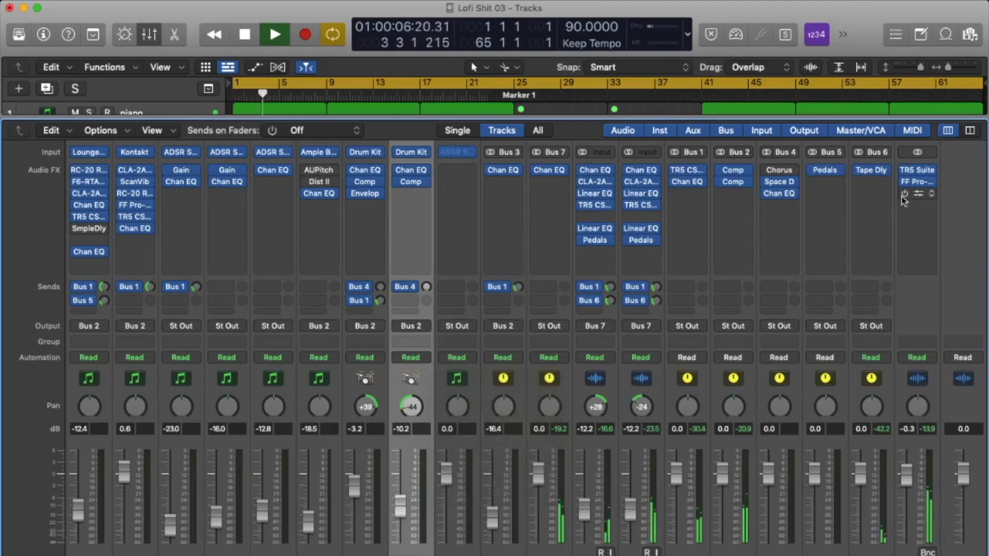
pyautogui.press('x')
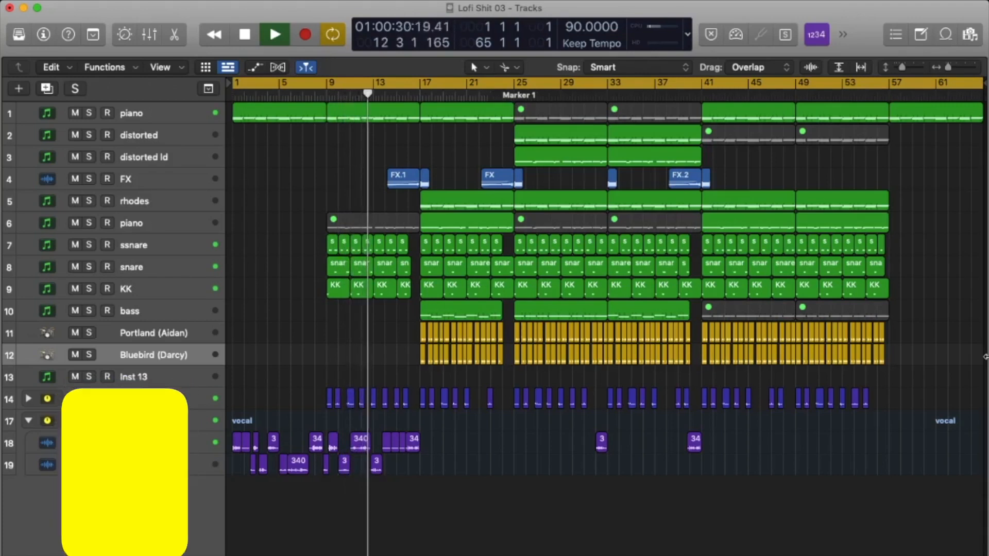
# - Insert the stereo Transient Master plug-in in the empty effect slot of the ssnare track
pyautogui.click(154, 245)
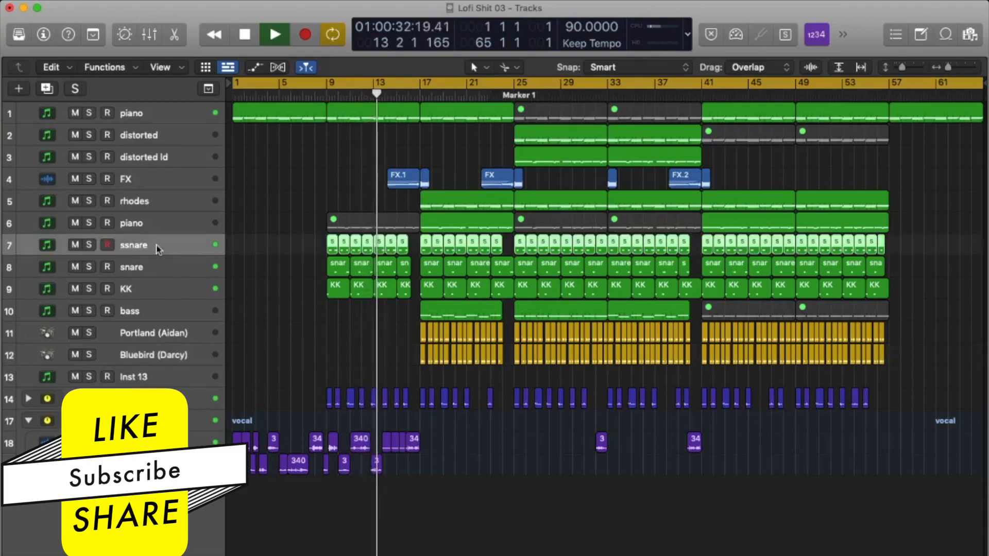
pyautogui.press('i')
pyautogui.click(40, 305)
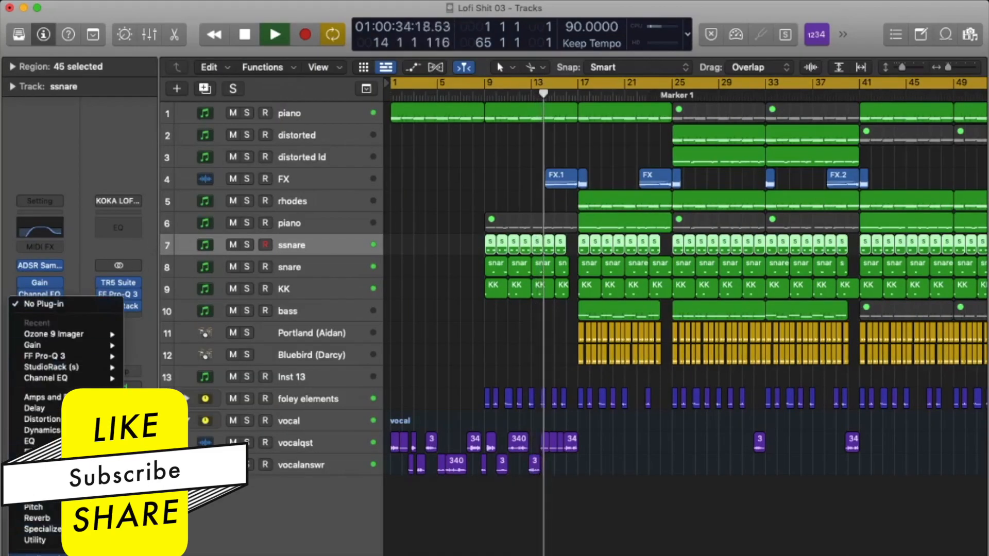
pyautogui.moveTo(46, 550)
pyautogui.moveTo(216, 524)
pyautogui.moveTo(298, 546)
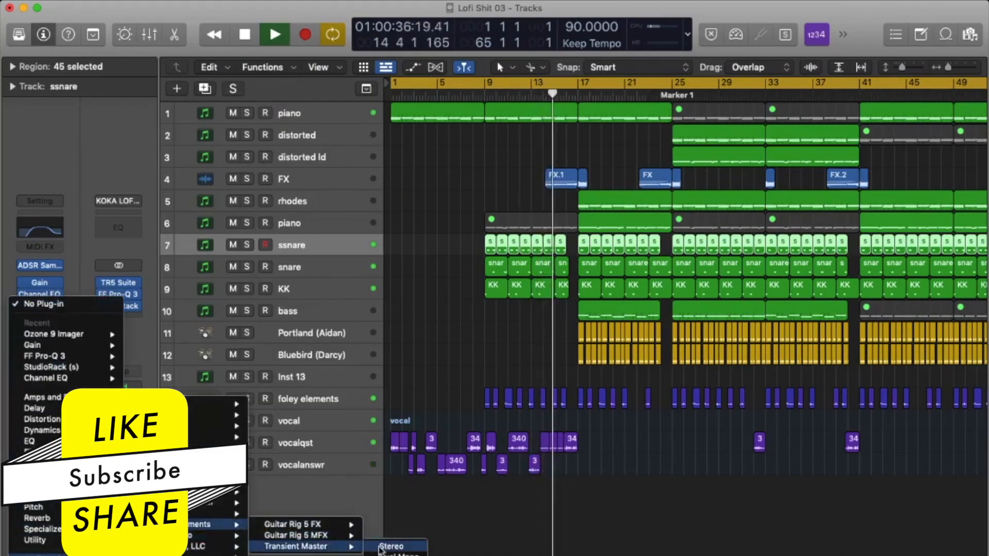
pyautogui.click(383, 547)
pyautogui.moveTo(498, 317)
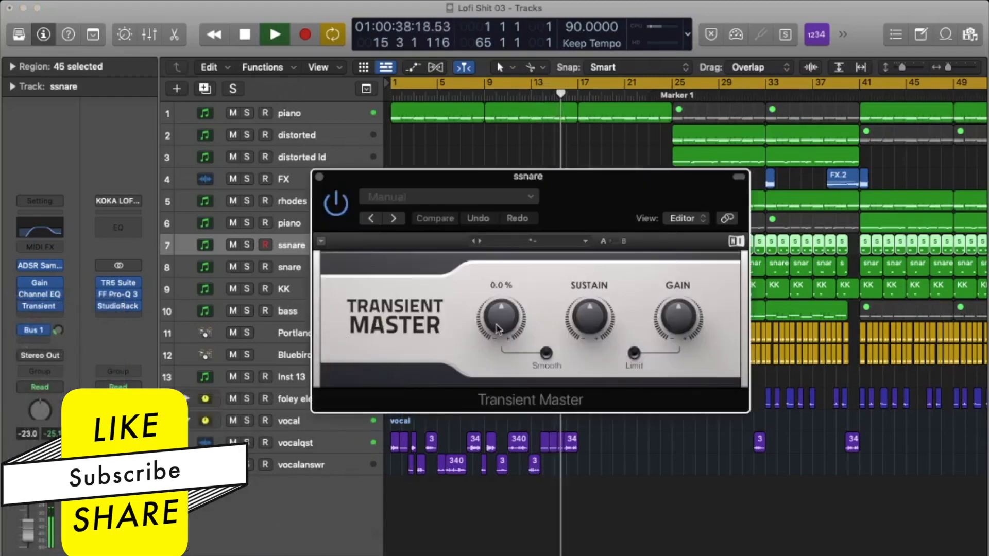
# - Raise Transient Master's attack slightly and lower its sustain to -6.0 %, then close the plug-in
pyautogui.moveTo(496, 313); pyautogui.dragTo(497, 302)
pyautogui.moveTo(589, 320); pyautogui.dragTo(585, 327)
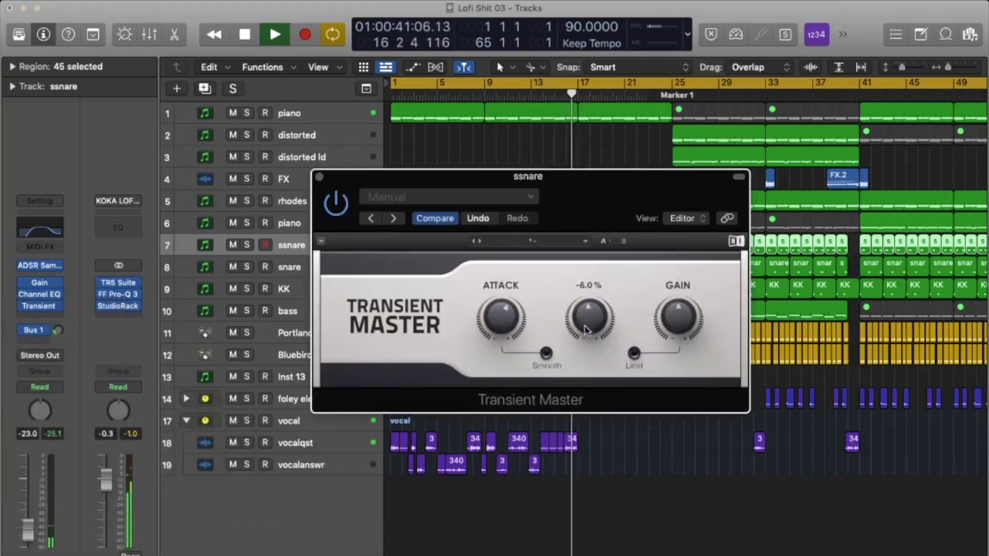
pyautogui.click(320, 178)
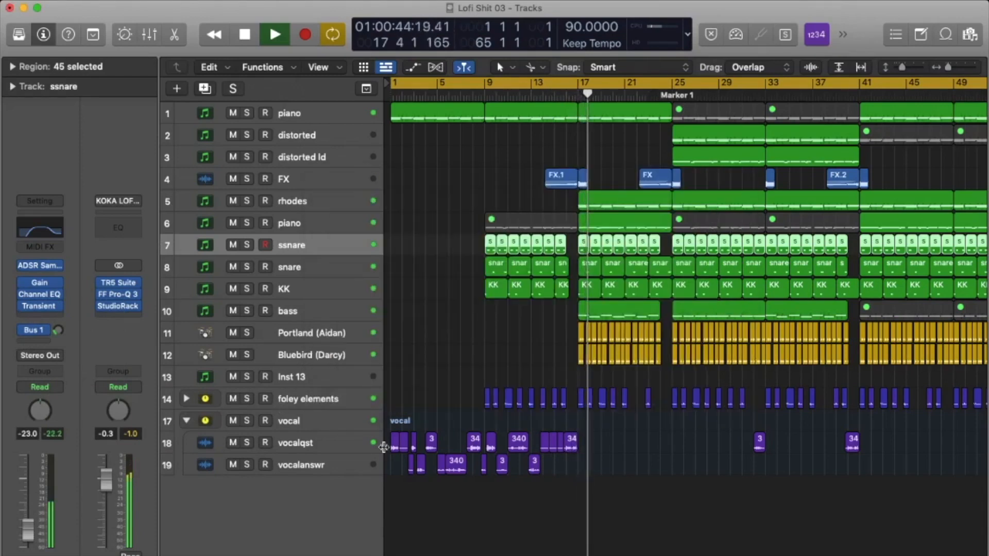
# - Browse the plug-in choices for the free effect slot on the stereo output channel in the mixer
pyautogui.press('x')
pyautogui.hscroll(3, 716, 412)
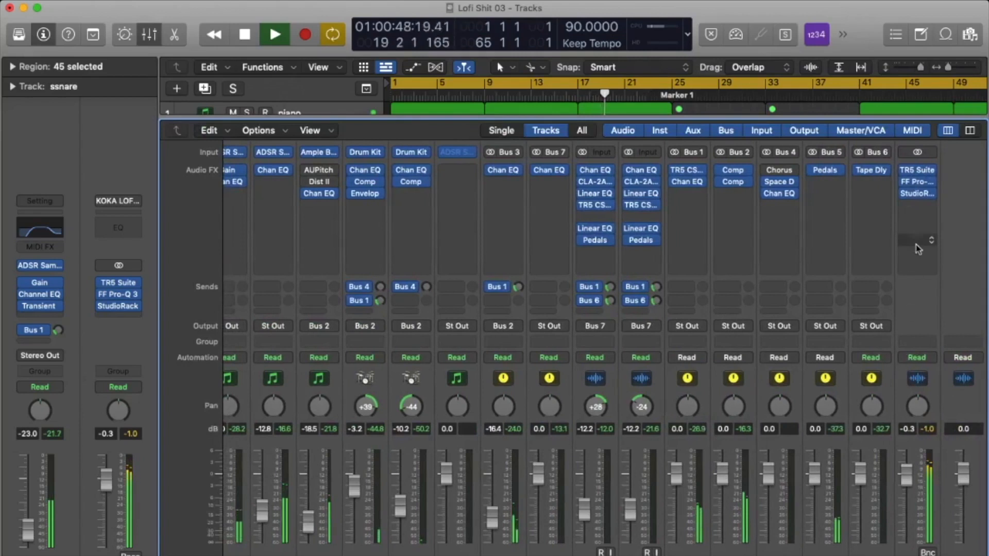
pyautogui.click(922, 206)
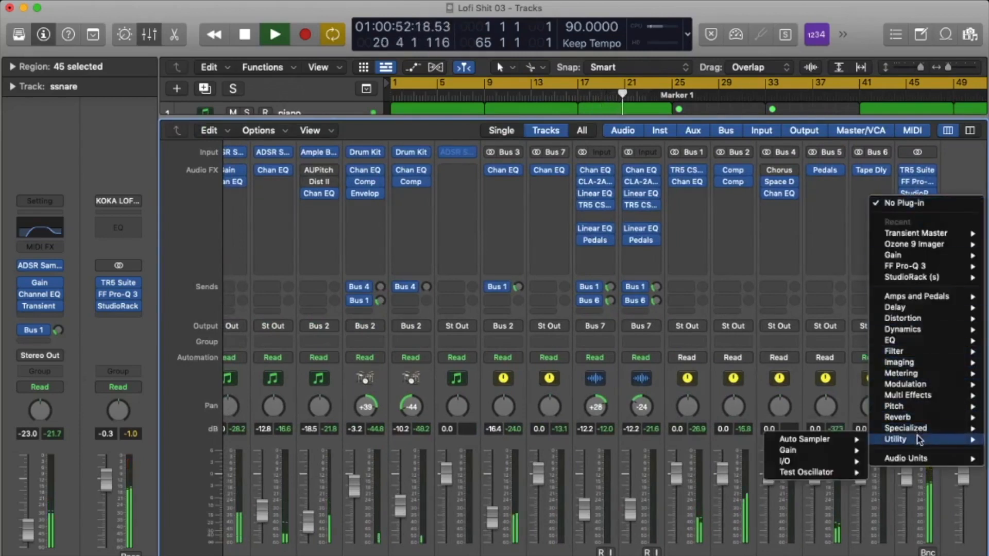
pyautogui.press('Escape')
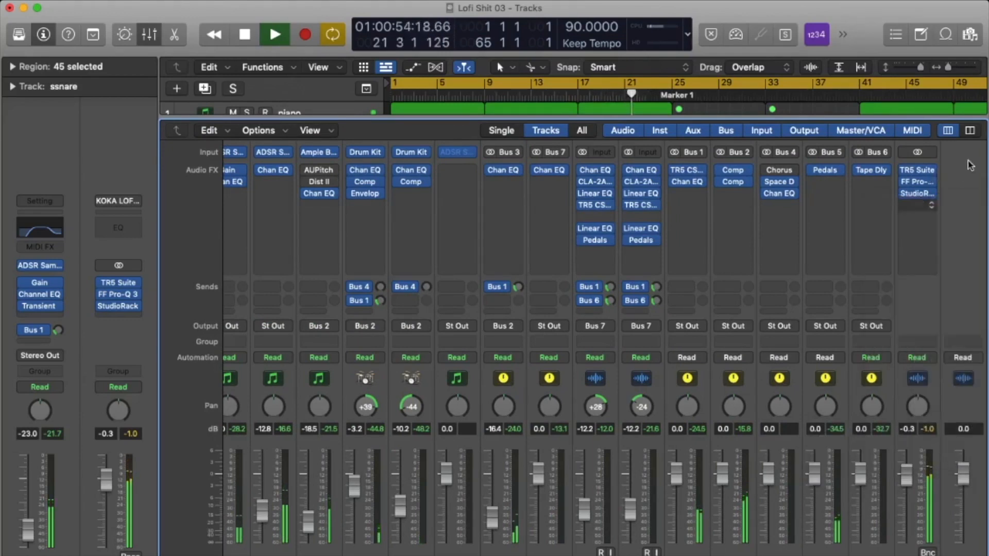
pyautogui.press('x')
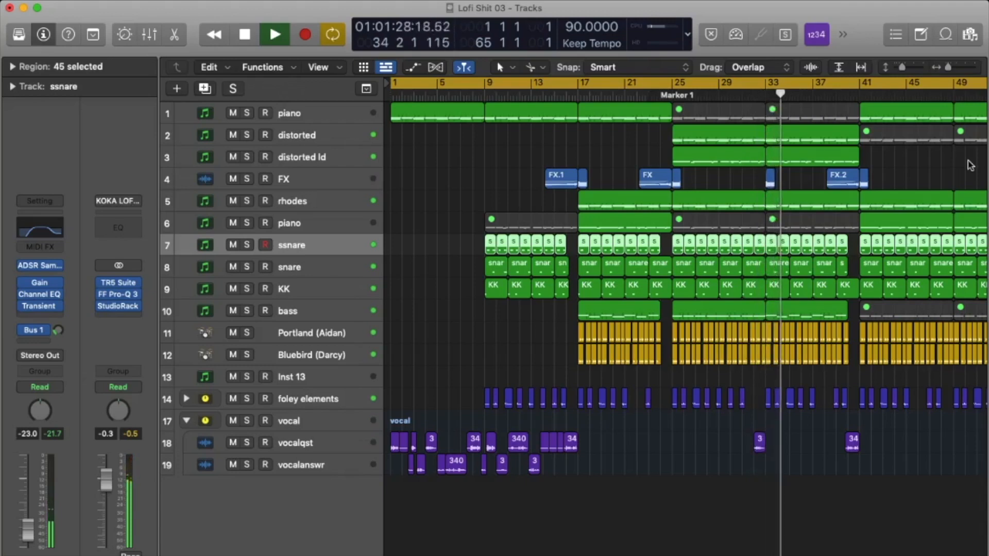
# - Stop playback and review the mixer's channel strips and effect chains through to the stereo output
pyautogui.press('space')
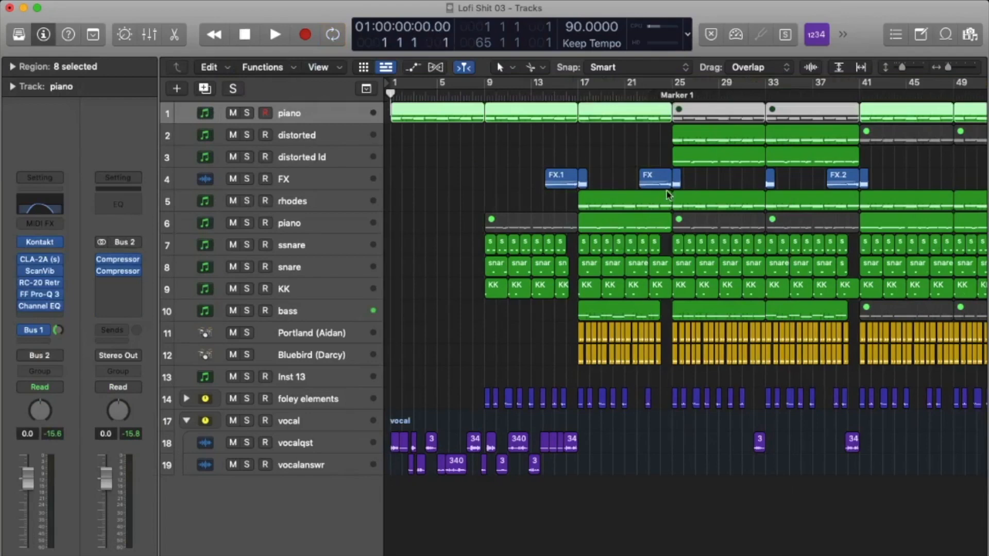
pyautogui.press('x')
pyautogui.hscroll(5, 669, 195)
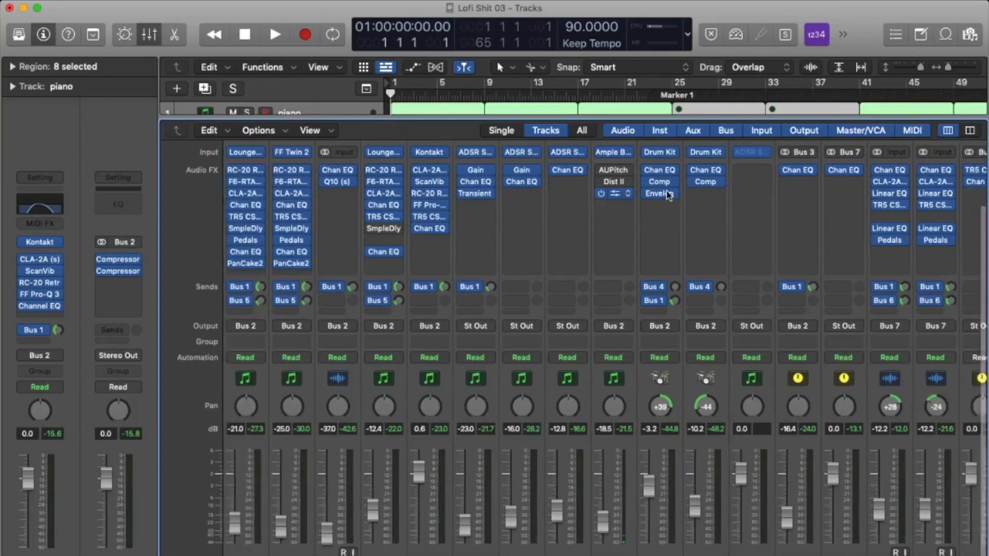
pyautogui.hscroll(5, 937, 240)
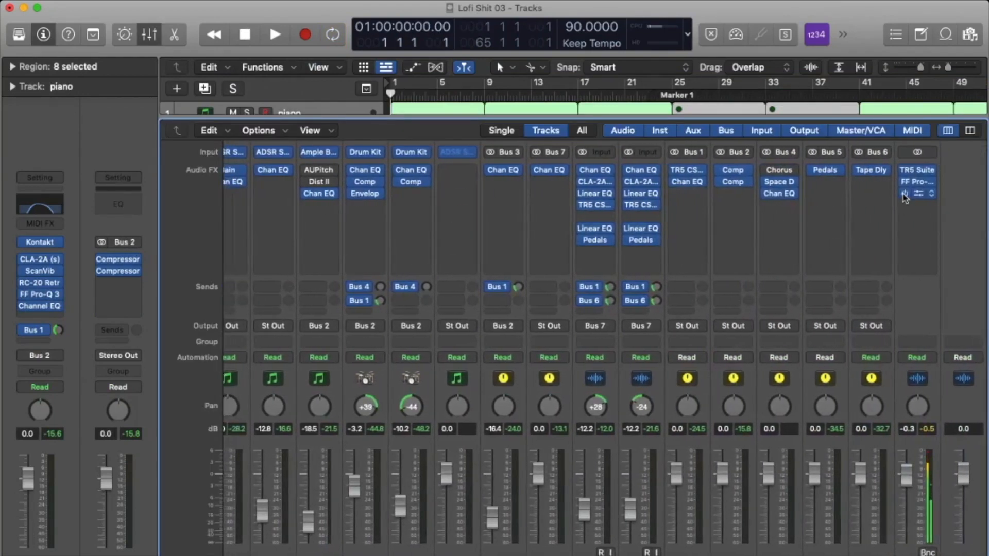
pyautogui.press('x')
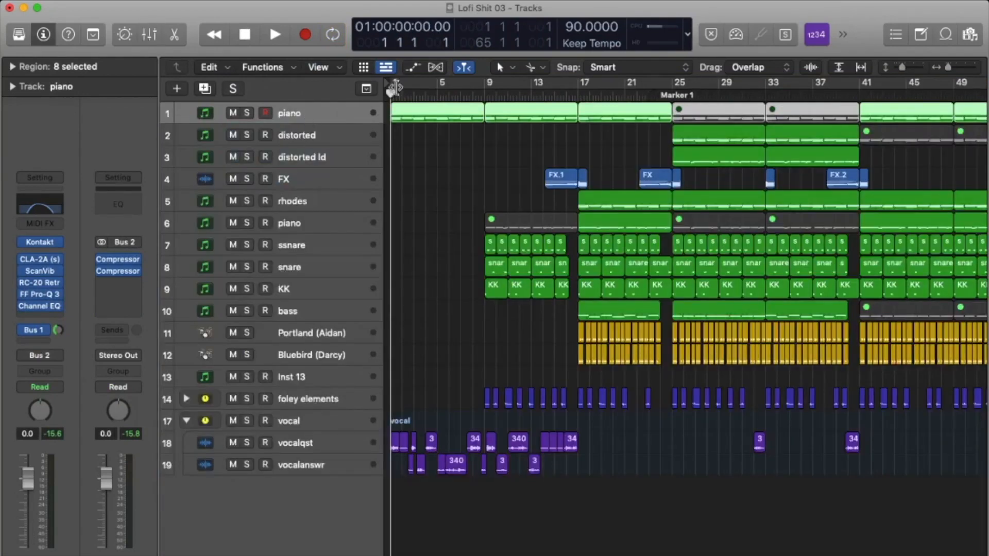
# - Cycle bars 1 to 9 and briefly play back the section
pyautogui.moveTo(391, 85)
pyautogui.mouseDown()
pyautogui.moveTo(530, 92)
pyautogui.moveTo(387, 90)
pyautogui.mouseUp()
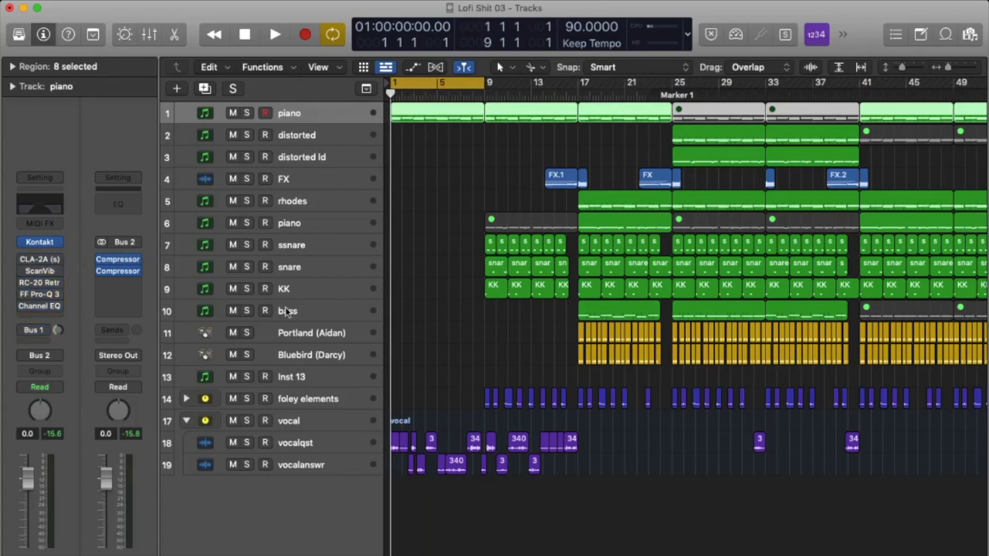
pyautogui.press('space')
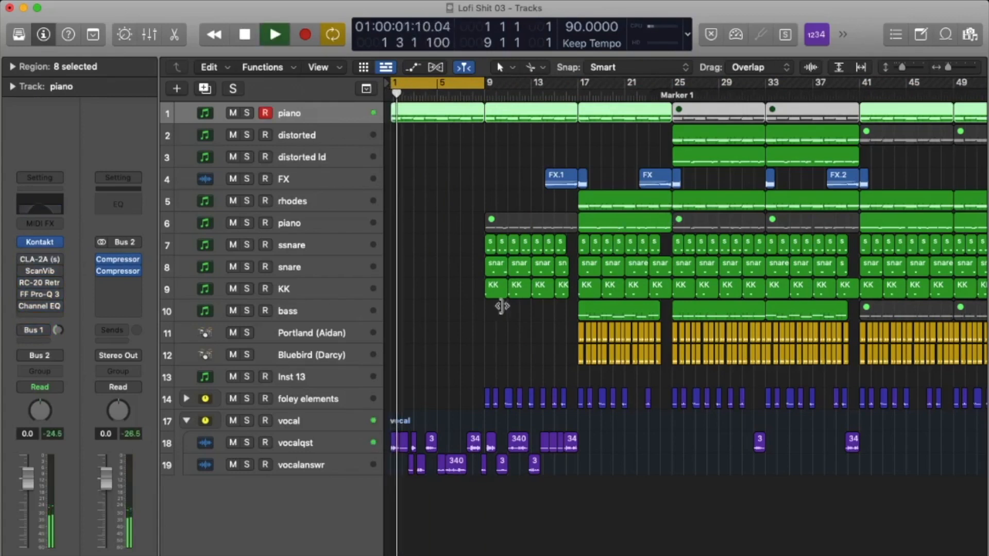
pyautogui.press('space')
# - Solo the first piano track to audition it on its own, then stop playback and remove the solo
pyautogui.click(247, 113)
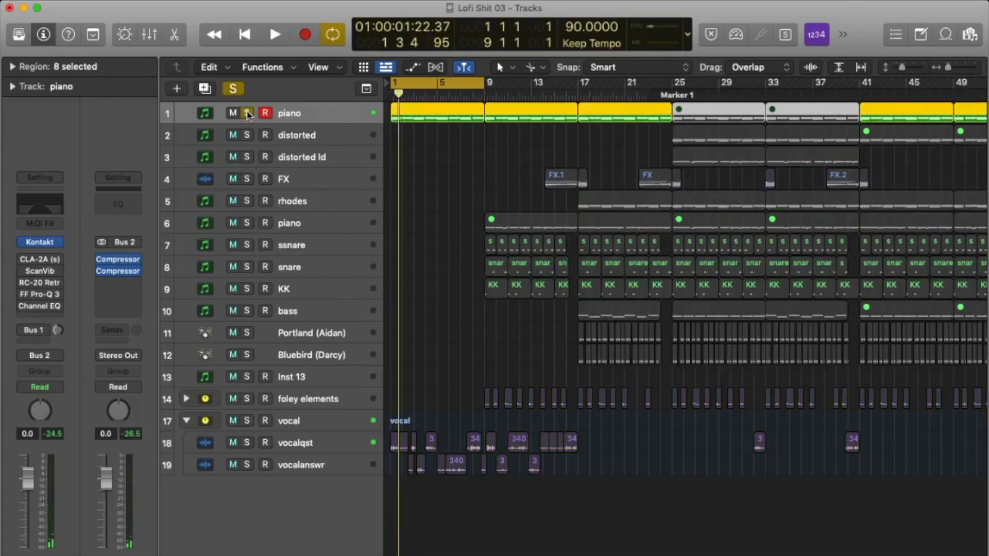
pyautogui.press('space')
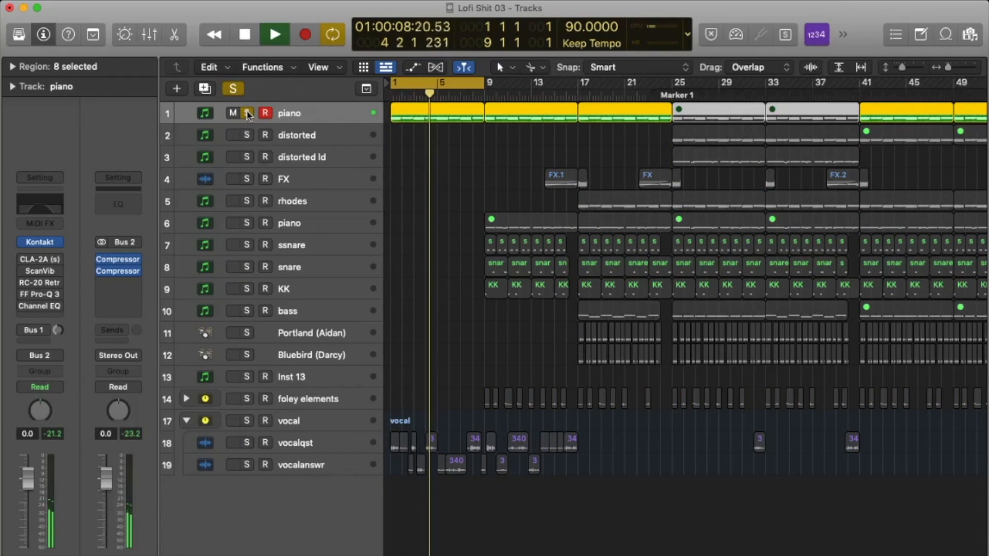
pyautogui.press('space')
pyautogui.click(248, 113)
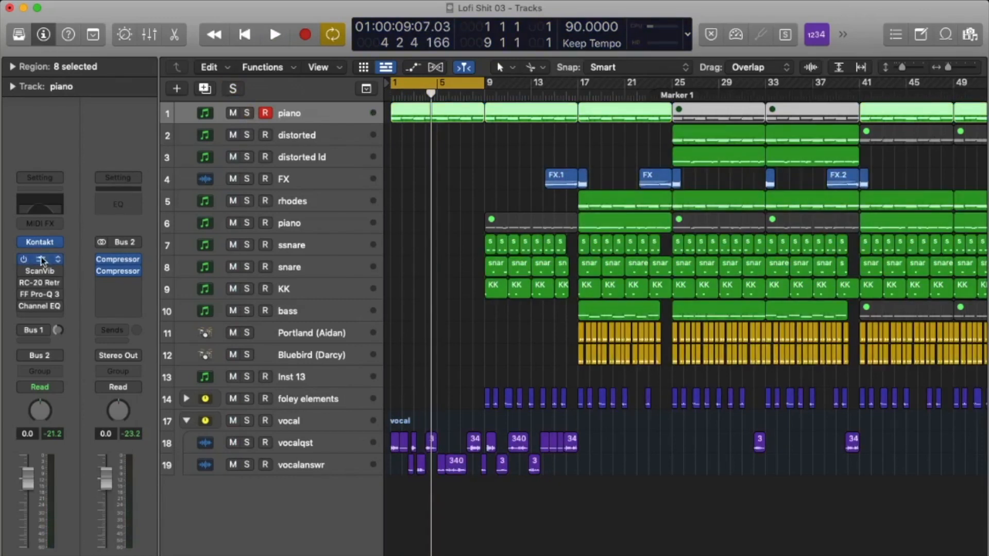
# - Inspect the first piano track's CLA-2A and Scanner Vibrato settings, and locate Scanner Vibrato among the Modulation effects
pyautogui.click(41, 259)
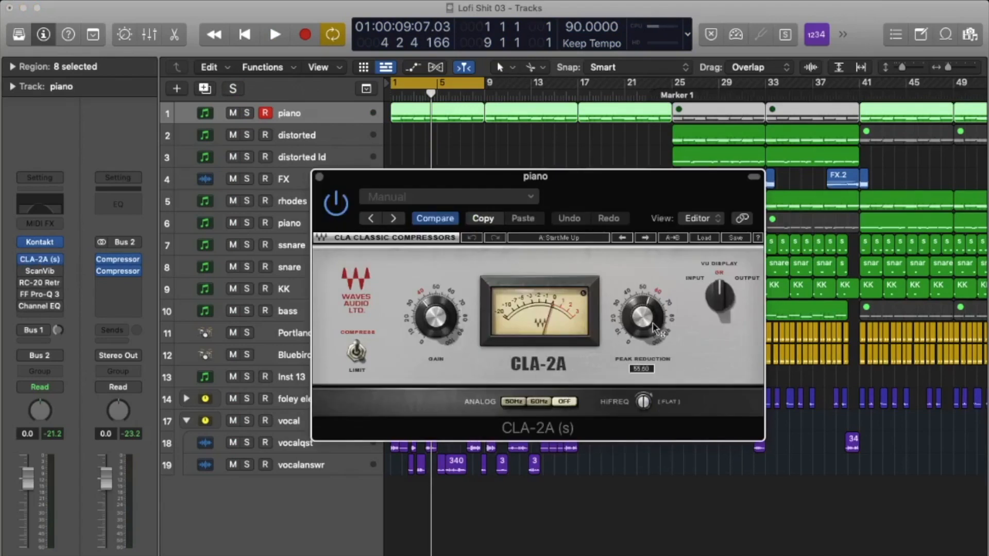
pyautogui.click(318, 177)
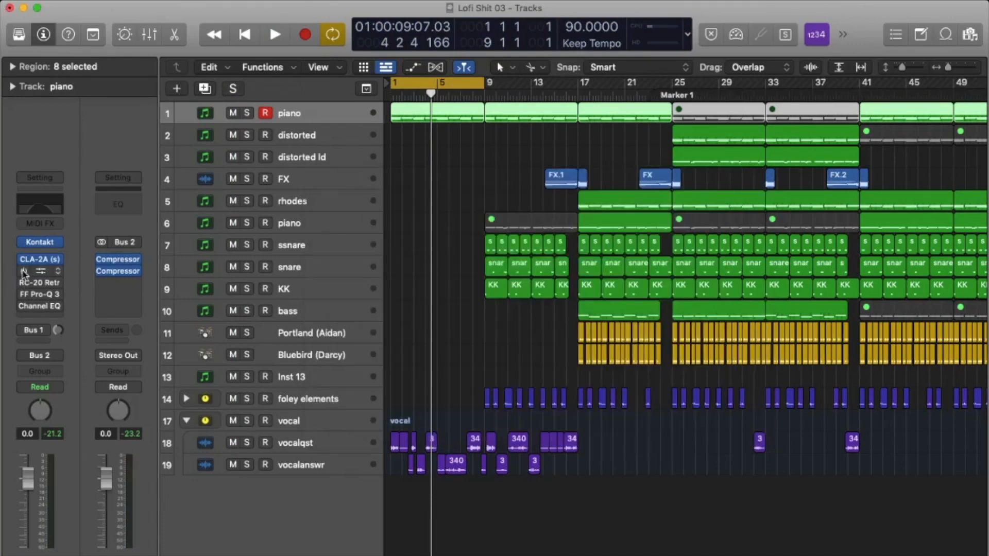
pyautogui.click(43, 271)
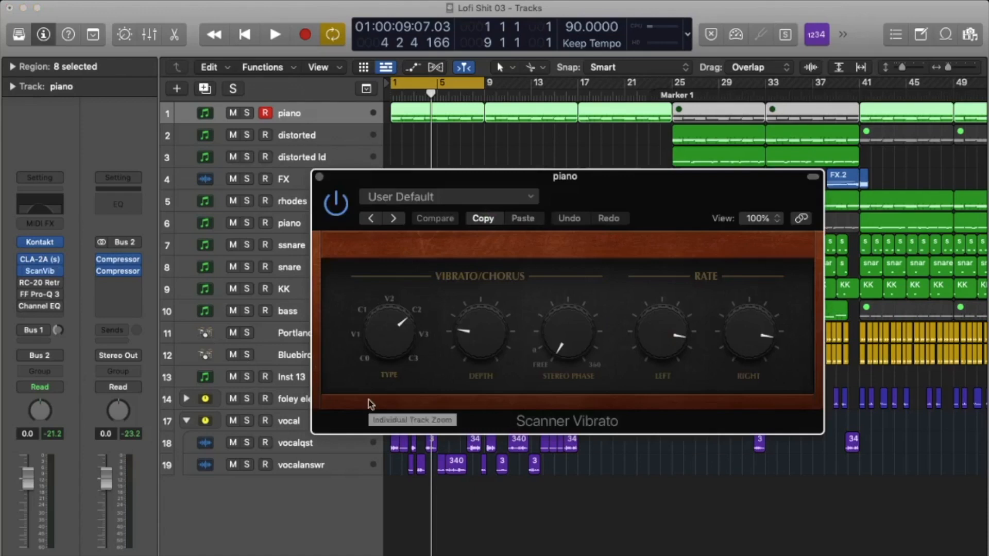
pyautogui.click(56, 271)
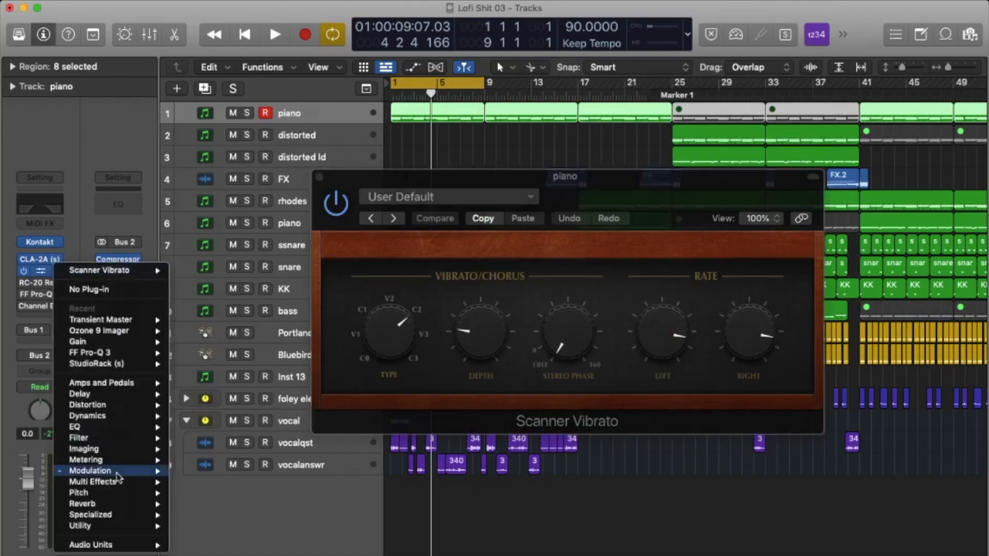
pyautogui.moveTo(117, 477)
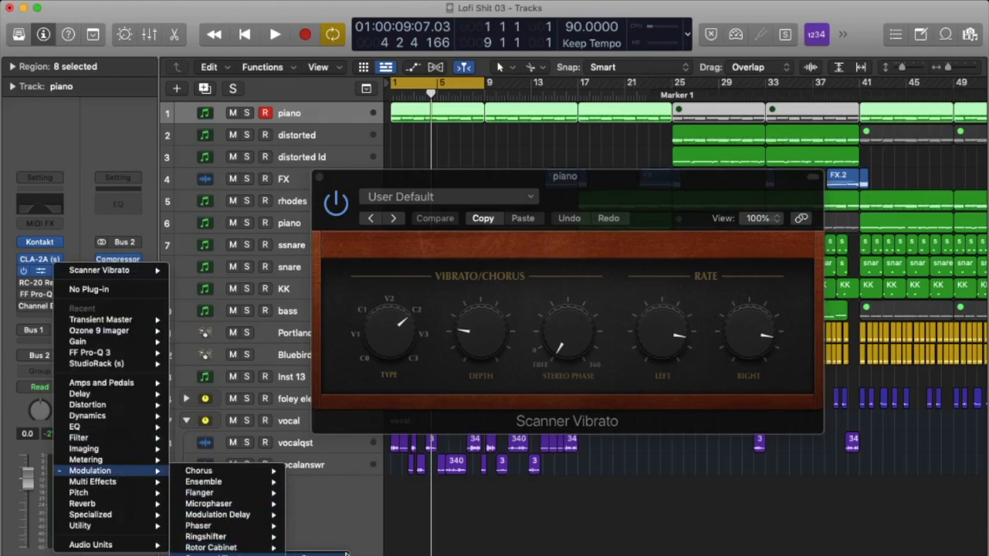
pyautogui.click(493, 383)
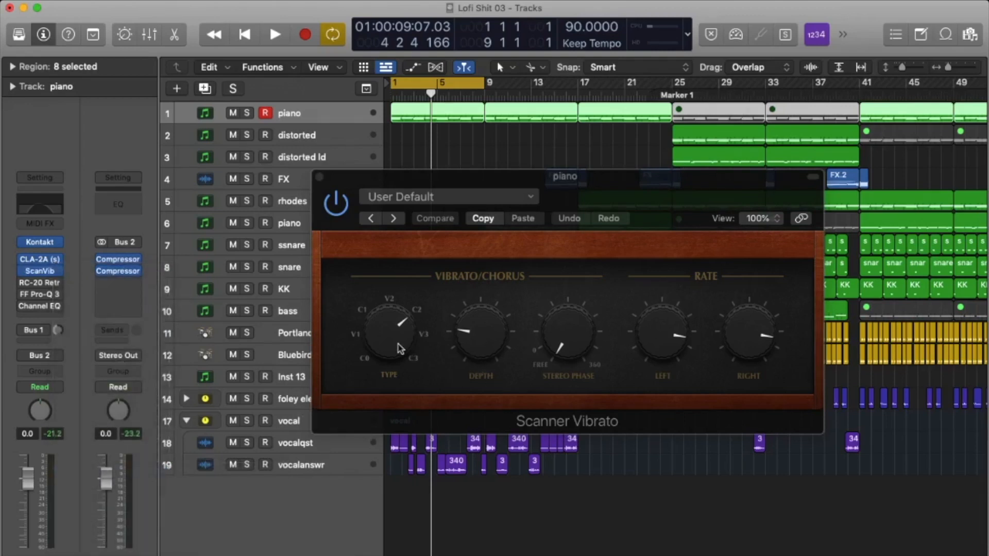
# - Set the Scanner Vibrato's vibrato/chorus type to C3 on the first piano track
pyautogui.press('space')
pyautogui.press('space')
pyautogui.moveTo(394, 338); pyautogui.dragTo(393, 304)
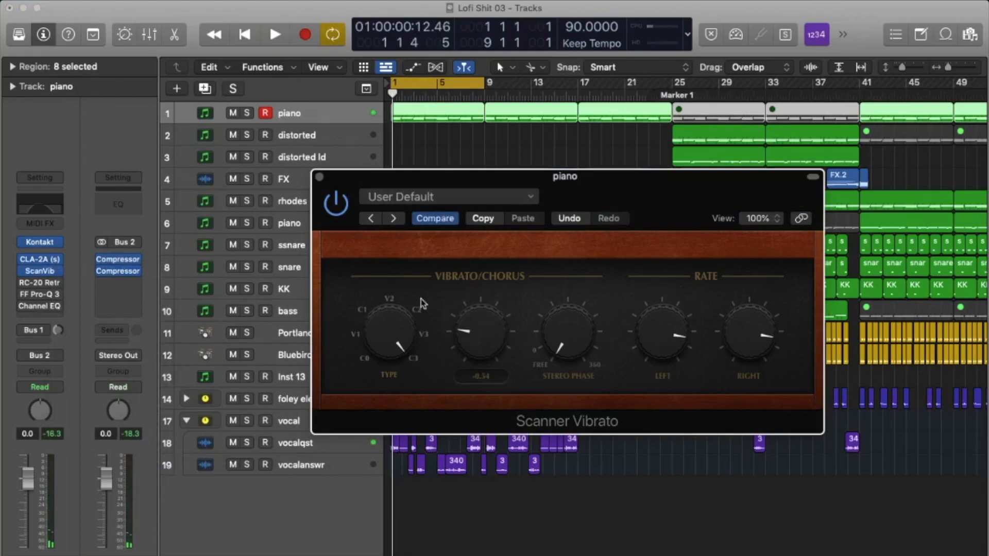
# - Solo the piano and set the Scanner Vibrato's depth to -0.38 during playback, then close the plug-in and stop
pyautogui.press('s')
pyautogui.press('space')
pyautogui.moveTo(470, 324); pyautogui.dragTo(499, 181)
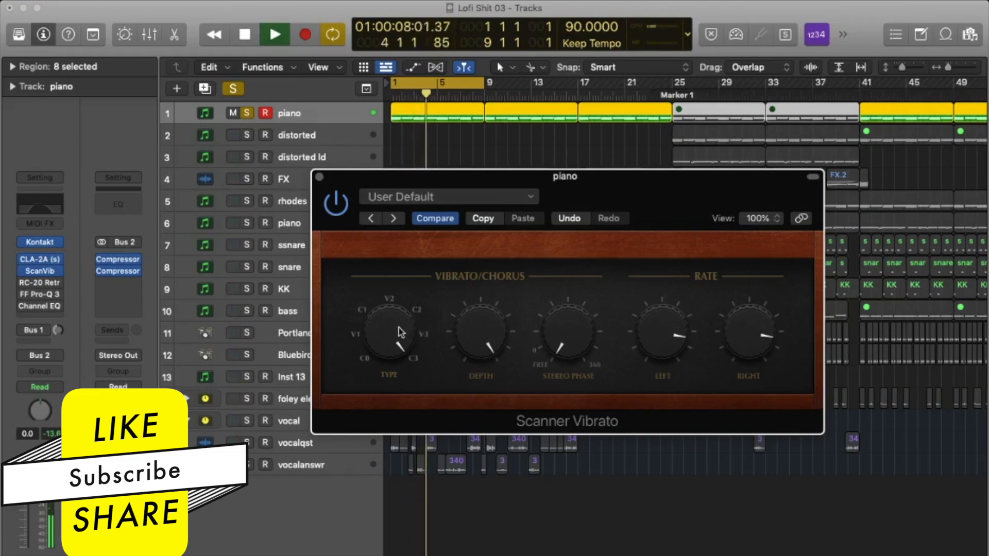
pyautogui.moveTo(479, 330); pyautogui.dragTo(469, 454)
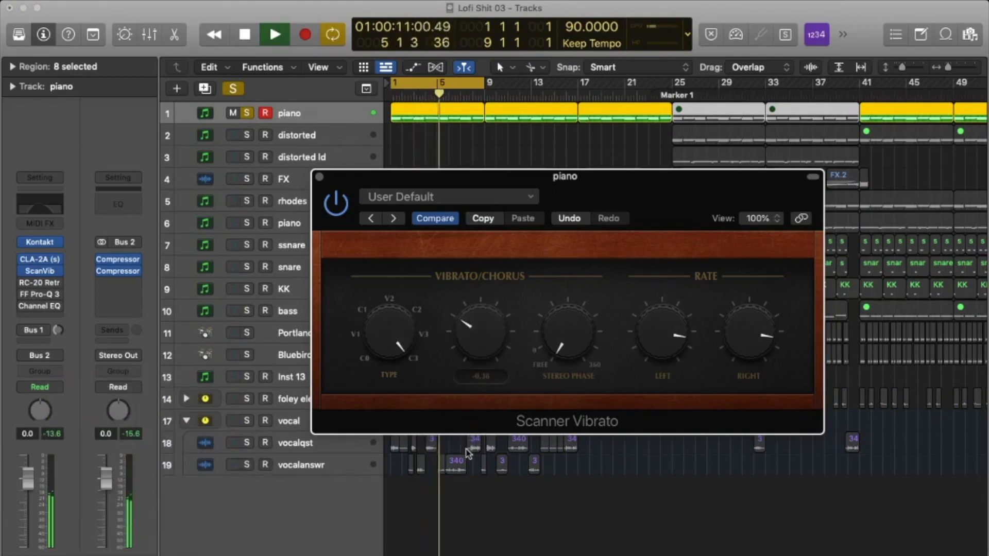
pyautogui.click(318, 177)
pyautogui.press('space')
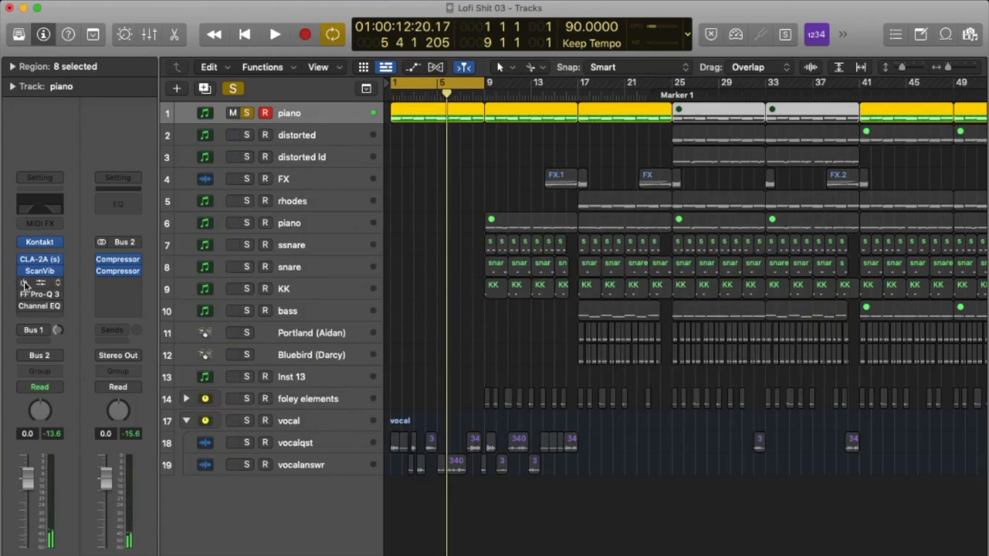
# - Open the piano track's RC-20 Retro Color, move its window fully into view, and slightly raise the Wobble amount
pyautogui.click(40, 283)
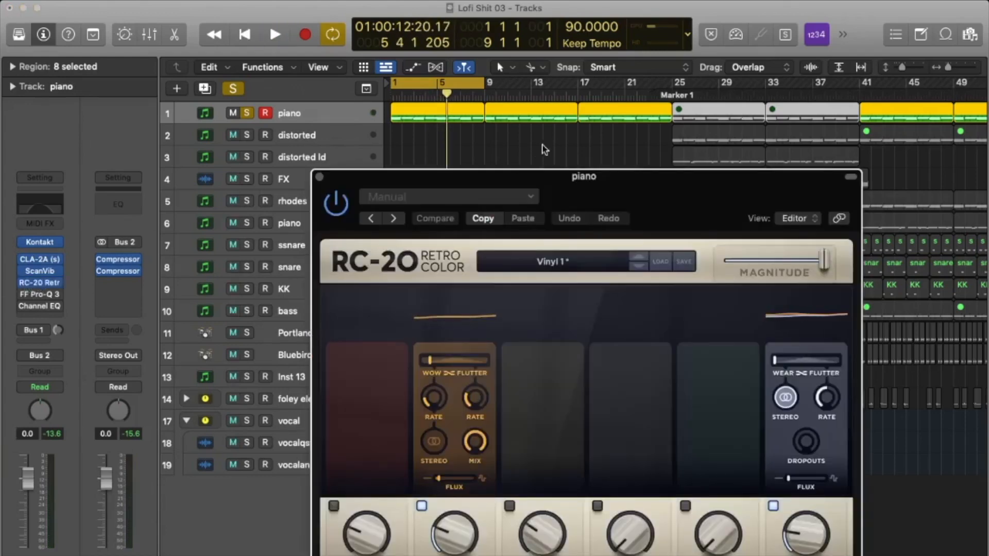
pyautogui.moveTo(598, 178); pyautogui.dragTo(554, 62)
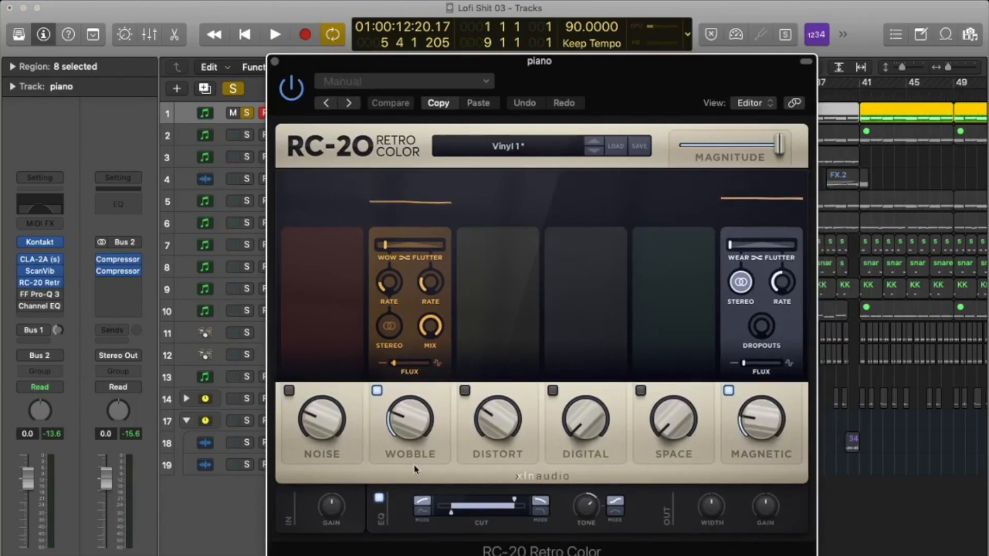
pyautogui.moveTo(409, 422); pyautogui.dragTo(407, 413)
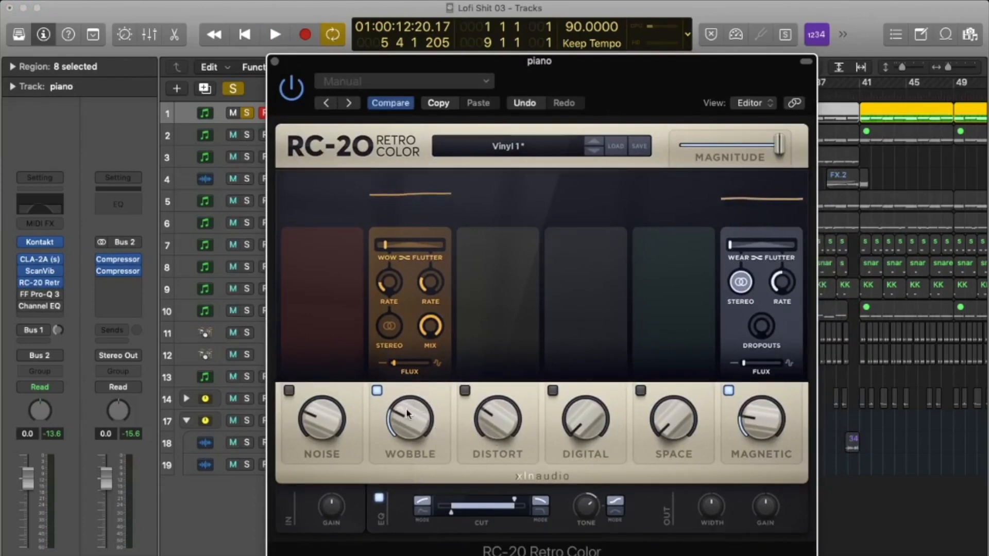
# - Sweep RC-20's Wobble amount up and back during playback, leave it at 31%, then stop and close the plug-in
pyautogui.press('space')
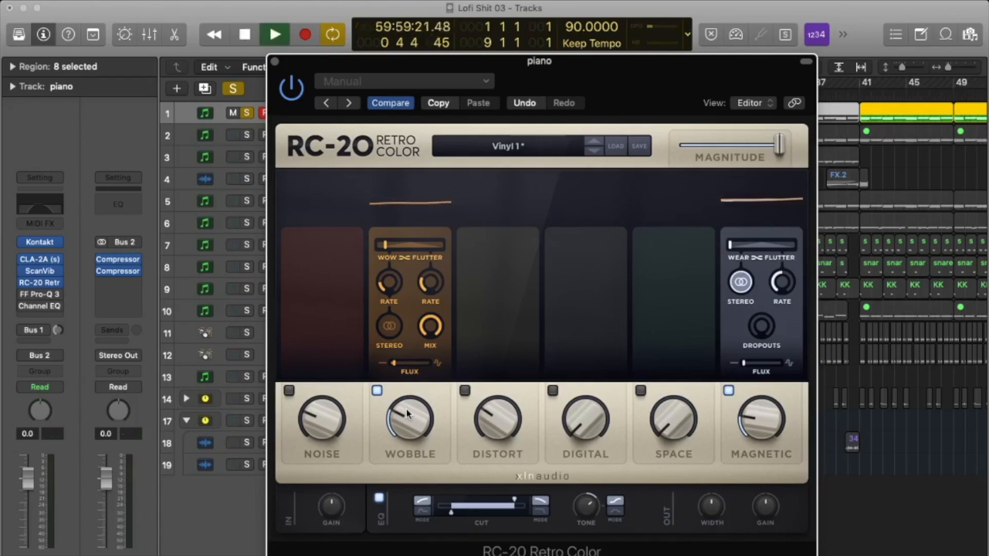
pyautogui.moveTo(407, 414); pyautogui.dragTo(416, 311)
pyautogui.moveTo(418, 306); pyautogui.dragTo(407, 396)
pyautogui.press('space')
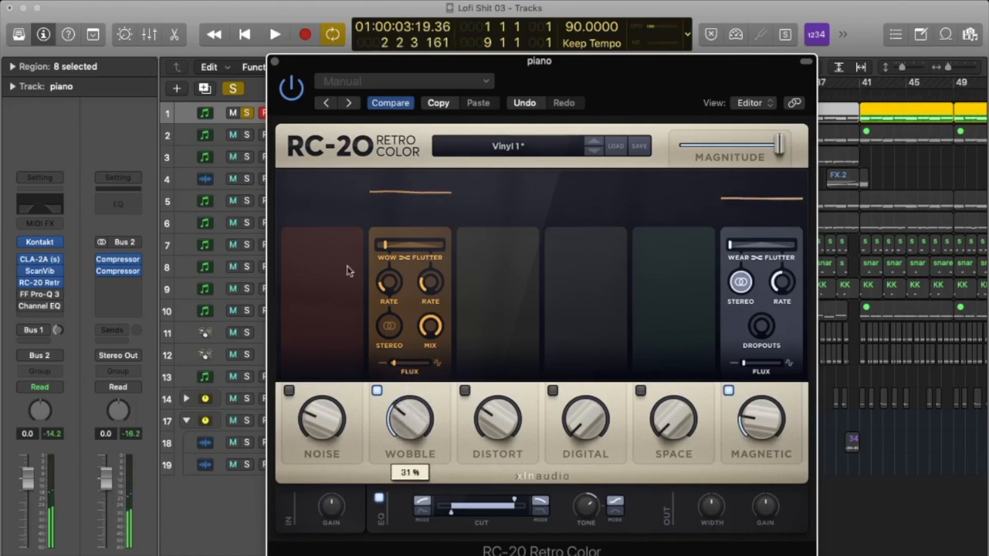
pyautogui.click(274, 62)
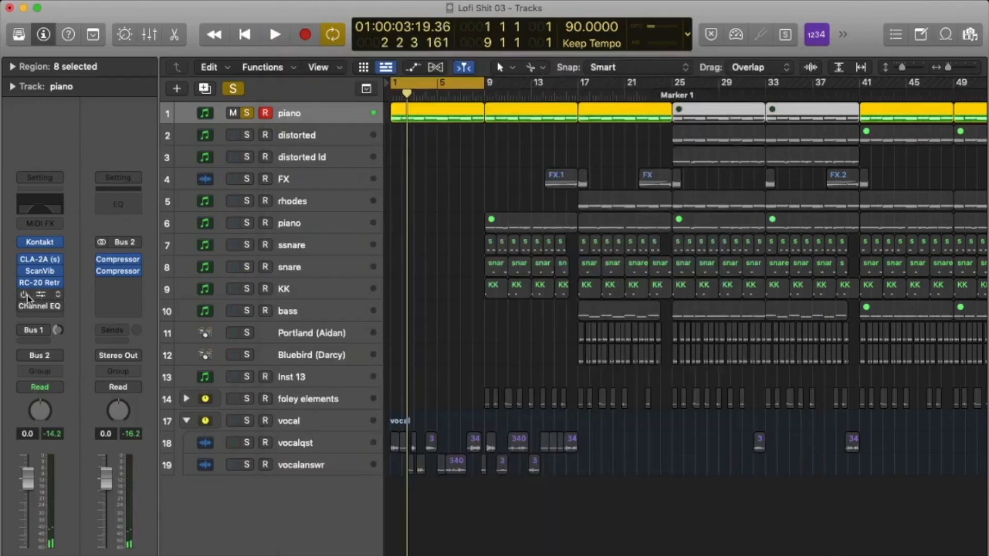
# - Enable the first piano track's FF Pro-Q 3 and Channel EQ, inspect both EQ curves, and close the plug-ins
pyautogui.click(37, 295)
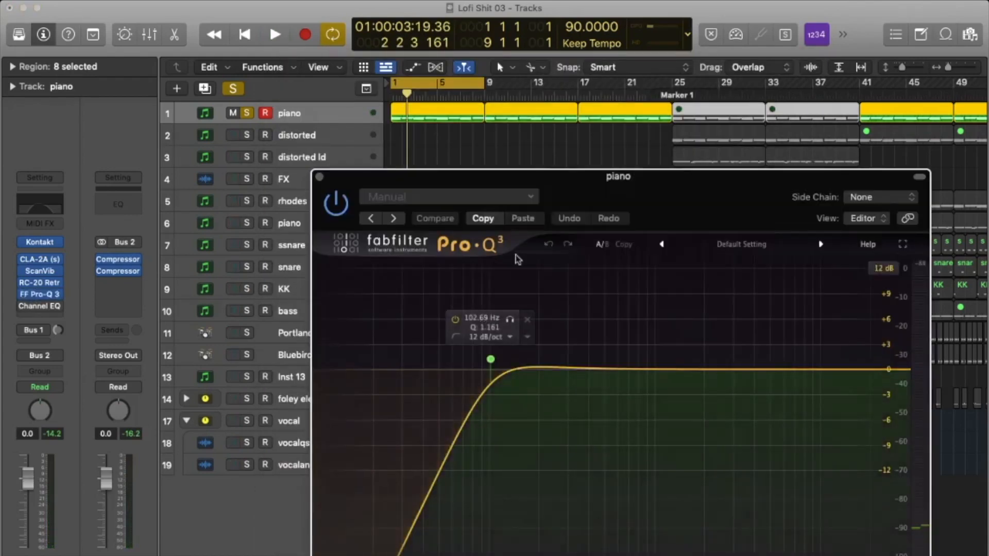
pyautogui.moveTo(602, 183); pyautogui.dragTo(448, 116)
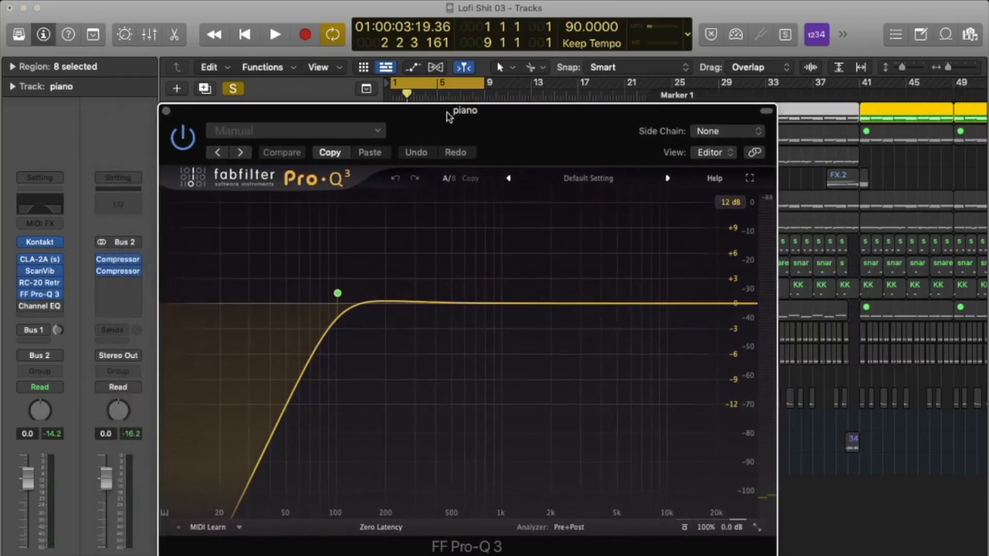
pyautogui.click(166, 112)
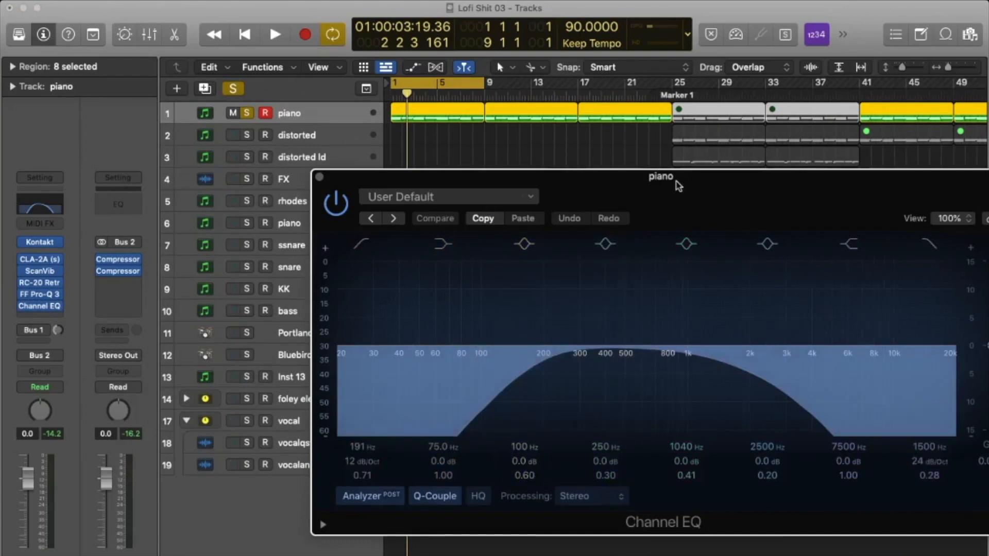
pyautogui.moveTo(677, 186); pyautogui.dragTo(560, 167)
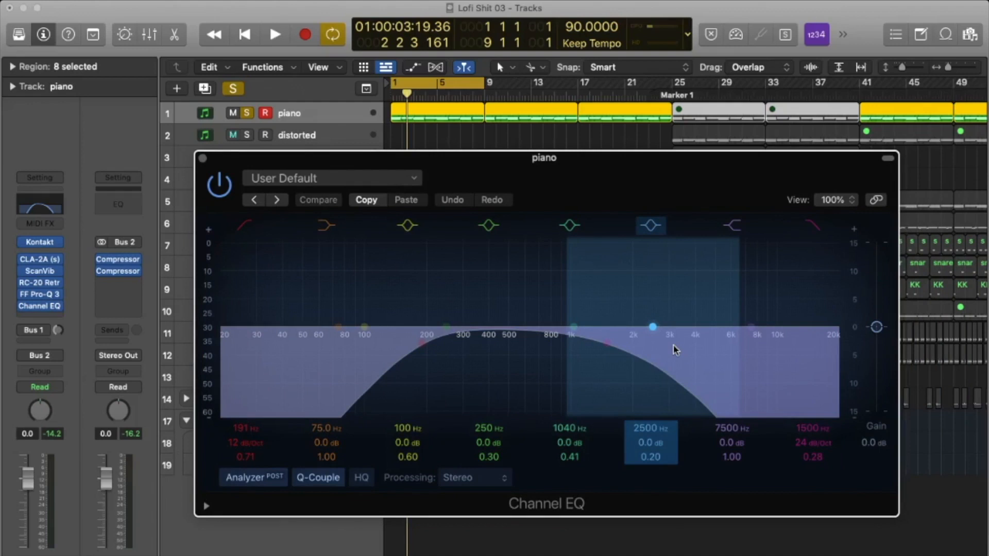
pyautogui.click(203, 159)
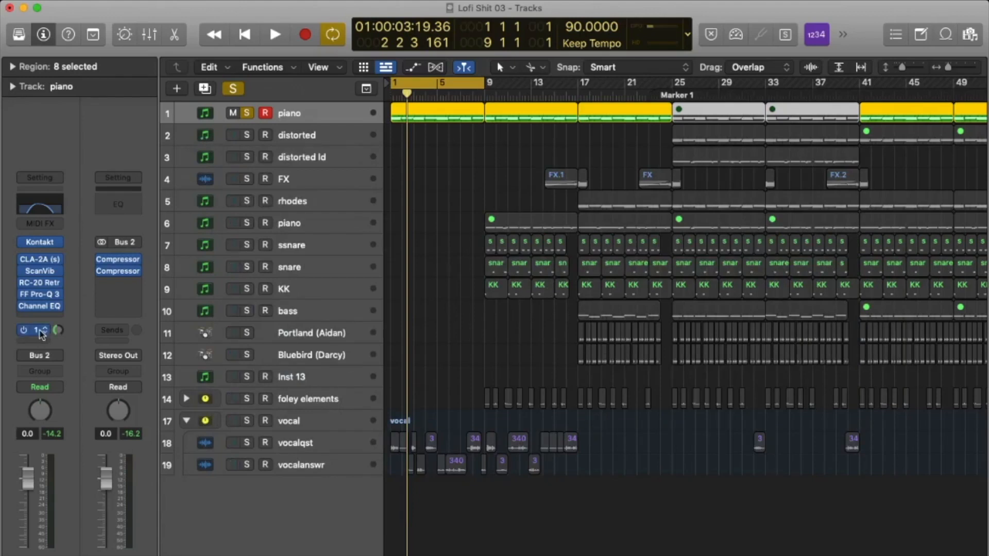
# - Enable the piano track's Bus 1 send, inspect the TR5 CSR Room reverb on that bus, and close it
pyautogui.click(23, 334)
pyautogui.click(123, 120)
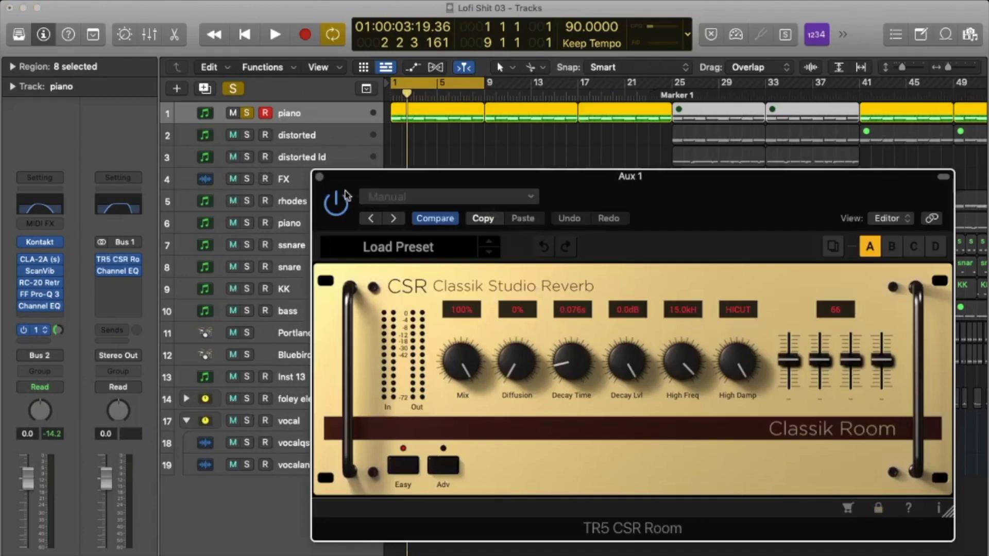
pyautogui.click(320, 178)
# - Clear the piano solo, turn off Cycle mode, and solo the vocal track stack
pyautogui.click(236, 90)
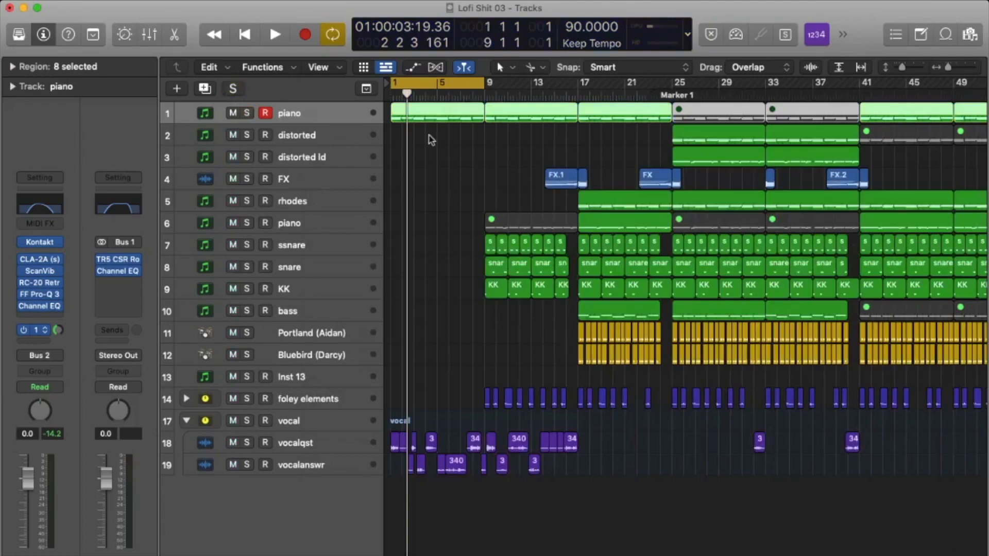
pyautogui.press('c')
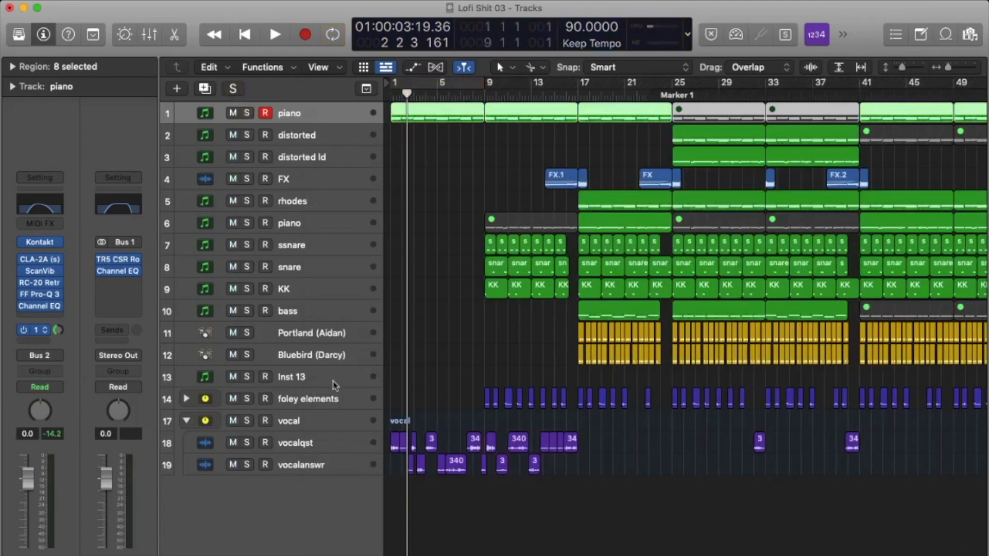
pyautogui.click(248, 421)
pyautogui.scroll(8, 514, 443)
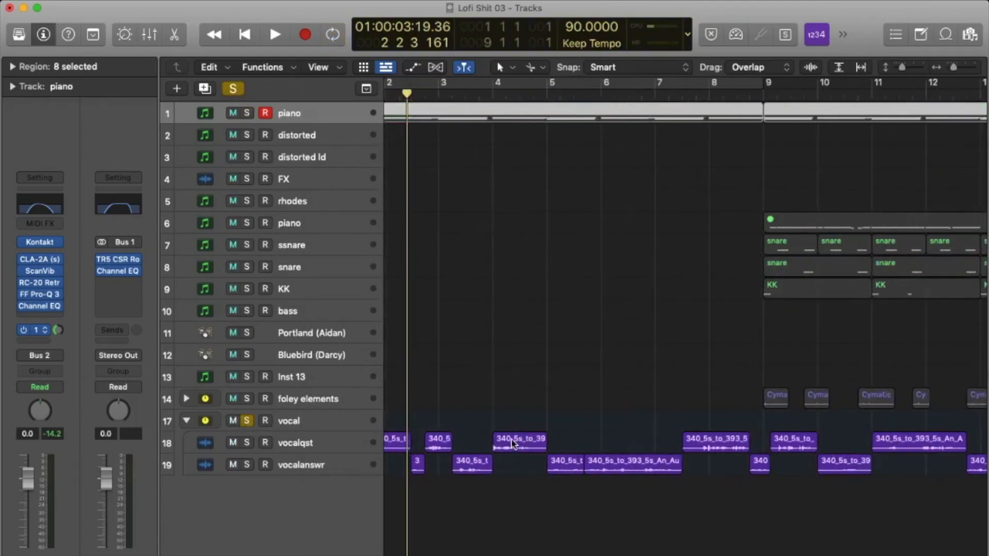
pyautogui.hscroll(-3, 514, 443)
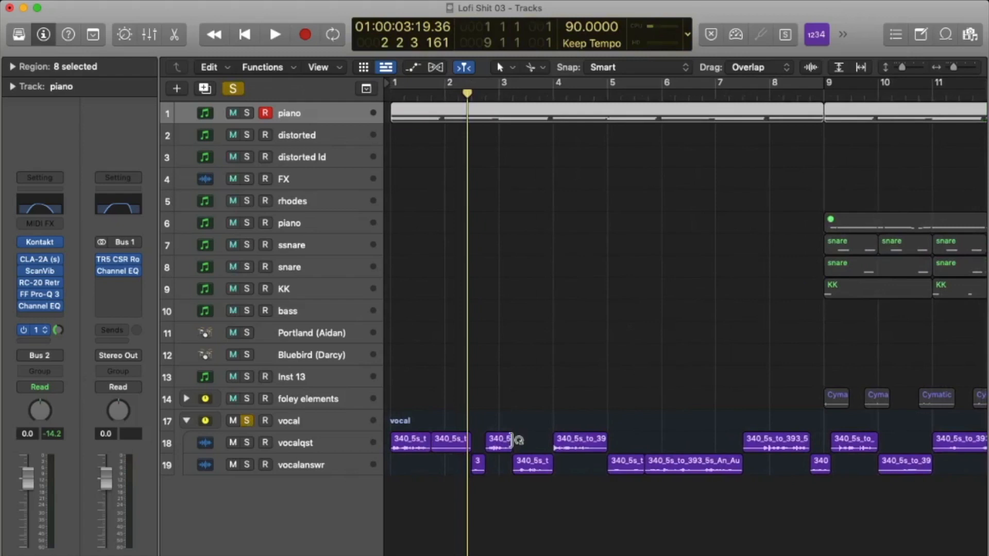
pyautogui.scroll(6, 514, 443)
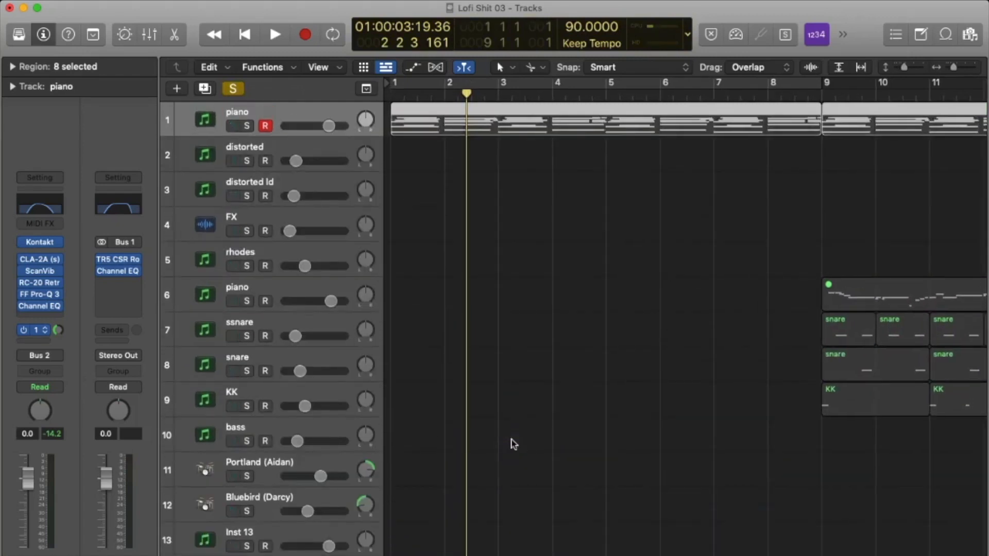
pyautogui.scroll(-3, 513, 442)
pyautogui.scroll(4, 514, 443)
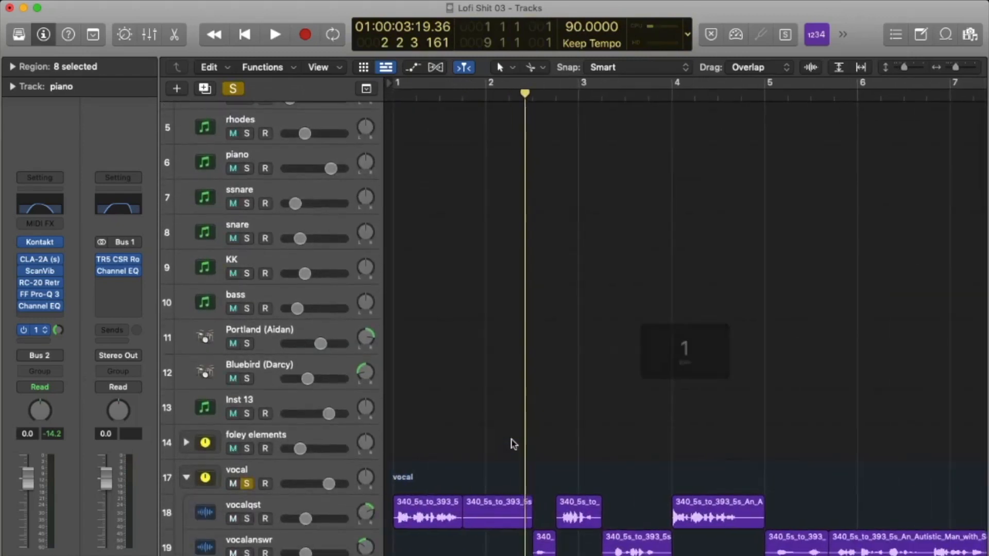
# - Select the vocal stack, play it from the project start, and bypass its Channel EQ
pyautogui.press('Return')
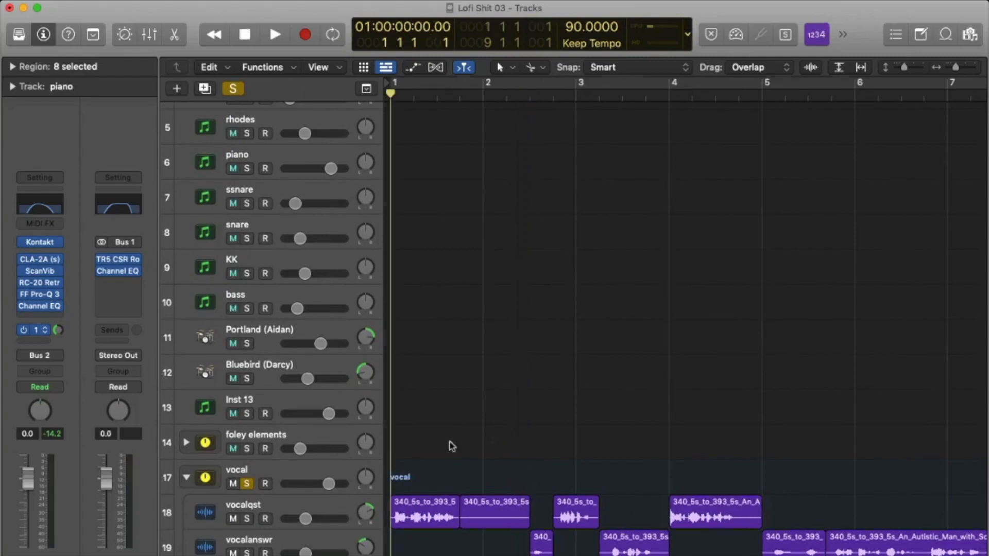
pyautogui.click(289, 466)
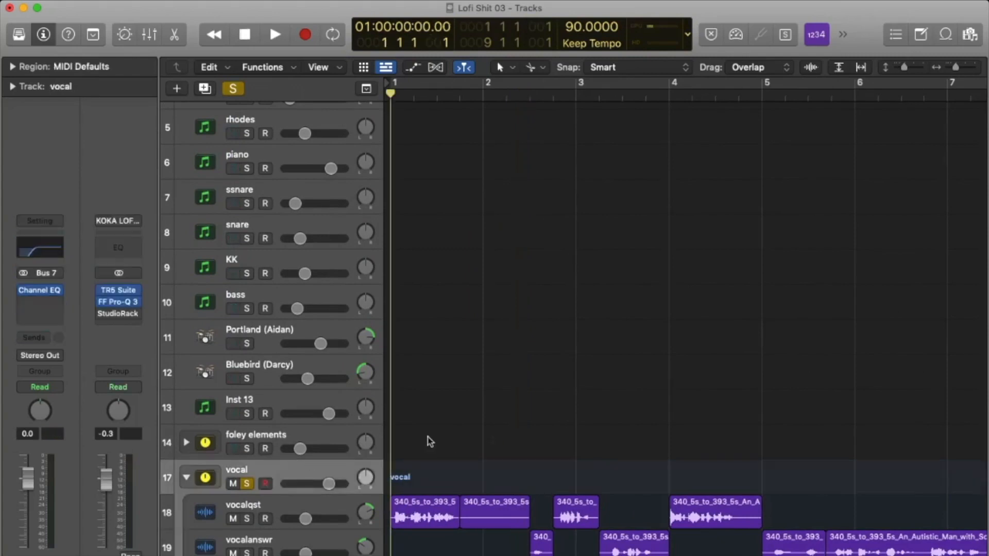
pyautogui.press('space')
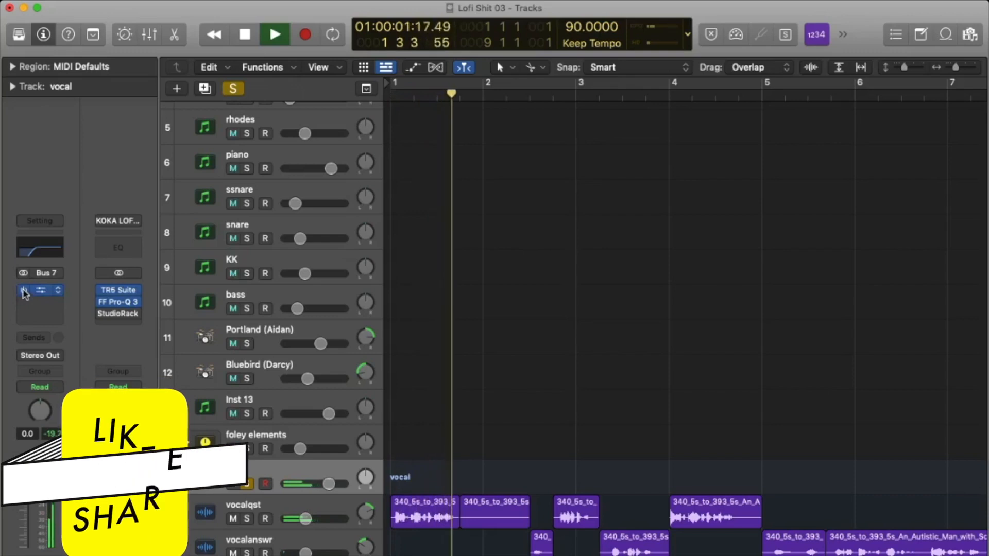
pyautogui.click(23, 291)
# - Bypass every insert and send on the vocalqst and vocalanswr tracks during playback, then stop with vocalqst selected
pyautogui.click(254, 499)
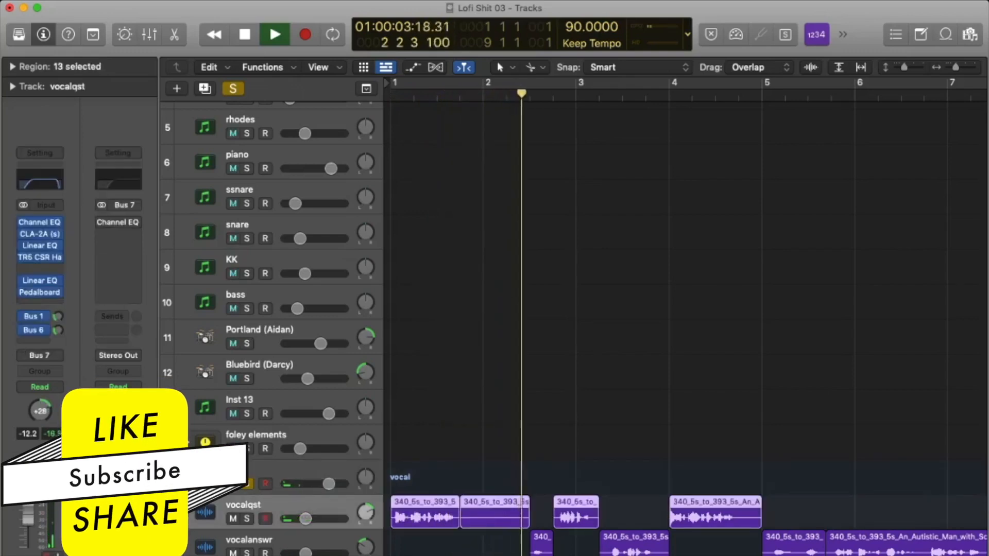
pyautogui.moveTo(22, 223); pyautogui.dragTo(21, 293)
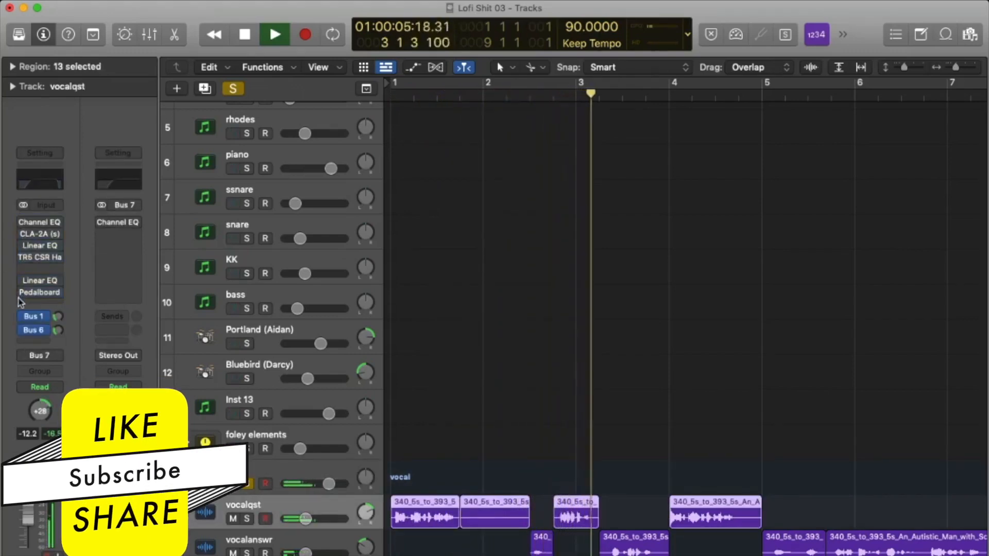
pyautogui.click(279, 540)
pyautogui.moveTo(24, 223); pyautogui.dragTo(24, 339)
pyautogui.click(314, 506)
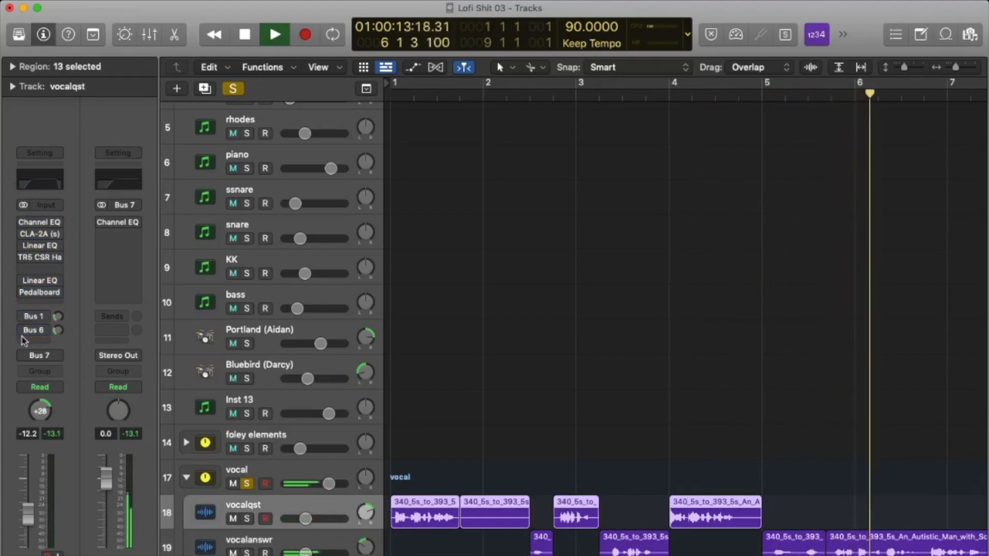
pyautogui.press('super+Left')
pyautogui.press('space')
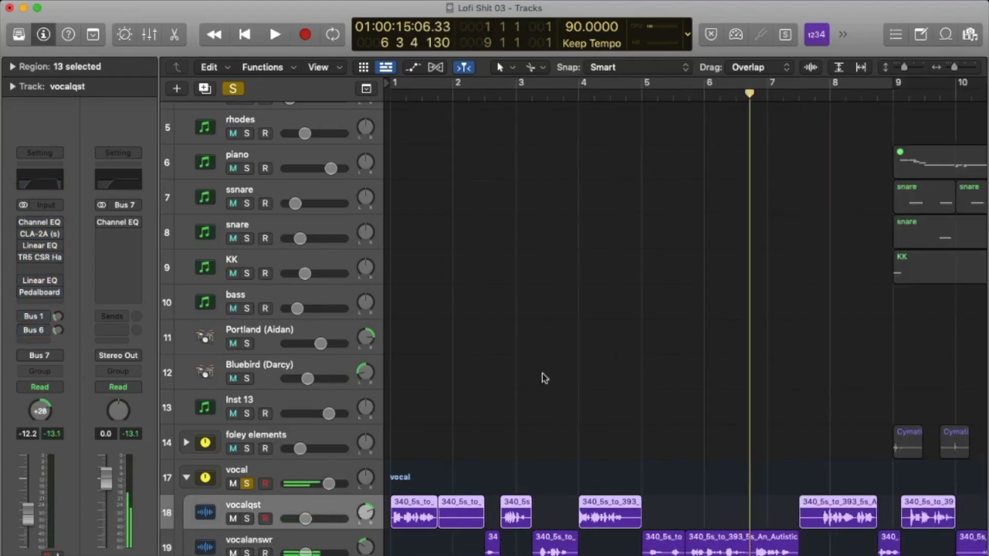
# - Set the cycle range from bar 1 to bar 3 and select the vocalqst track
pyautogui.moveTo(519, 85); pyautogui.dragTo(392, 85)
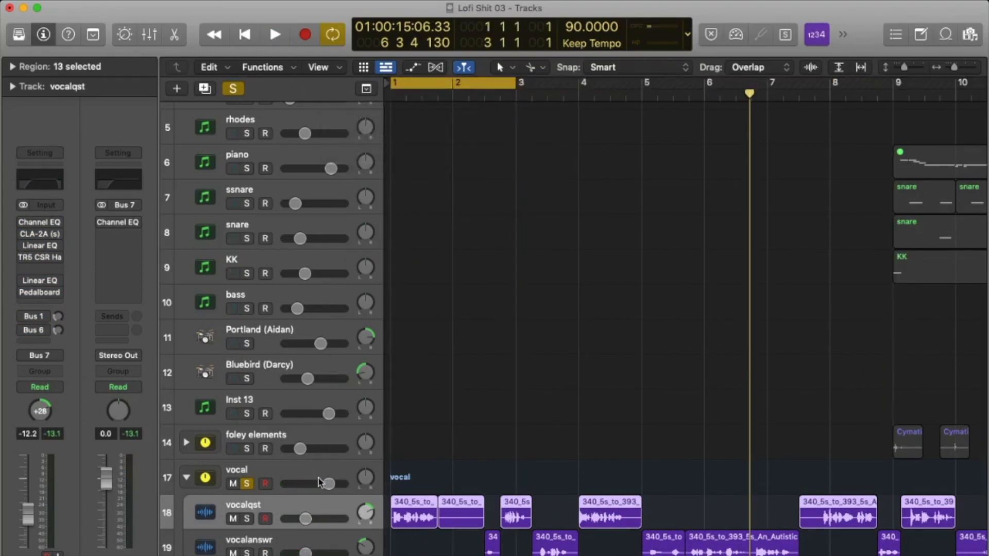
pyautogui.scroll(5, 442, 488)
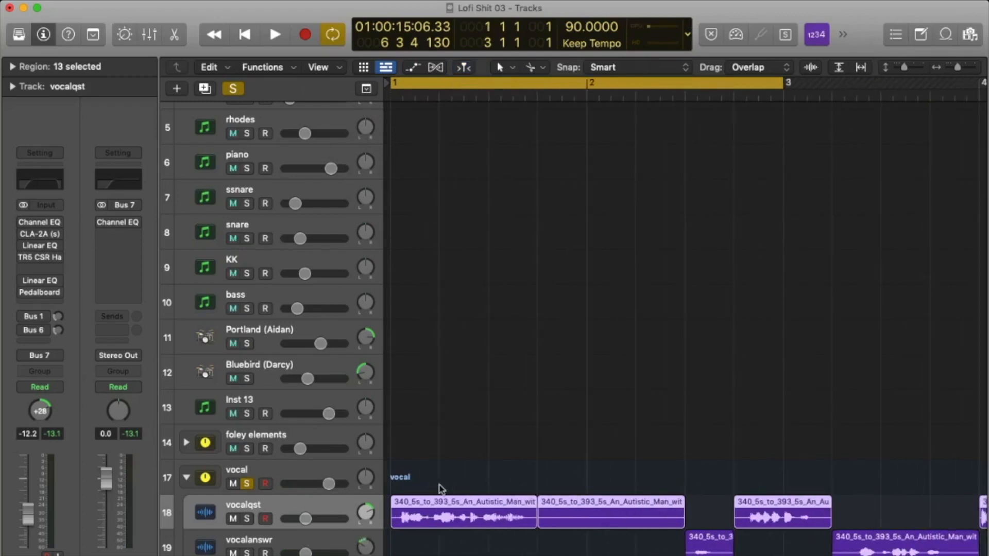
pyautogui.click(313, 501)
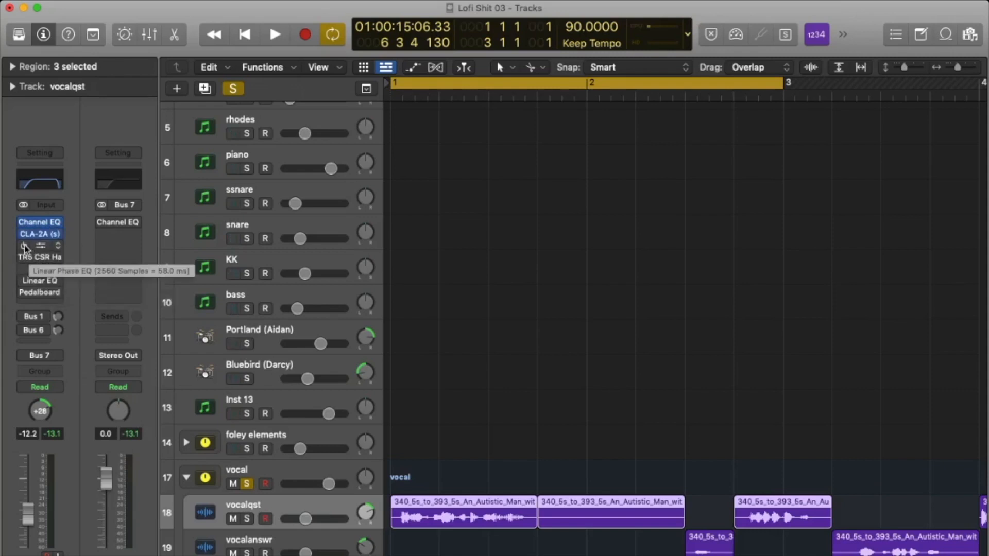
# - Re-enable vocalqst's Channel EQ, CLA-2A, first Linear EQ and TR5 CSR Hall, inspect the reverb's settings, and close it
pyautogui.click(24, 258)
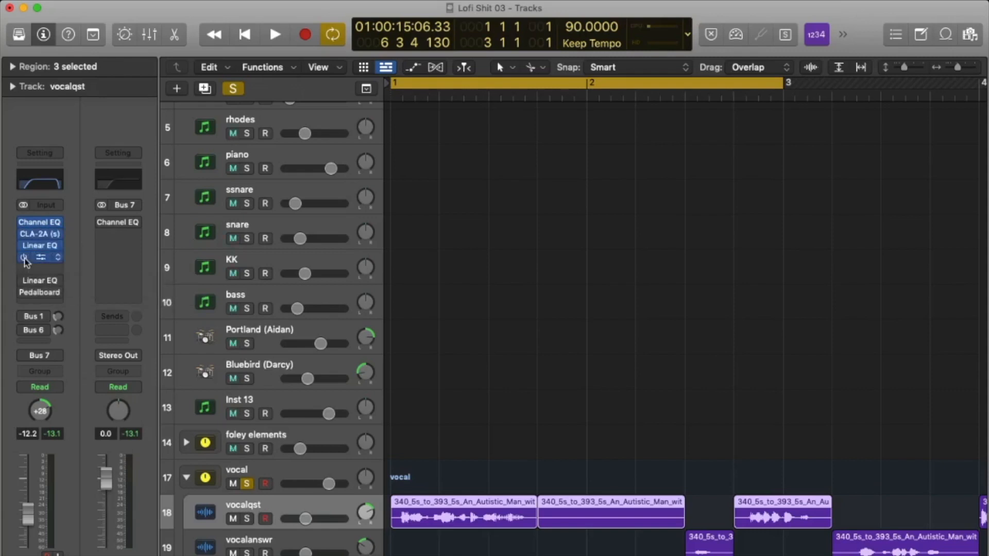
pyautogui.click(45, 260)
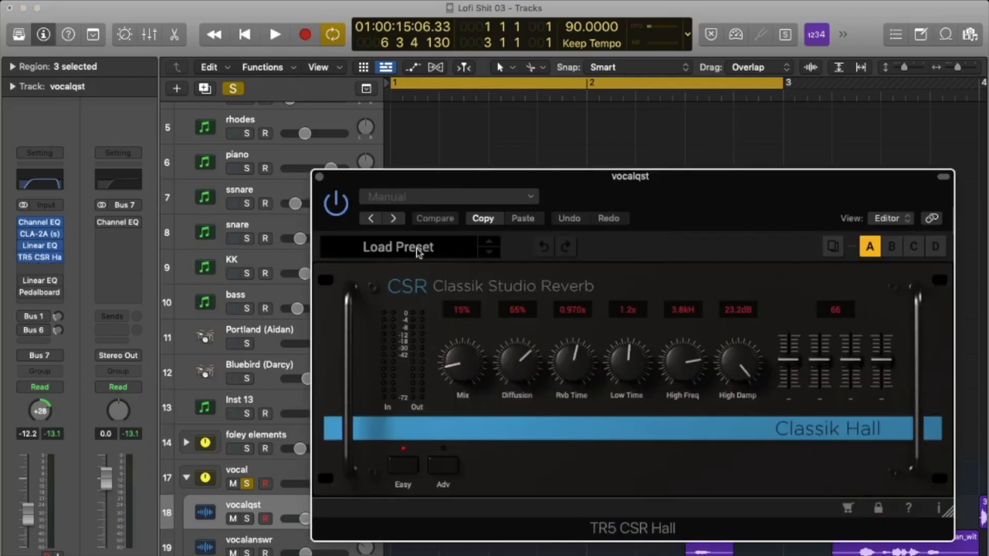
pyautogui.click(319, 177)
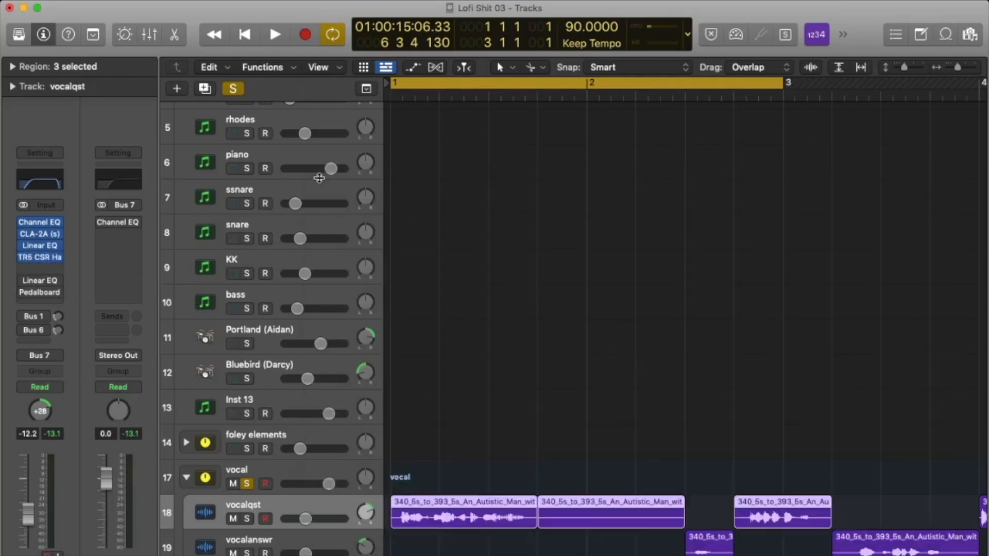
# - Re-enable vocalqst's second Linear EQ and Pedalboard, nudge the pedalboard Mixer fader toward B during playback, then close it and stop
pyautogui.click(21, 280)
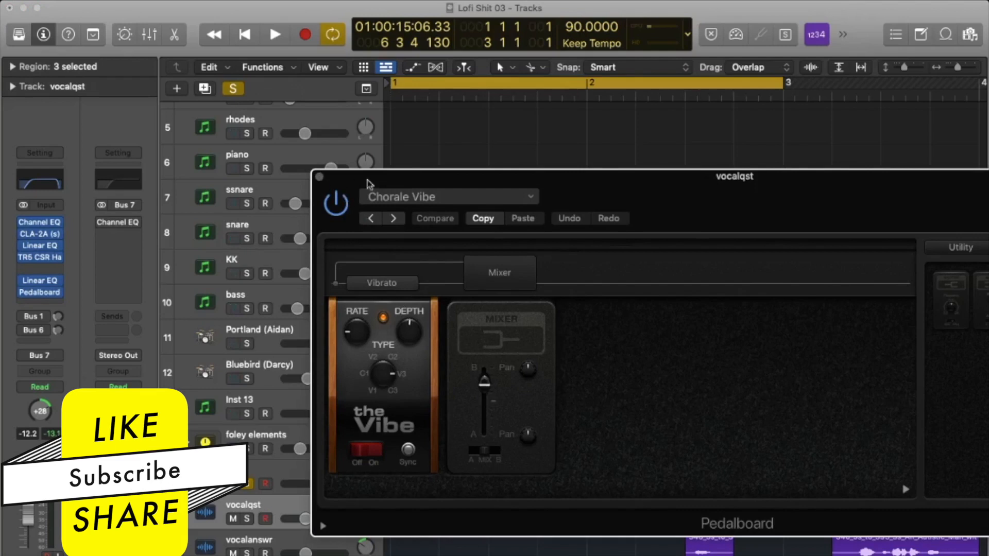
pyautogui.moveTo(404, 183); pyautogui.dragTo(301, 136)
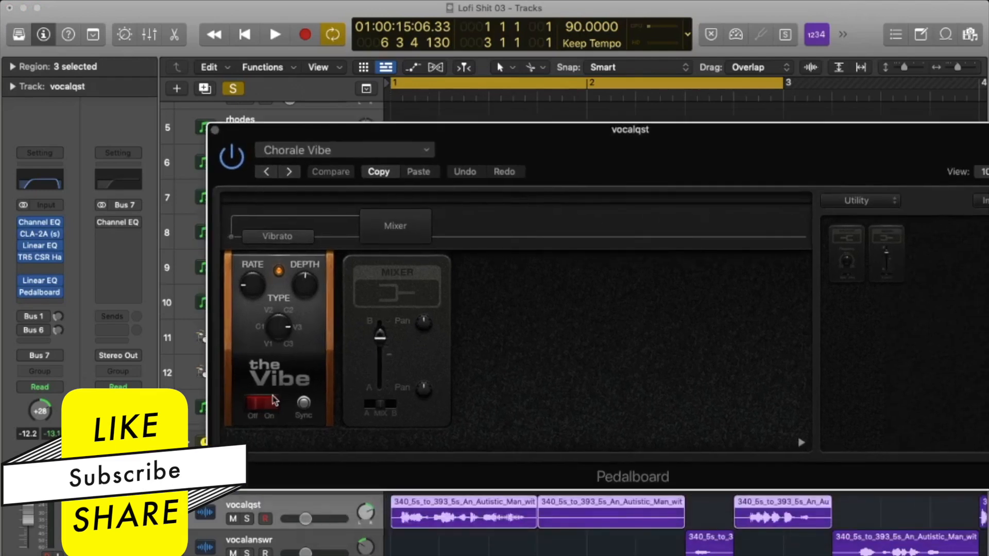
pyautogui.press('space')
pyautogui.moveTo(380, 338)
pyautogui.mouseDown()
pyautogui.moveTo(380, 410)
pyautogui.moveTo(380, 331)
pyautogui.mouseUp()
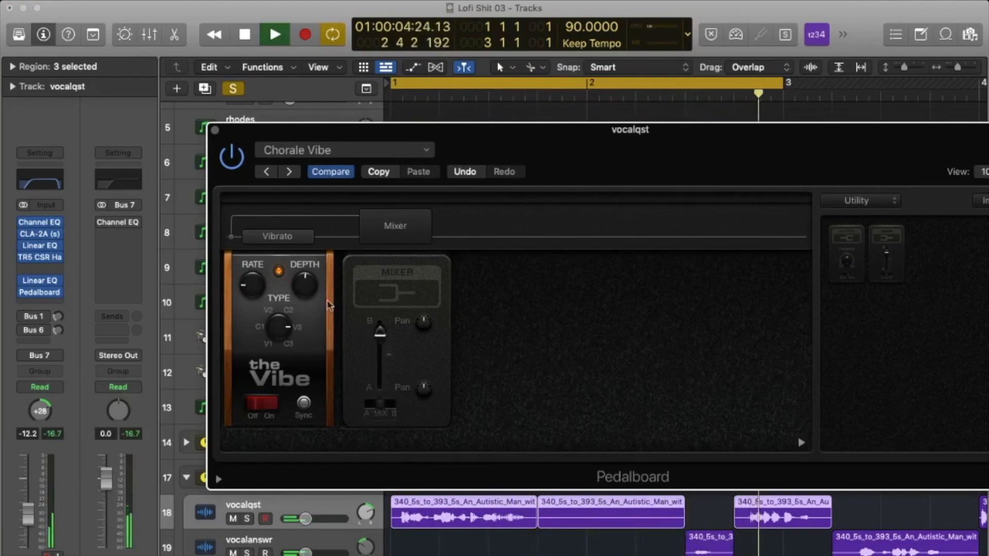
pyautogui.click(215, 130)
pyautogui.press('space')
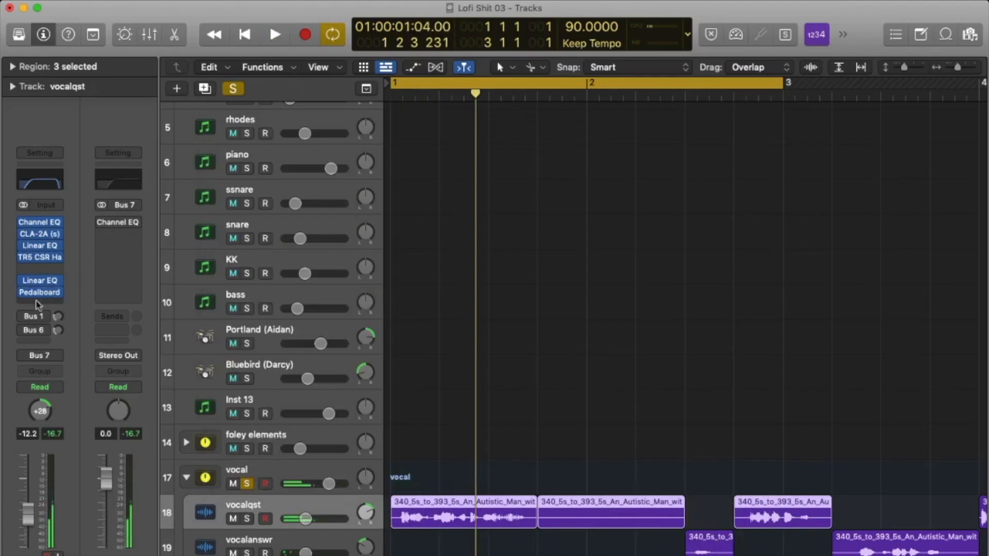
# - Re-enable vocalqst's Bus 1 and Bus 6 sends and check the Tape Delay on the Bus 6 channel
pyautogui.moveTo(22, 317); pyautogui.dragTo(20, 332)
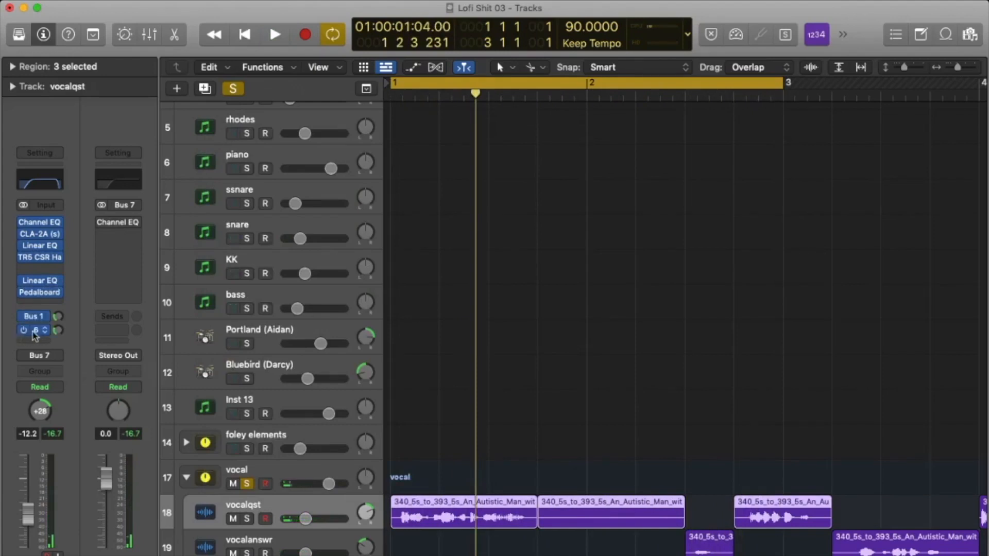
pyautogui.click(23, 332)
pyautogui.click(72, 137)
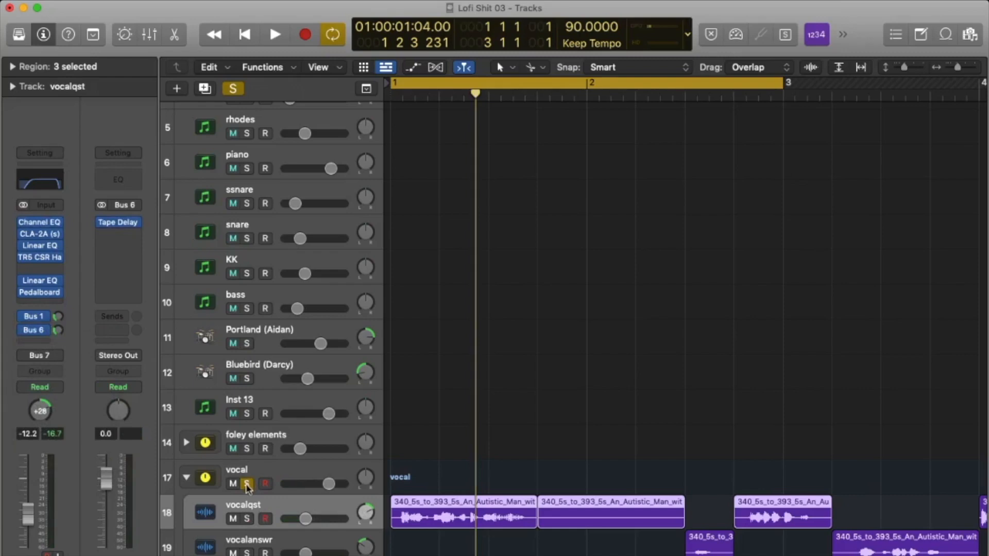
# - Clear the vocal stack's solo and turn off Cycle mode
pyautogui.click(247, 484)
pyautogui.scroll(-5, 729, 552)
pyautogui.press('c')
pyautogui.hscroll(5, 709, 425)
pyautogui.hscroll(6, 710, 425)
pyautogui.scroll(4, 709, 425)
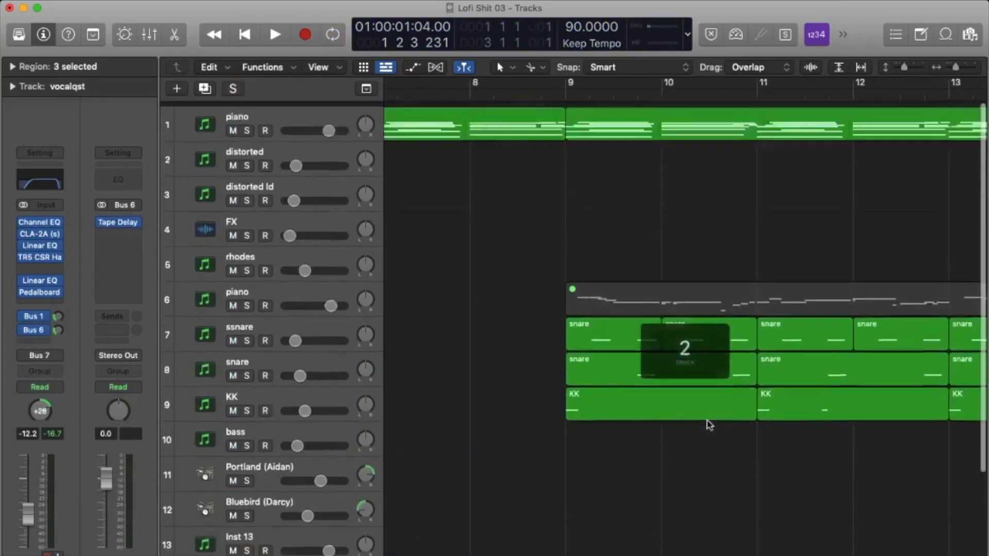
# - Cycle bars 9 to 17, solo ssnare, snare and KK to hear them together, then stop playback and clear their solos
pyautogui.press('super+Left')
pyautogui.press('super+Left')
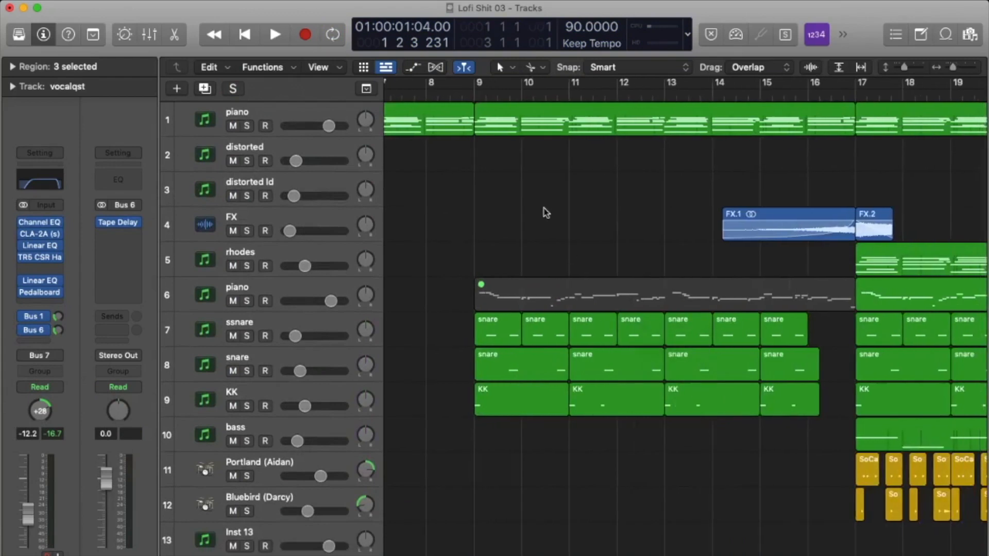
pyautogui.moveTo(476, 86); pyautogui.dragTo(839, 116)
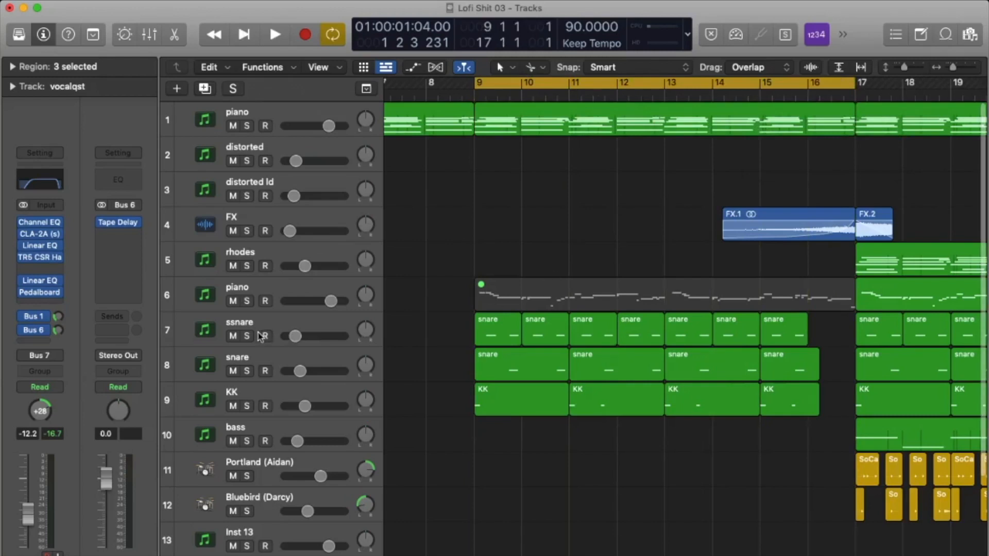
pyautogui.moveTo(247, 336); pyautogui.dragTo(246, 401)
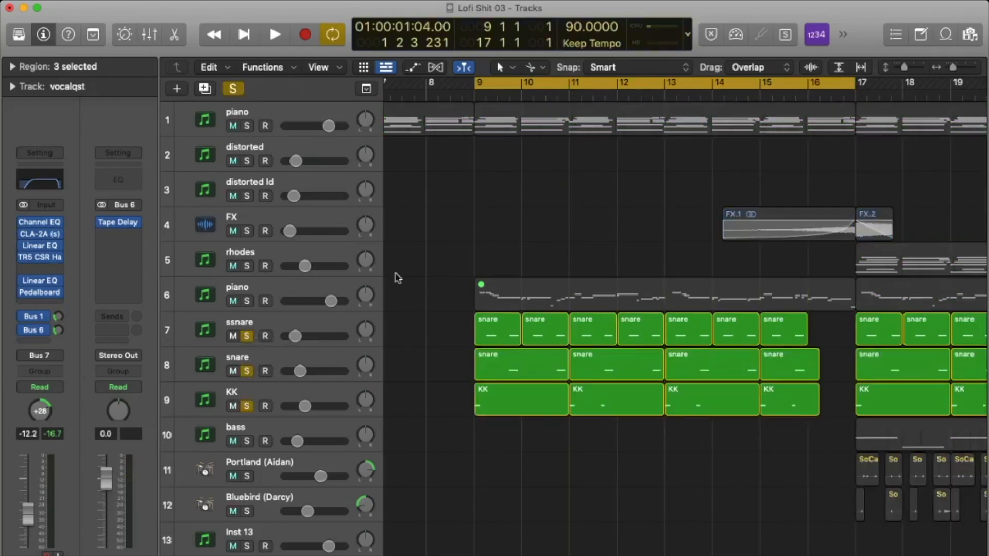
pyautogui.press('space')
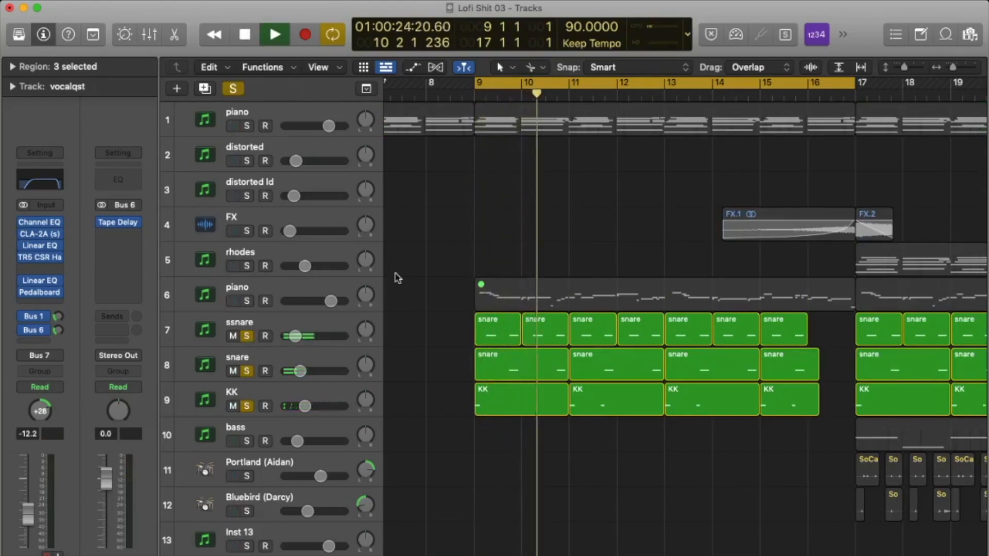
pyautogui.press('space')
pyautogui.moveTo(246, 336); pyautogui.dragTo(240, 410)
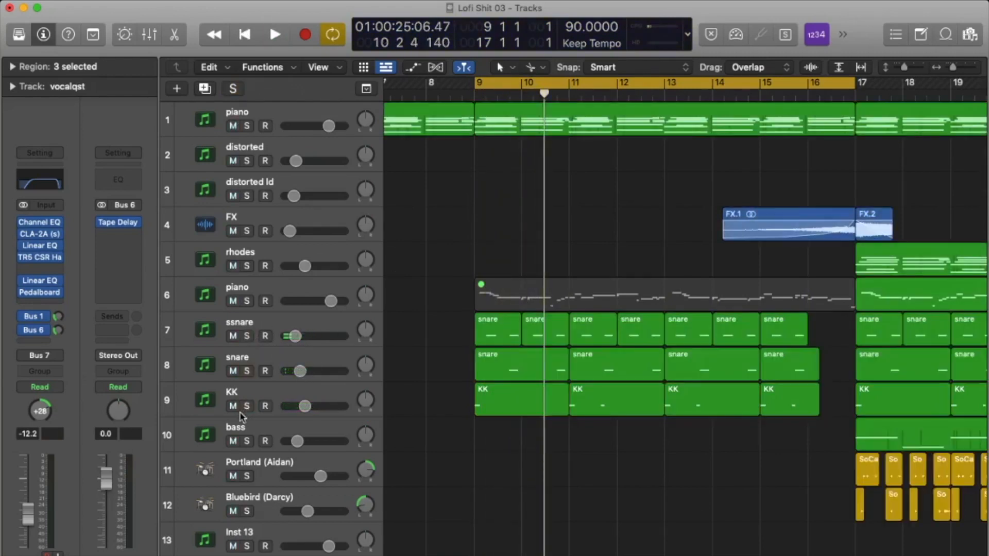
# - Check the channel strips of the ssnare, snare and KK tracks one after another
pyautogui.click(320, 329)
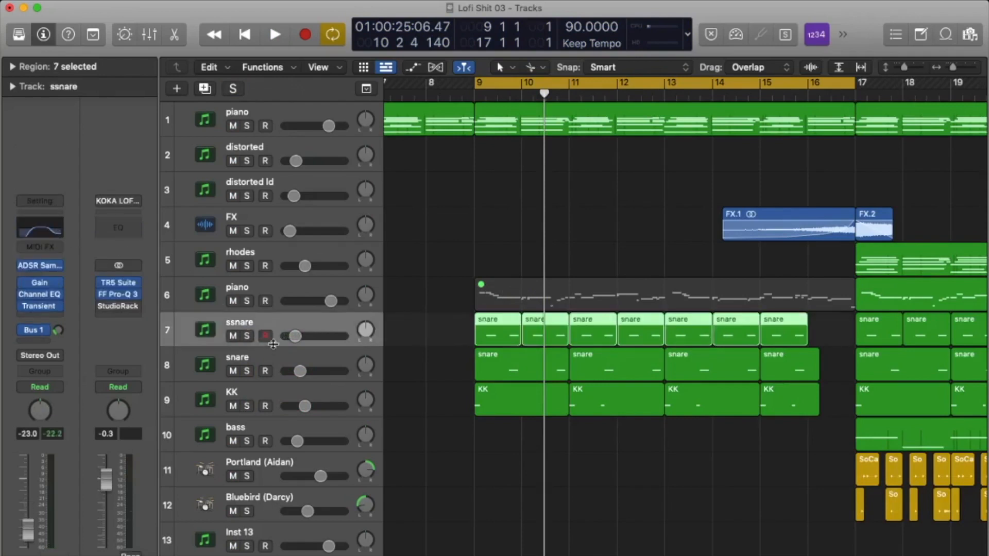
pyautogui.click(300, 371)
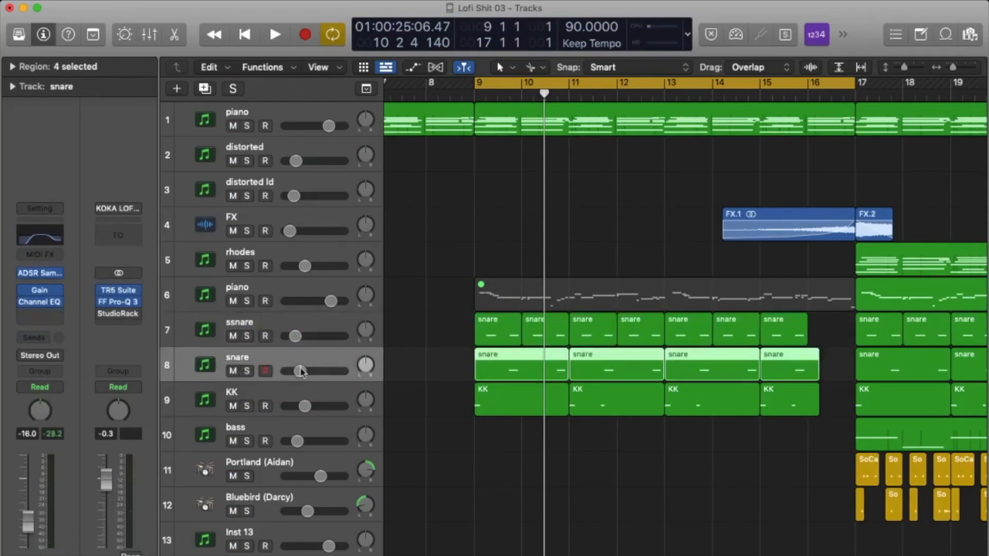
pyautogui.click(302, 397)
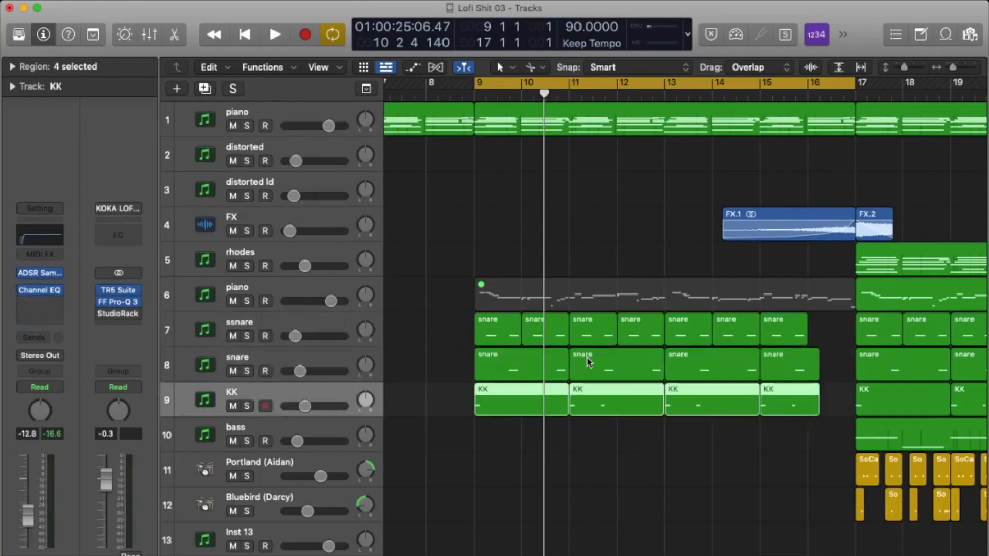
# - Move the cycle range to bars 17 to 25, solo the rhodes track and play it with its channel strip shown
pyautogui.hscroll(10, 588, 362)
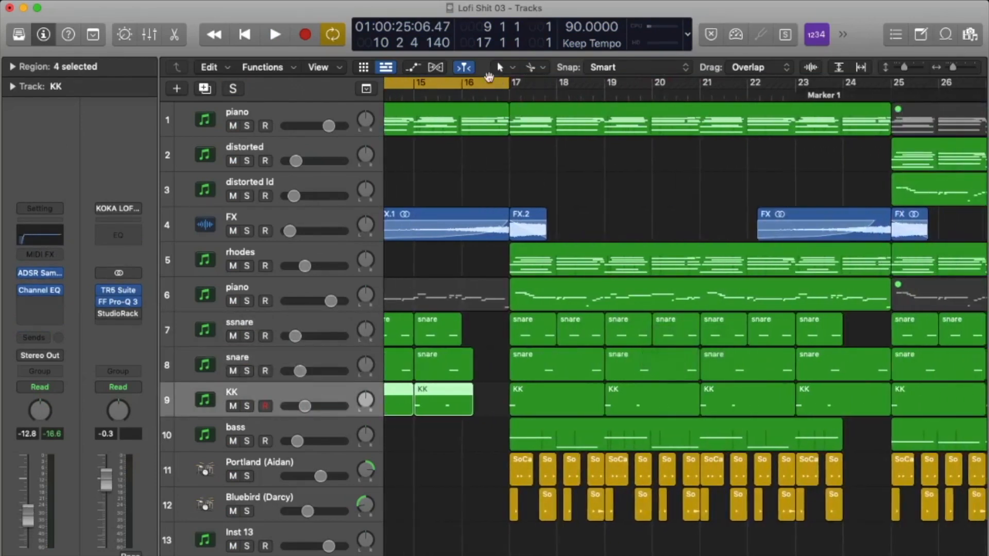
pyautogui.moveTo(488, 77); pyautogui.dragTo(871, 88)
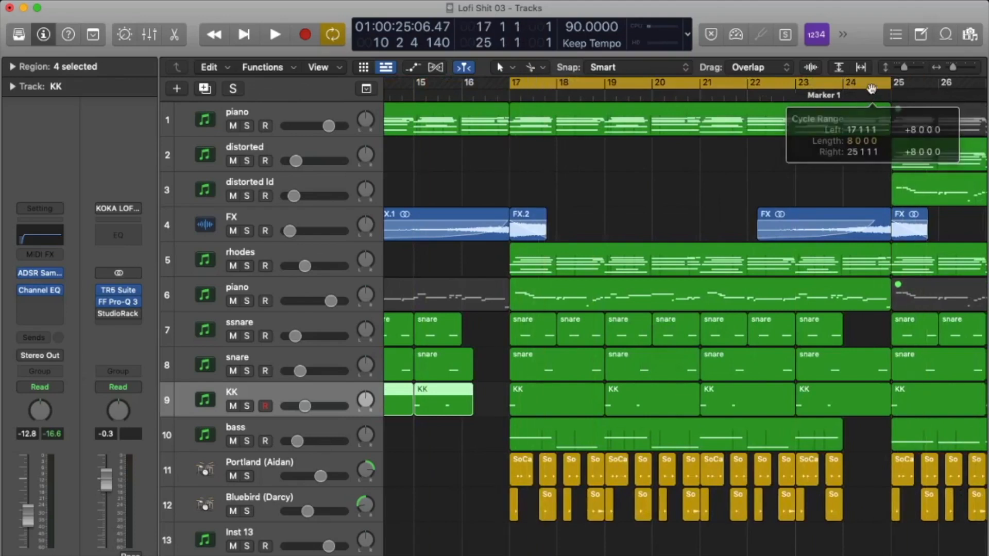
pyautogui.click(248, 266)
pyautogui.press('space')
pyautogui.click(324, 253)
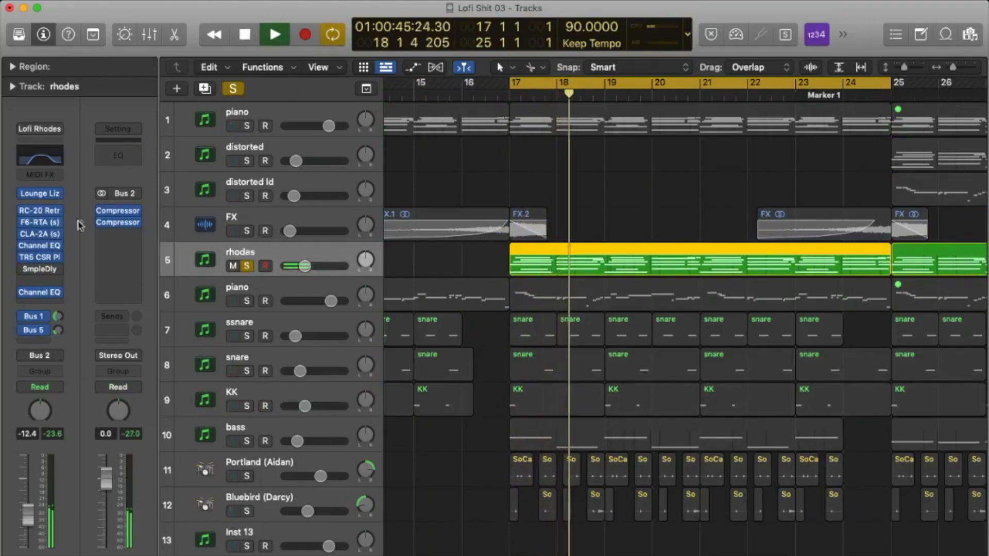
pyautogui.press('space')
# - Inspect the Lounge Lizard instrument and the F6-RTA equalizer on the rhodes track, closing each plug-in window
pyautogui.click(40, 194)
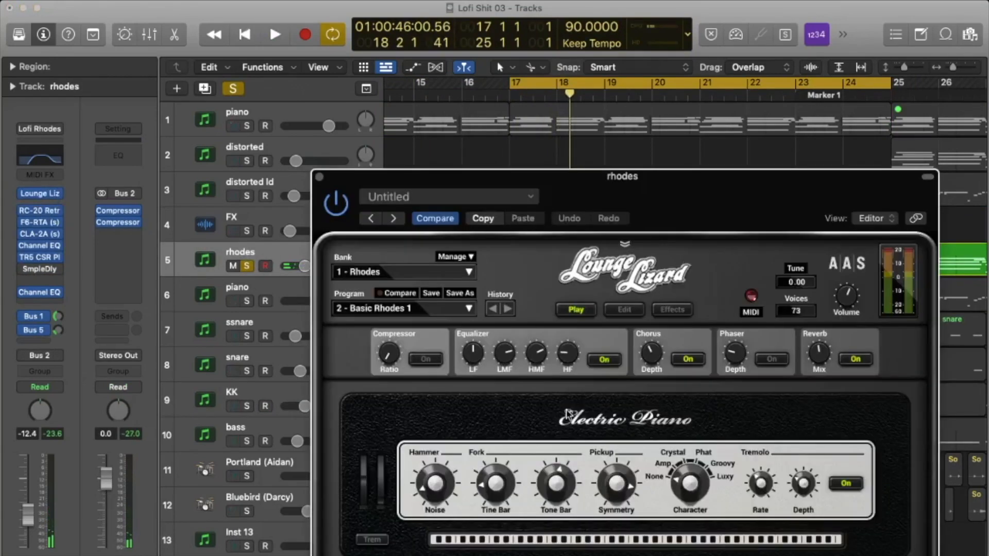
pyautogui.moveTo(575, 184); pyautogui.dragTo(561, 132)
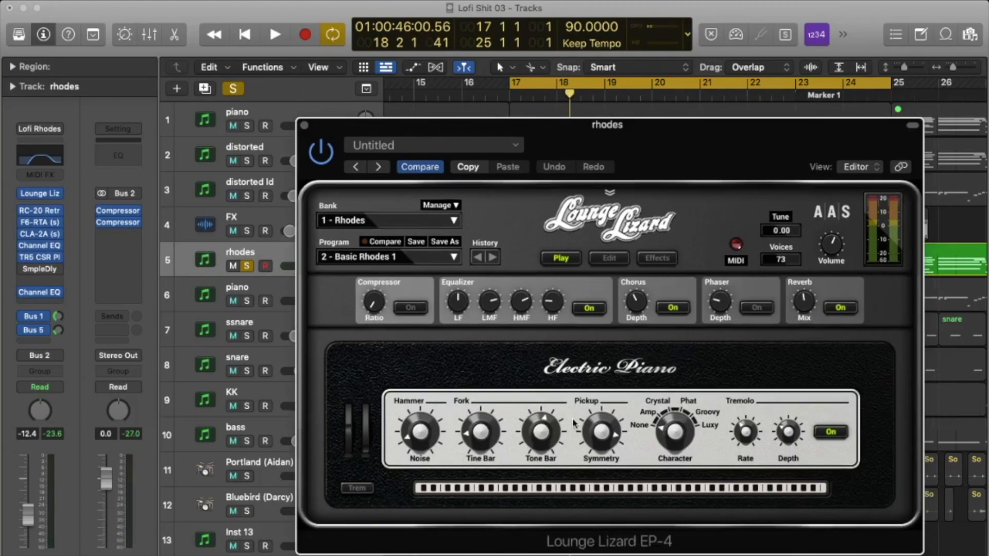
pyautogui.click(305, 126)
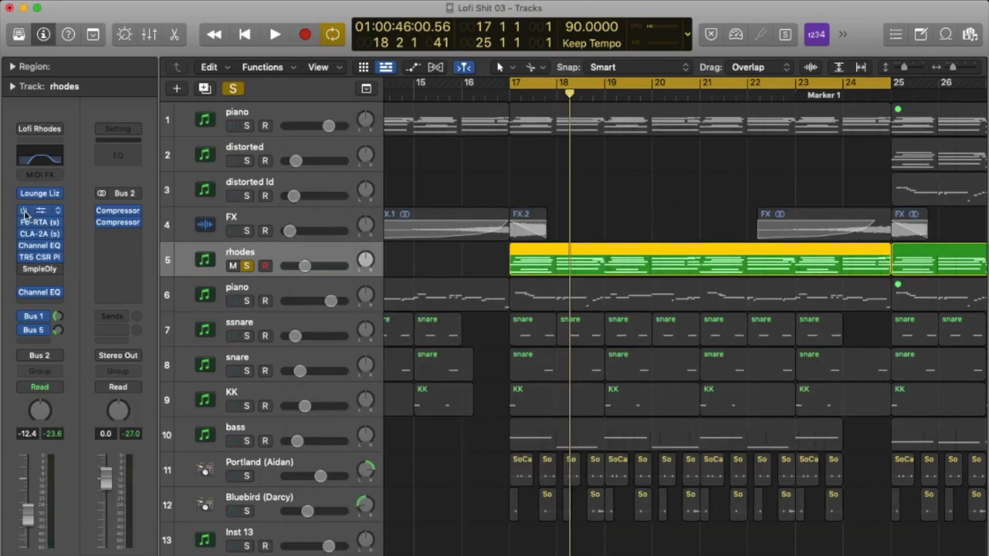
pyautogui.click(45, 223)
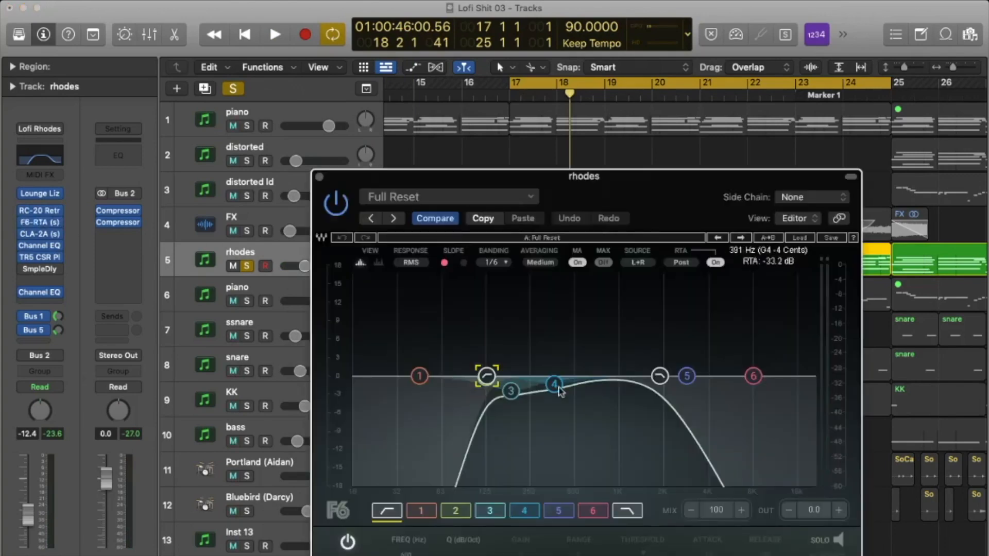
pyautogui.moveTo(631, 175); pyautogui.dragTo(611, 54)
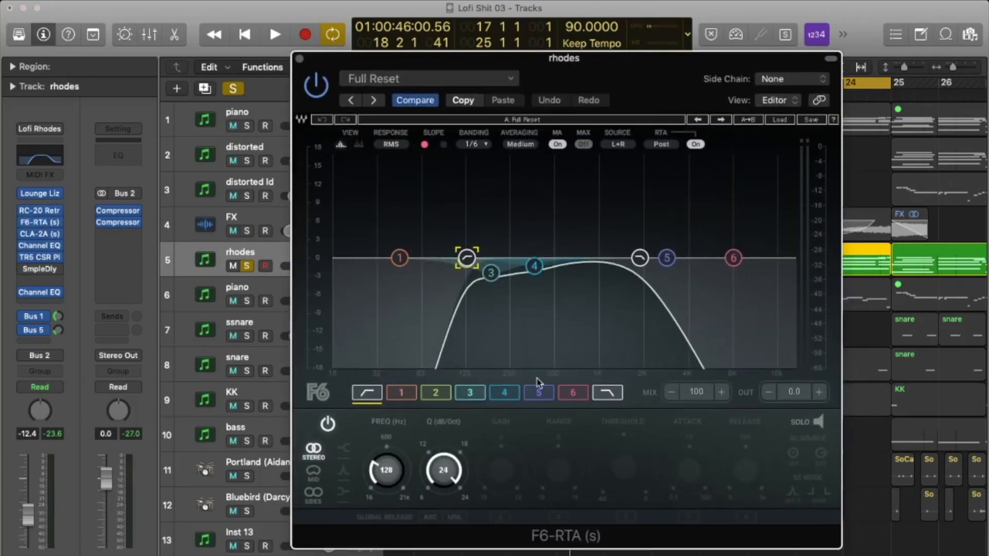
pyautogui.click(299, 59)
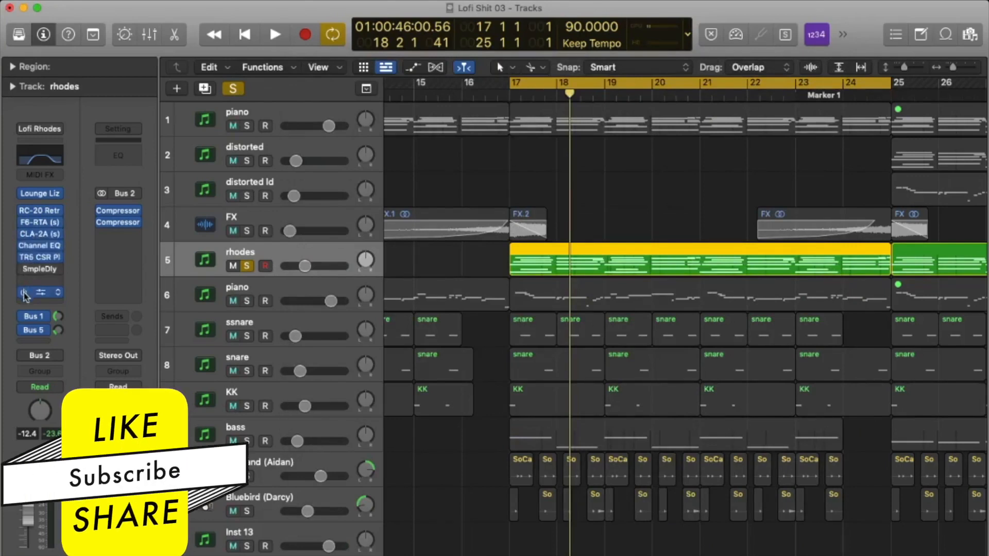
# - Replace the rhodes solo with the piano on track 6, play it with its channel strip shown, and clear the solo
pyautogui.click(238, 93)
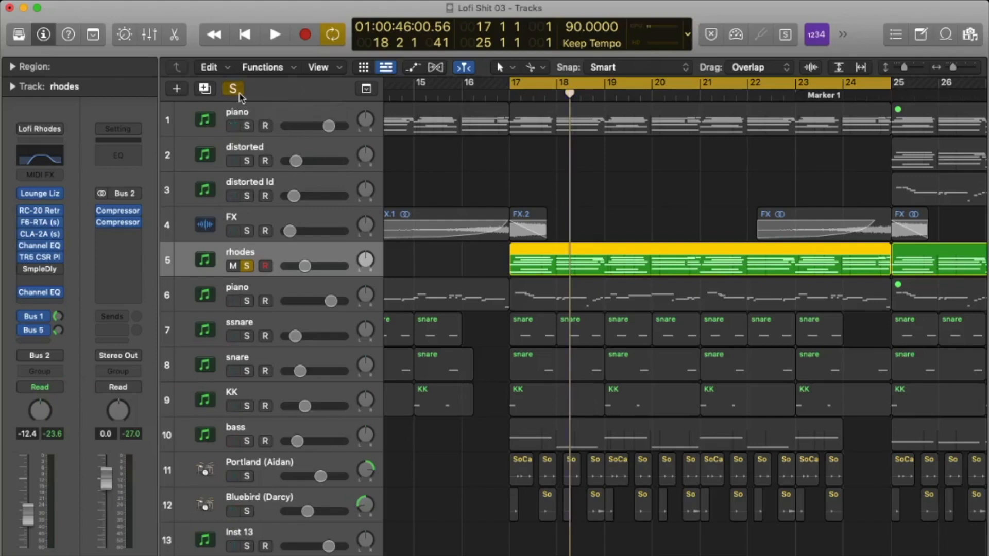
pyautogui.click(247, 300)
pyautogui.press('space')
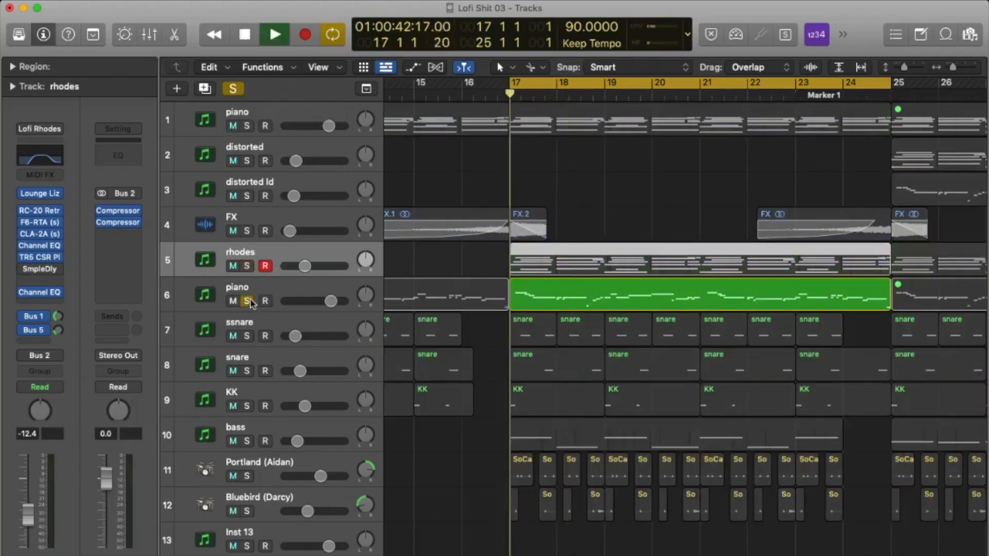
pyautogui.click(334, 286)
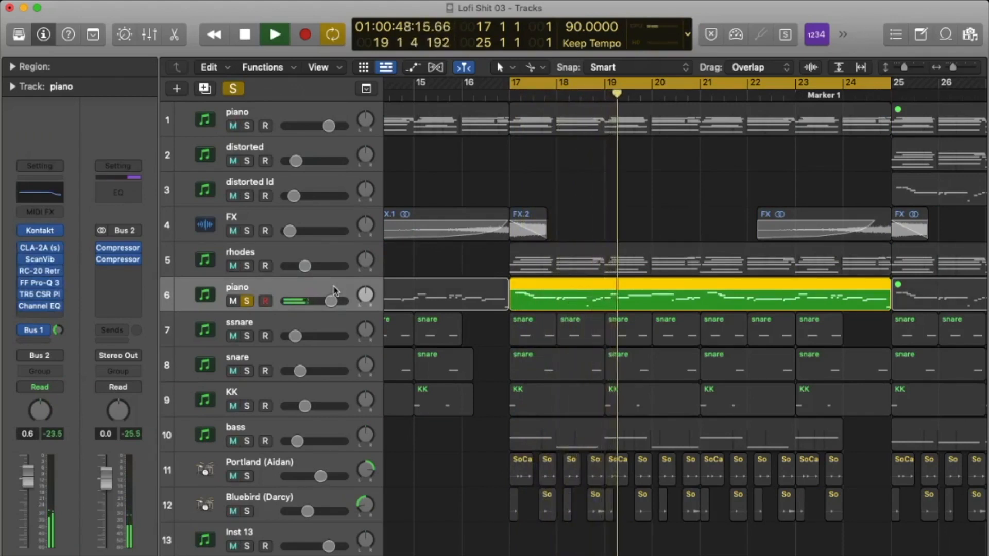
pyautogui.press('space')
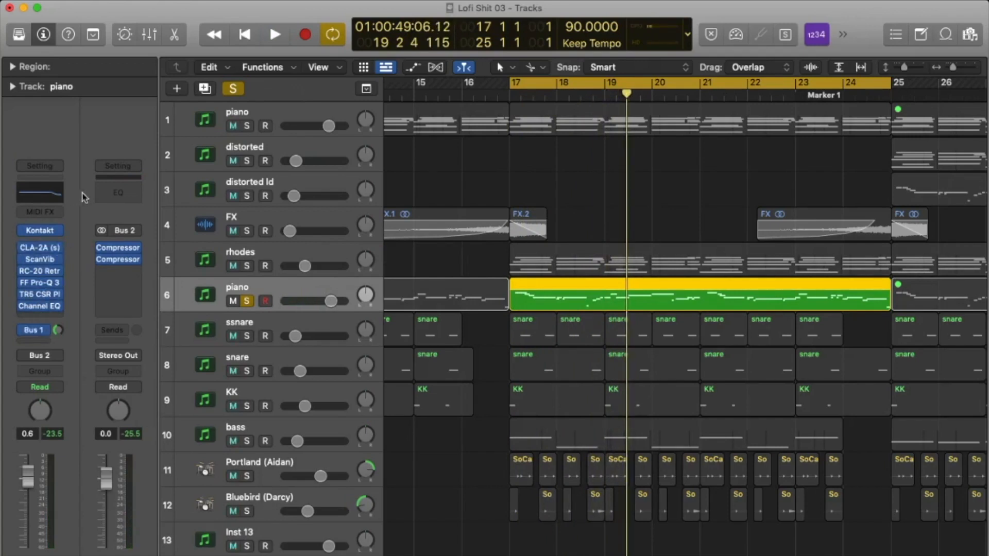
pyautogui.click(238, 91)
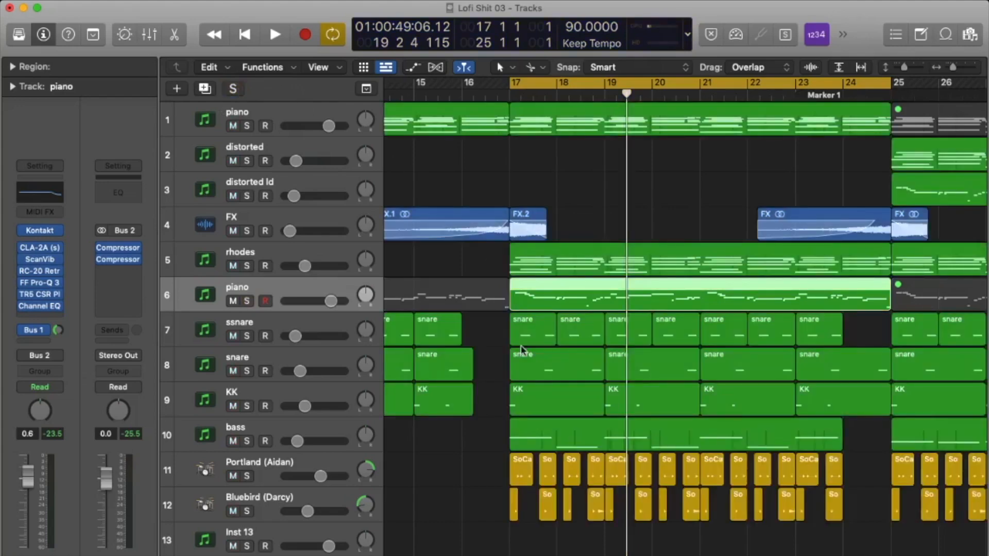
pyautogui.scroll(-2, 612, 385)
pyautogui.moveTo(247, 461); pyautogui.dragTo(246, 496)
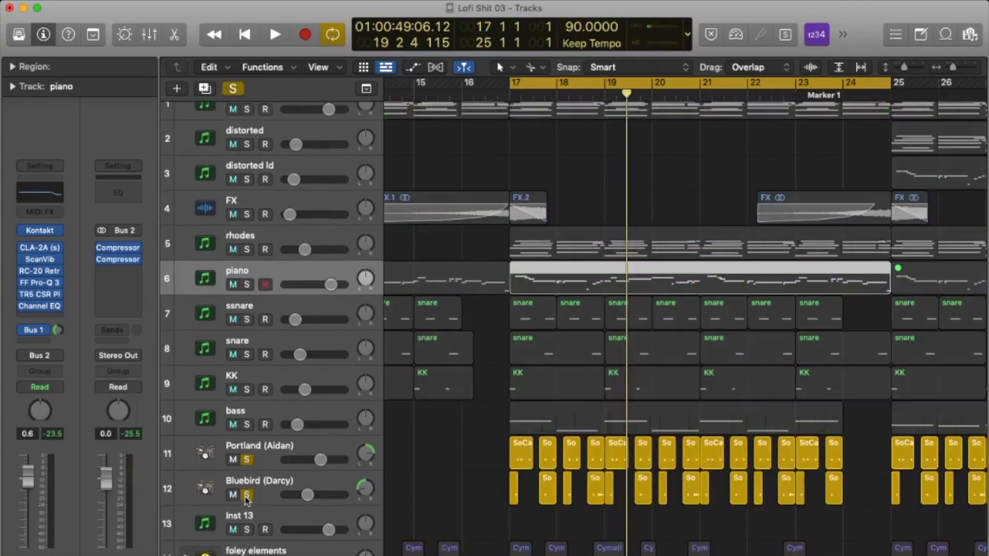
pyautogui.click(295, 488)
pyautogui.click(292, 447)
pyautogui.press('space')
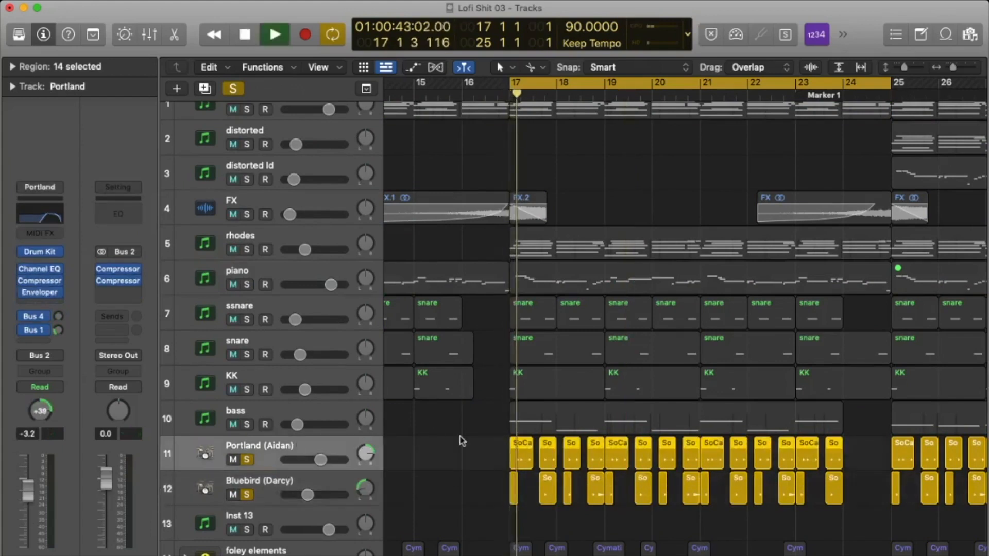
pyautogui.click(493, 455)
pyautogui.press('space')
# - Open Portland's SoCal region at bar 17 in the Drummer editor and check its drummer in the Library and its performance details
pyautogui.doubleClick(520, 453)
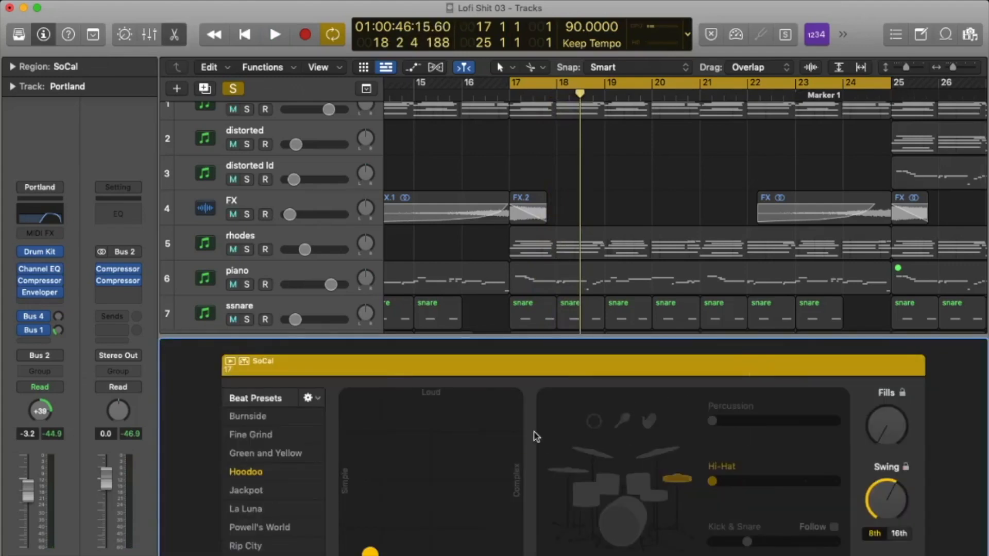
pyautogui.press('y')
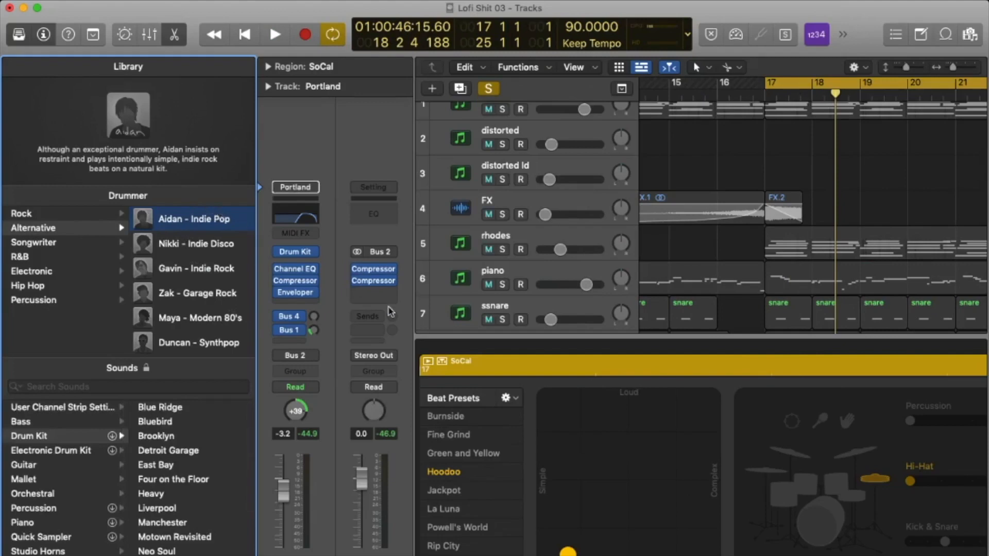
pyautogui.press('y')
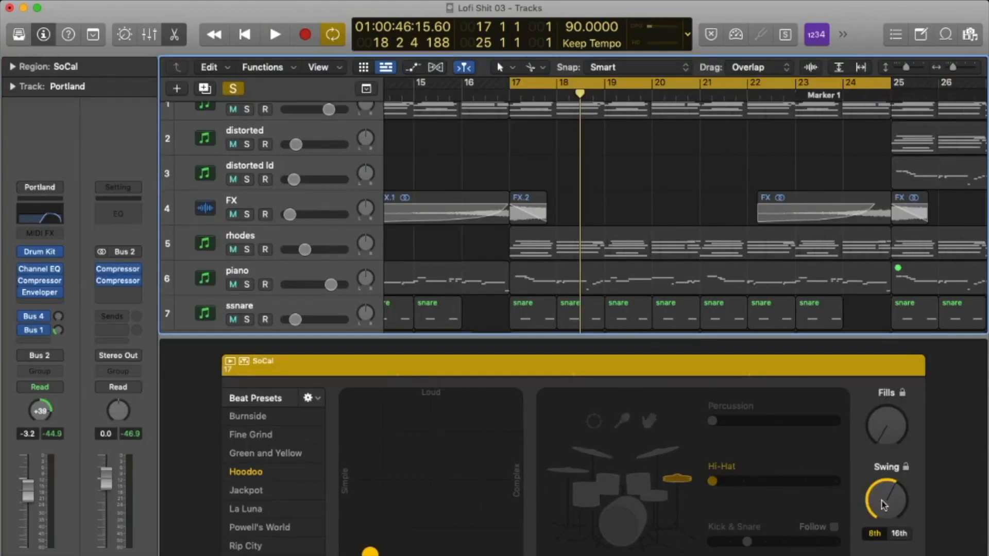
pyautogui.click(887, 555)
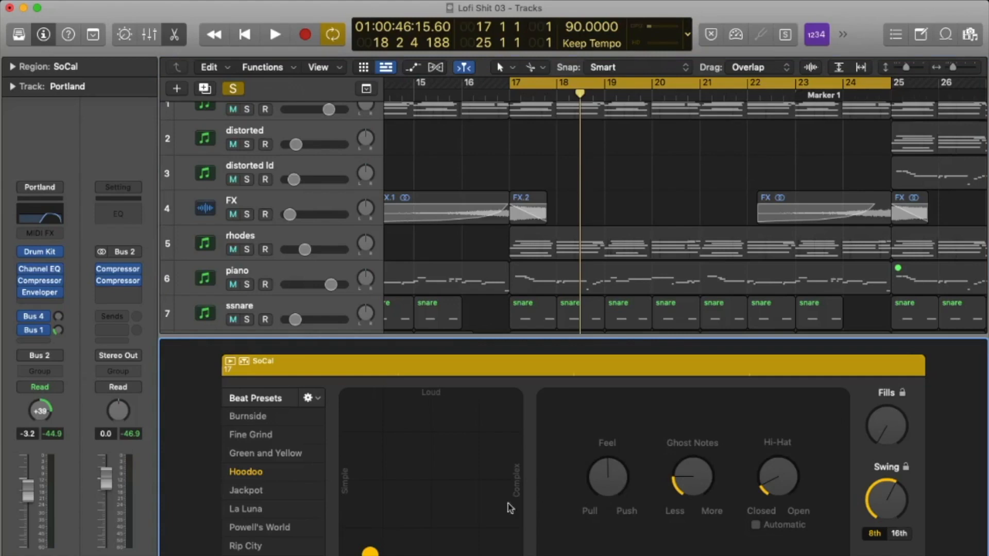
# - Nudge the SoCal region's performance puck slightly toward Loud and Complex, and close the Drummer editor
pyautogui.moveTo(376, 551)
pyautogui.mouseDown()
pyautogui.moveTo(436, 472)
pyautogui.moveTo(372, 546)
pyautogui.moveTo(379, 549)
pyautogui.mouseUp()
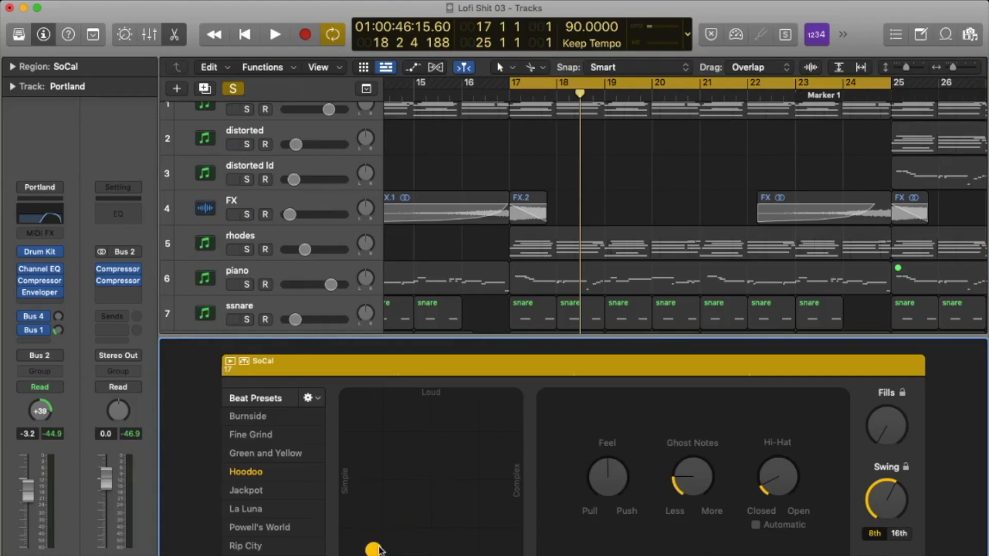
pyautogui.press('x')
pyautogui.press('x')
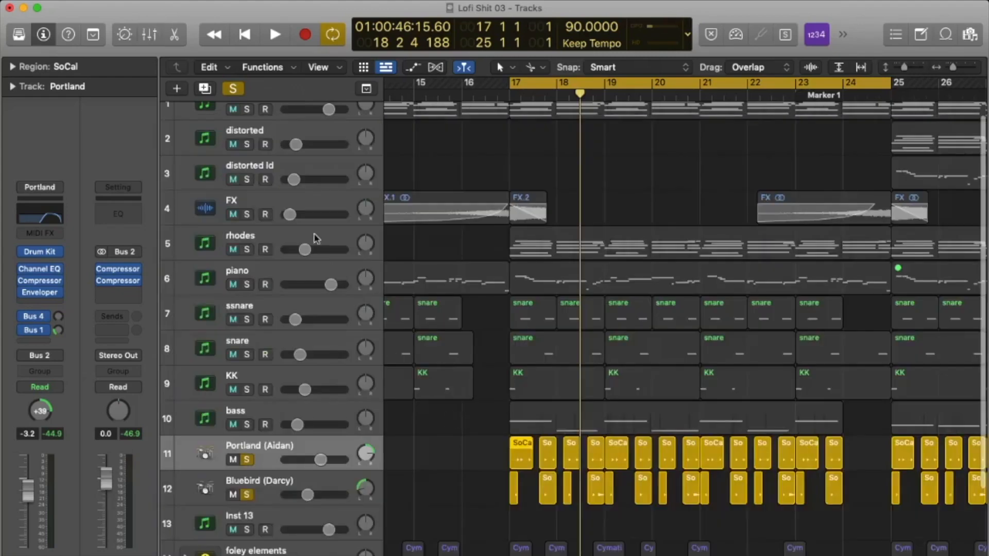
# - Clear the drummer solos, cycle bars 25 to 33, and solo and play the distorted track with its channel strip shown
pyautogui.click(232, 89)
pyautogui.hscroll(5, 564, 85)
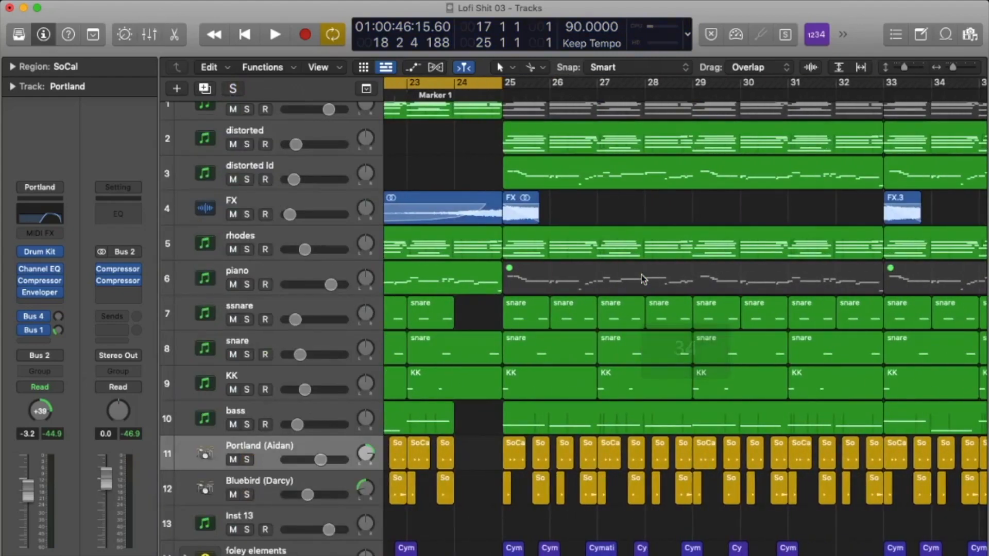
pyautogui.moveTo(464, 84); pyautogui.dragTo(846, 108)
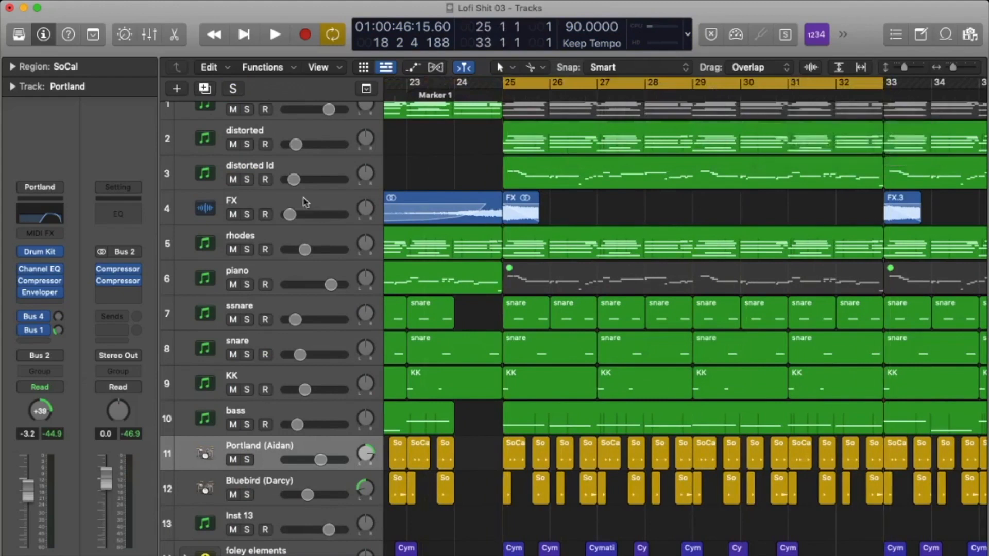
pyautogui.click(246, 144)
pyautogui.press('space')
pyautogui.scroll(1, 367, 181)
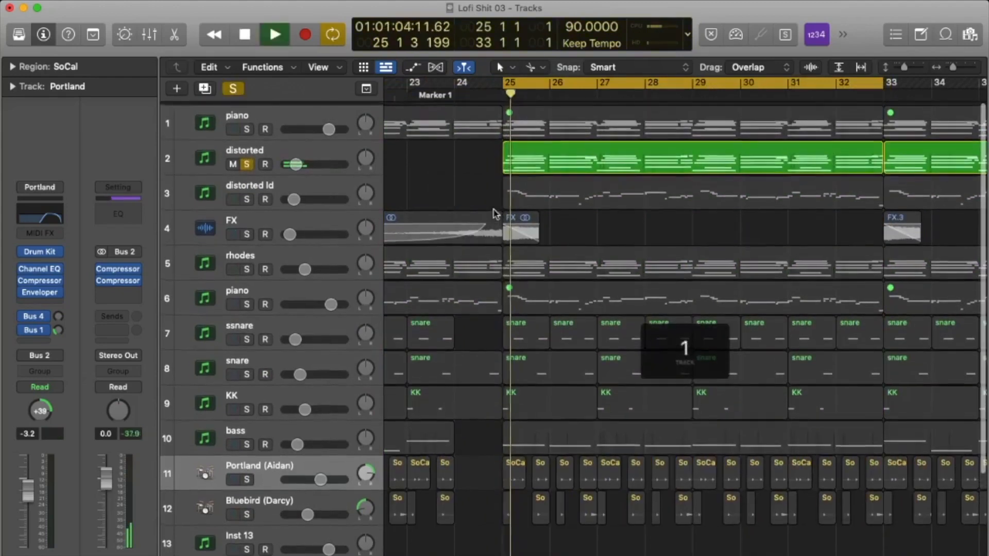
pyautogui.click(316, 145)
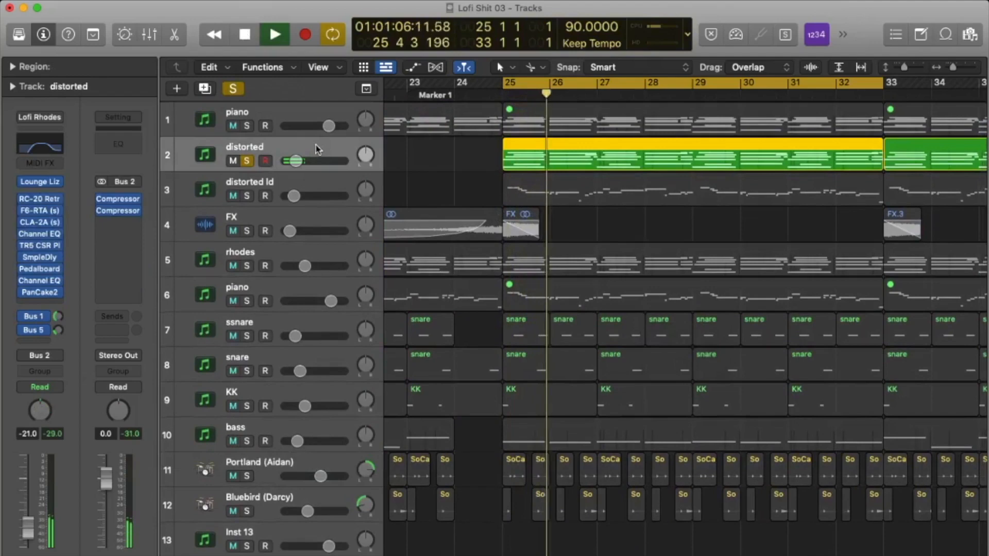
pyautogui.press('space')
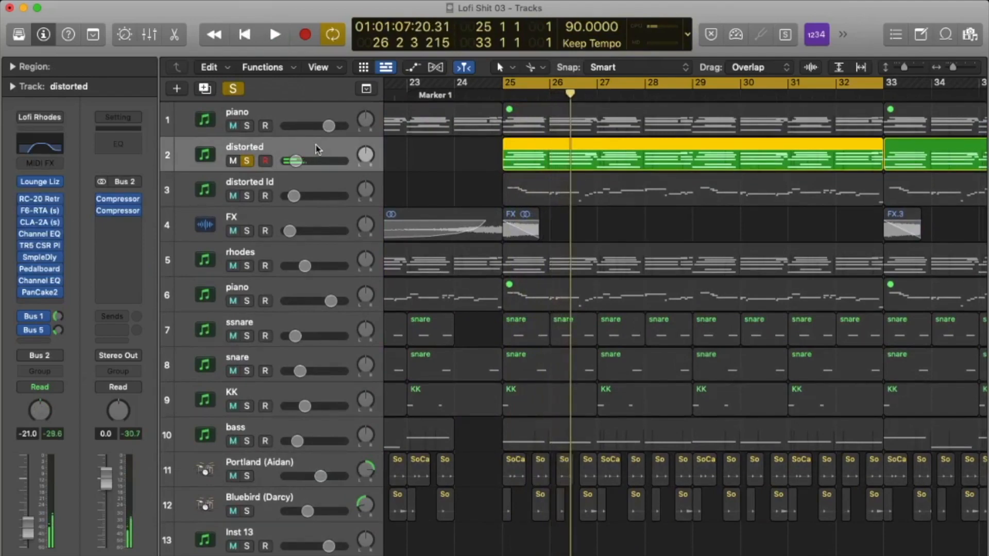
pyautogui.hscroll(-10, 443, 211)
pyautogui.hscroll(-5, 462, 203)
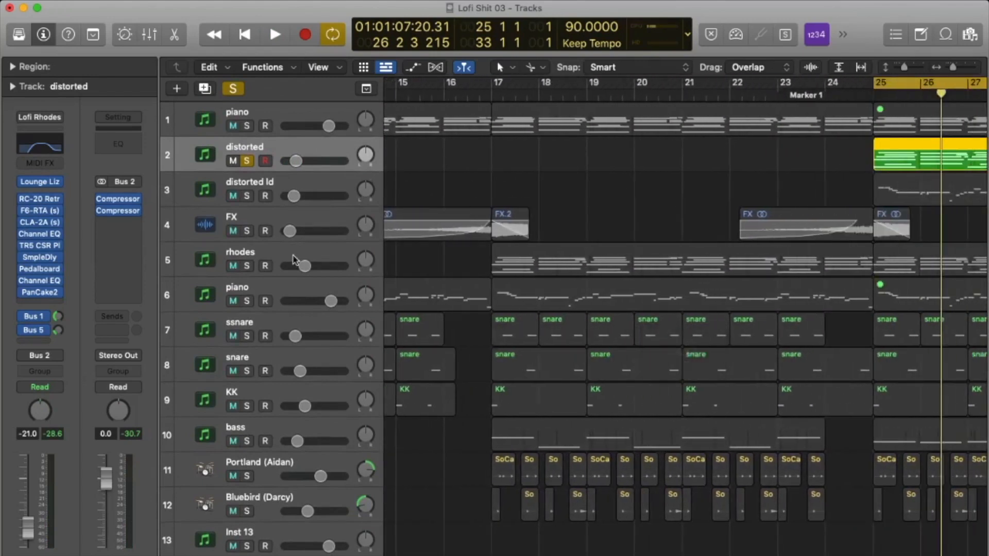
pyautogui.click(295, 259)
pyautogui.hscroll(10, 508, 220)
pyautogui.click(327, 149)
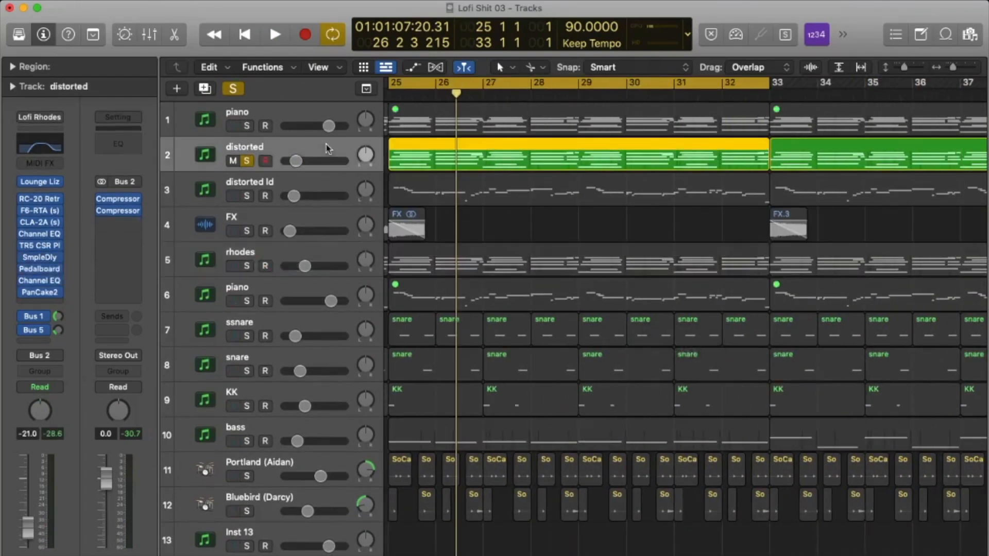
pyautogui.hscroll(-3, 534, 216)
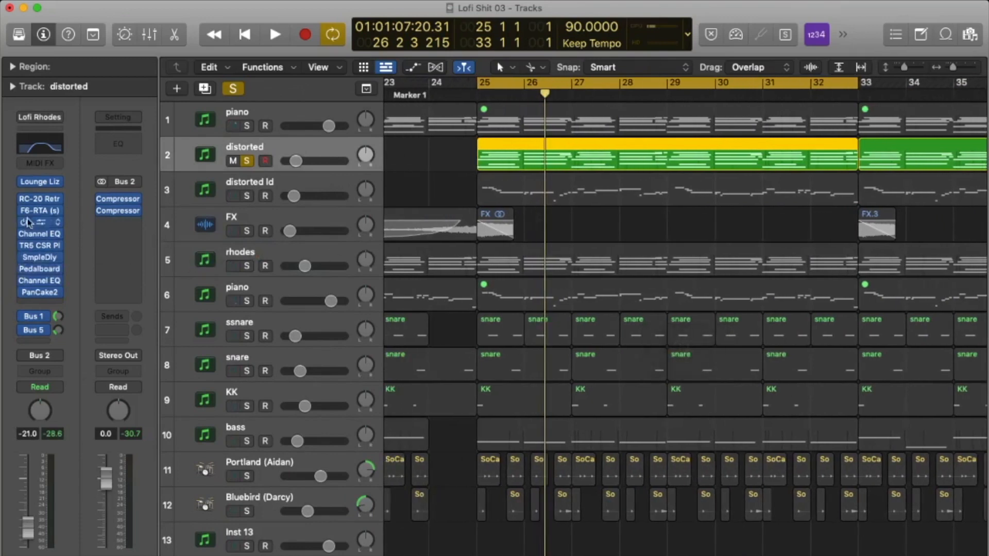
# - Bypass all of the distorted track's insert effects and its Bus 1 and Bus 5 sends, and play it dry
pyautogui.moveTo(22, 199); pyautogui.dragTo(20, 314)
pyautogui.click(19, 315)
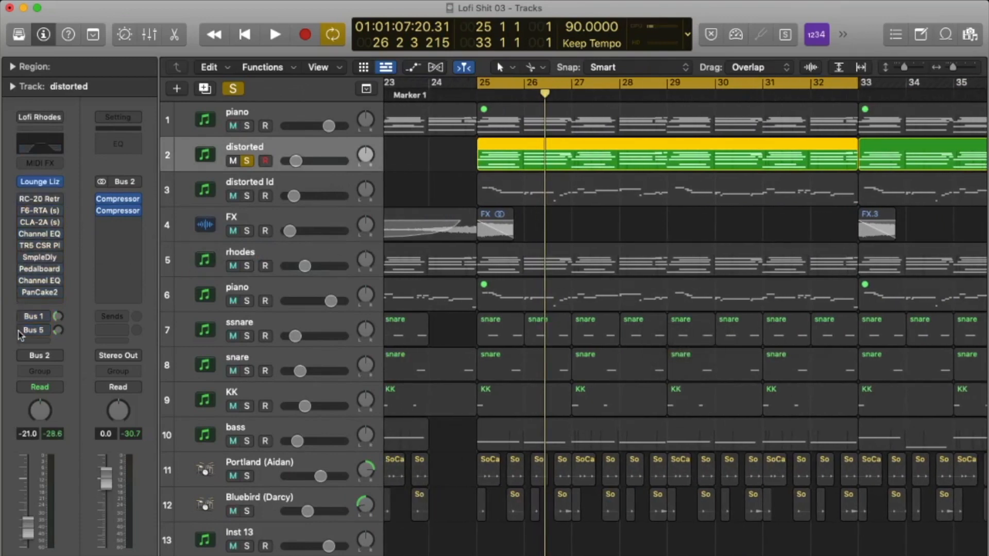
pyautogui.press('space')
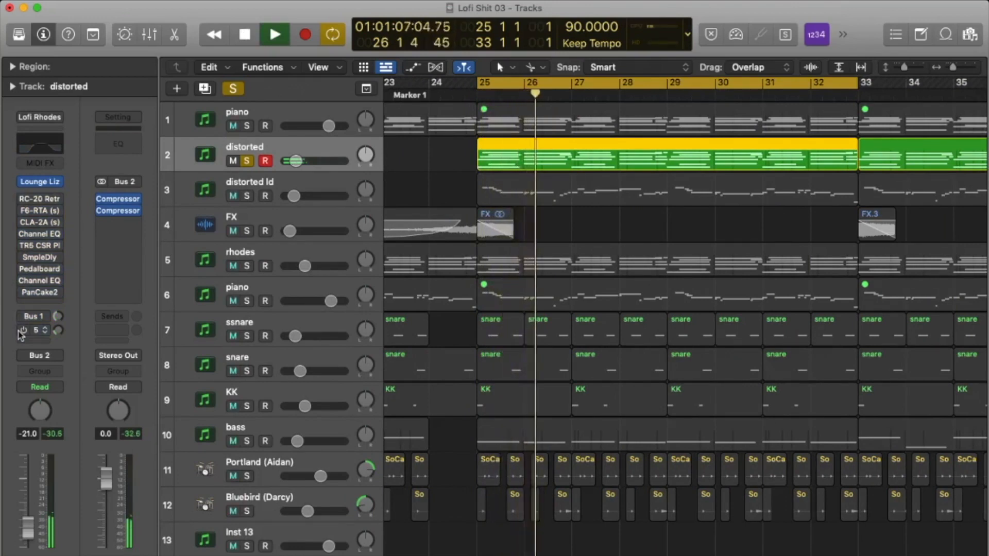
pyautogui.press('space')
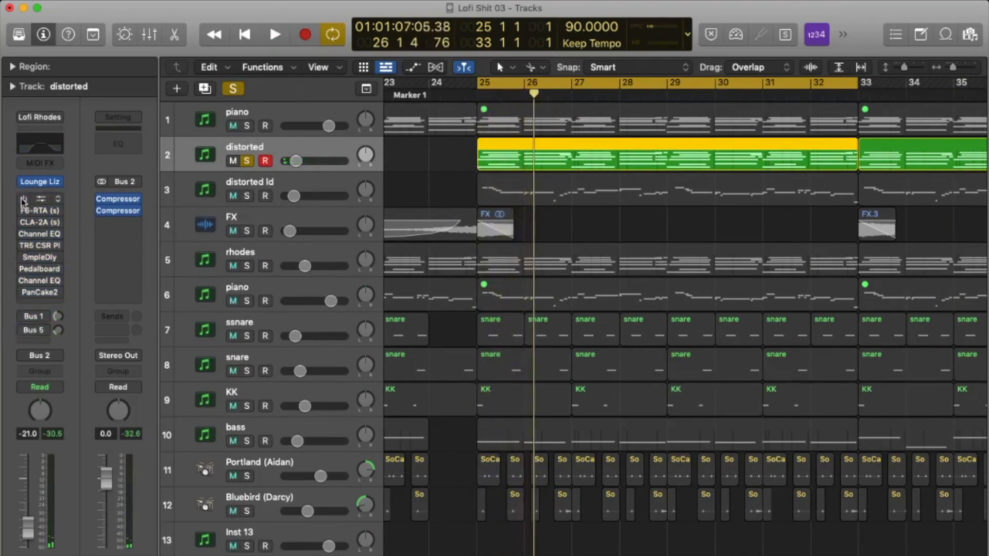
# - Review the distorted track's RC-20 Retro Color settings, and switch RC-20, F6-RTA, CLA-2A, the first Channel EQ and TR5 CSR back on
pyautogui.click(45, 204)
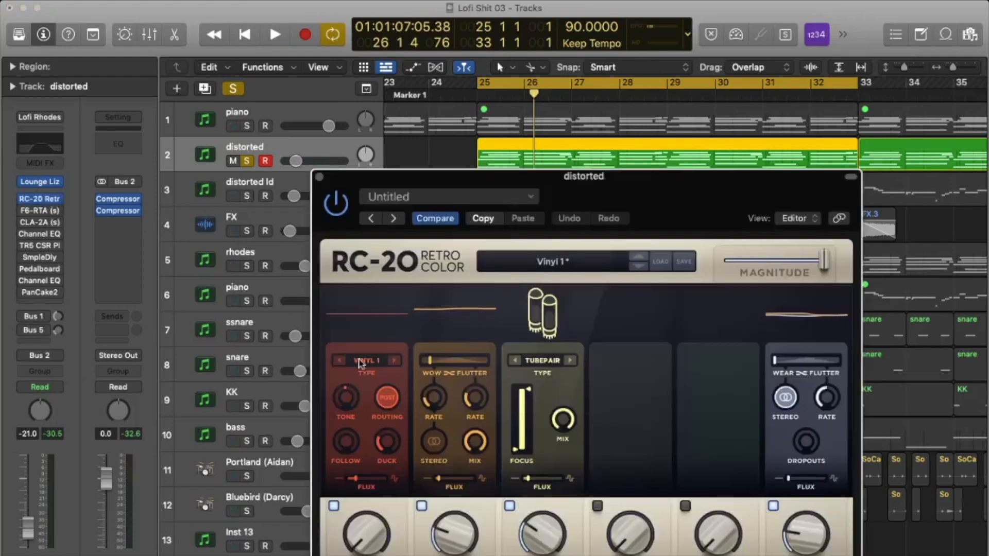
pyautogui.moveTo(378, 184); pyautogui.dragTo(331, 58)
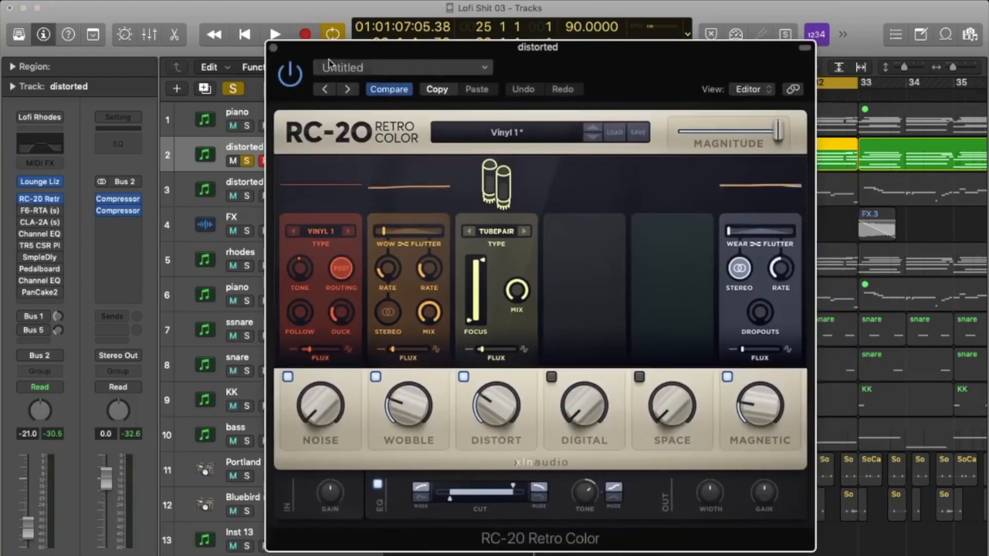
pyautogui.click(274, 48)
pyautogui.moveTo(23, 211)
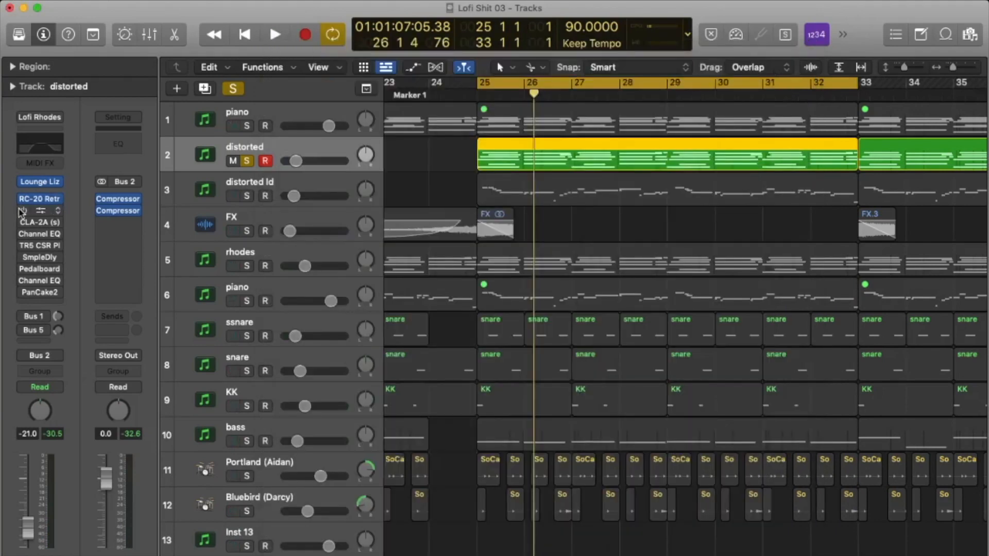
pyautogui.click(24, 246)
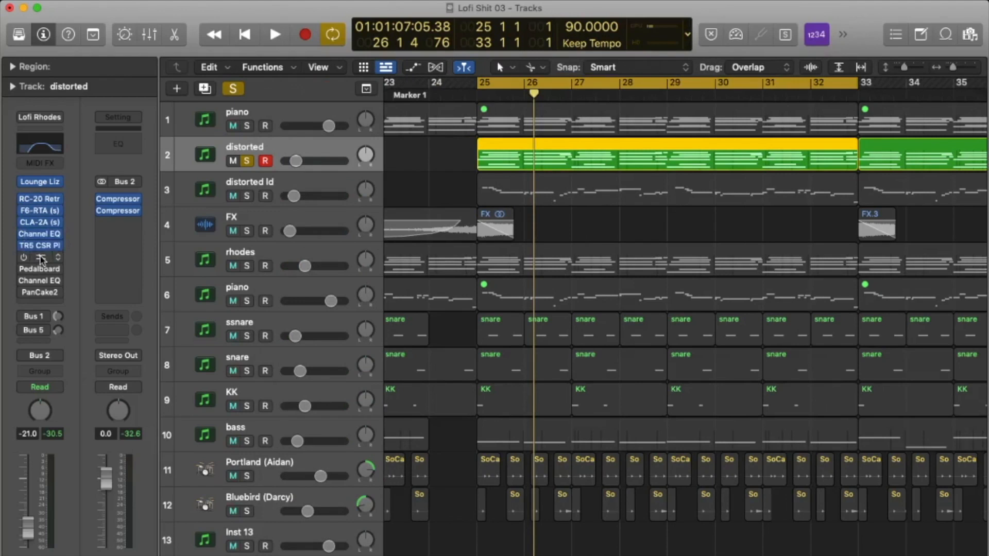
# - Open the distorted track's Sample Delay and check where it sits among the stock Delay plug-ins
pyautogui.click(40, 257)
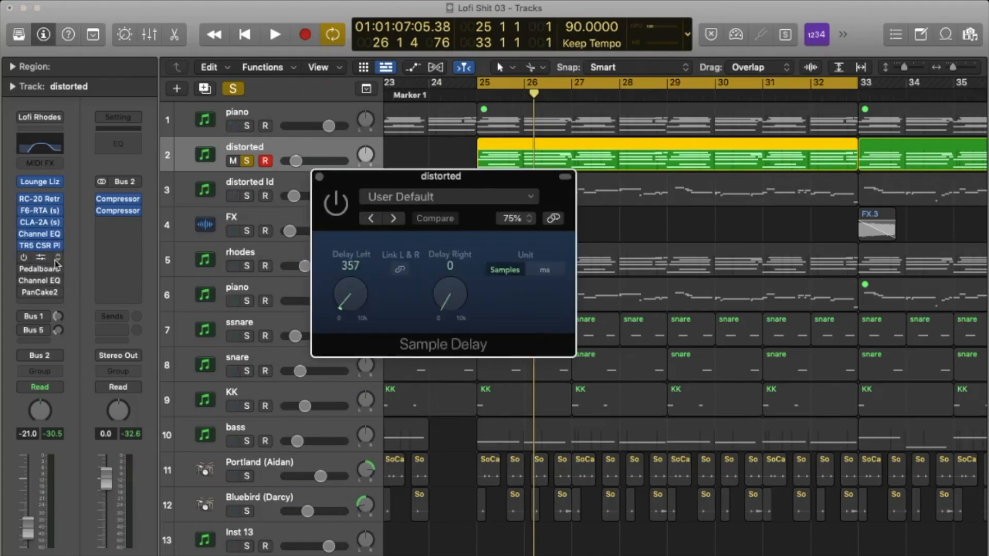
pyautogui.click(58, 258)
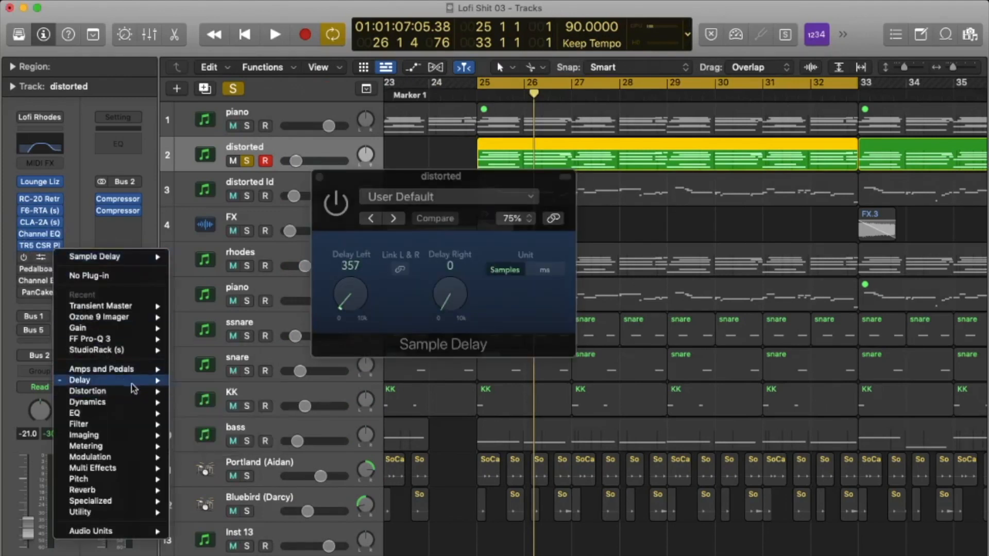
pyautogui.moveTo(131, 384)
pyautogui.moveTo(249, 406)
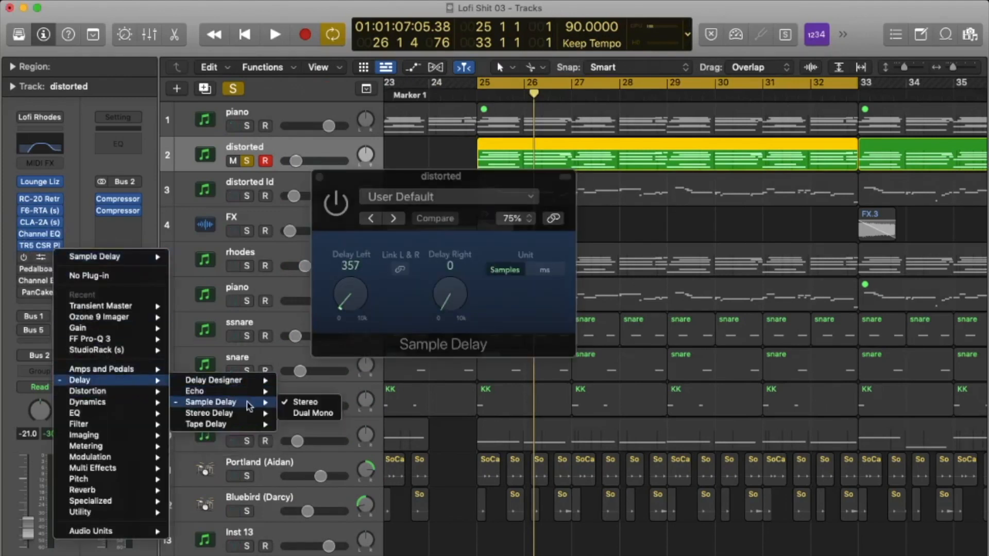
pyautogui.click(387, 250)
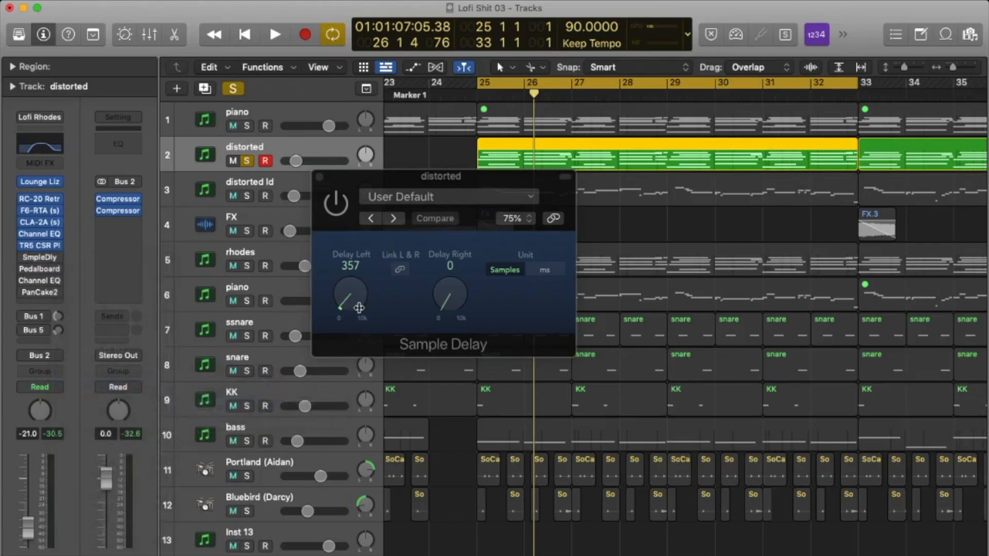
# - Set the Sample Delay's left delay to 342 samples, switch its unit to ms, and turn the effect back on
pyautogui.moveTo(359, 307); pyautogui.dragTo(358, 308)
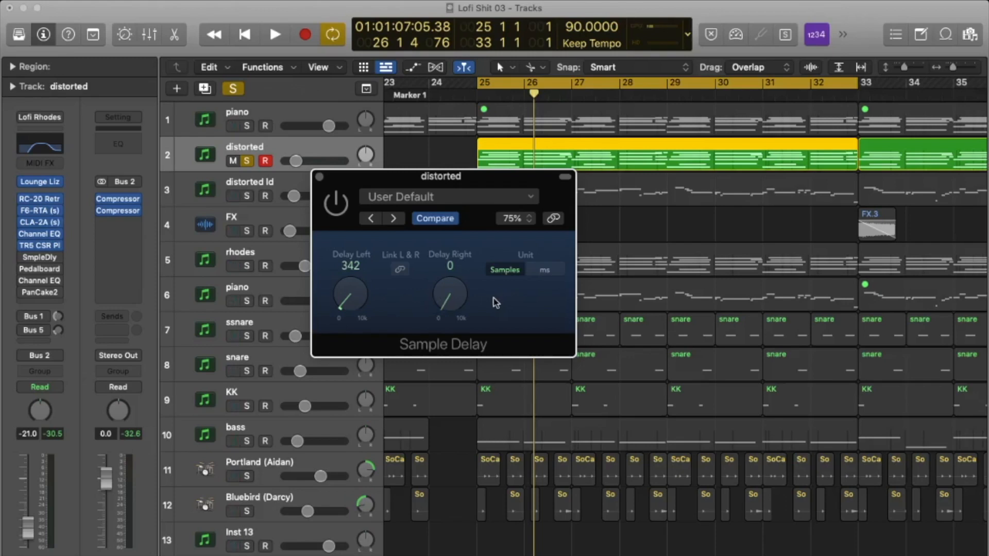
pyautogui.click(541, 271)
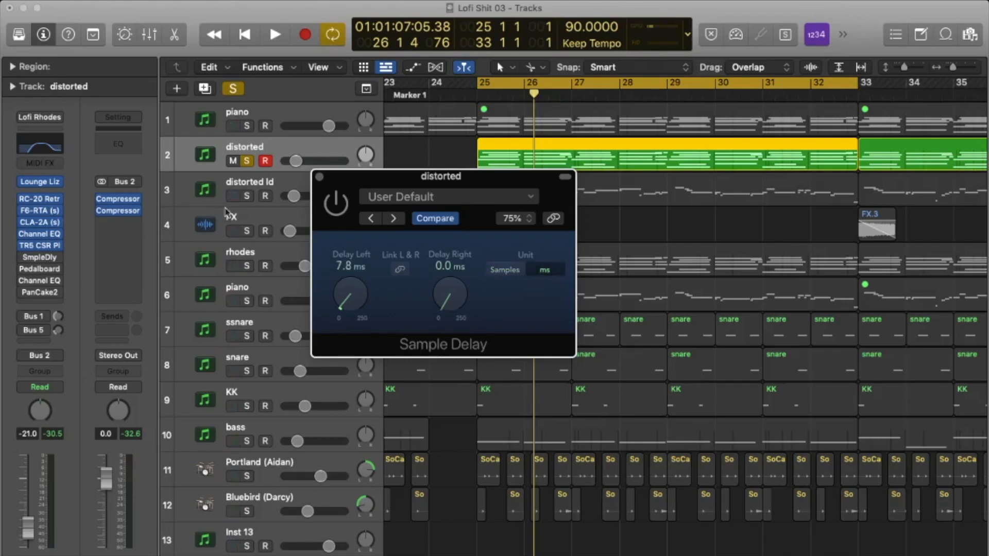
pyautogui.click(319, 177)
pyautogui.moveTo(24, 260)
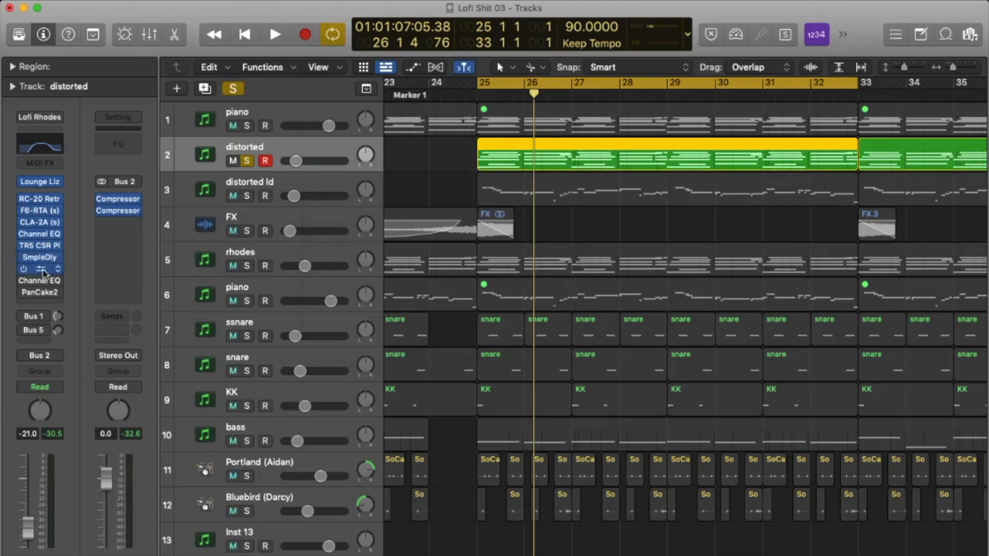
# - Switch the Pedalboard back on and check its Cotton Candy preset among the Fuzz settings and its list of pedal categories
pyautogui.click(38, 269)
pyautogui.moveTo(629, 185); pyautogui.dragTo(532, 120)
pyautogui.click(367, 135)
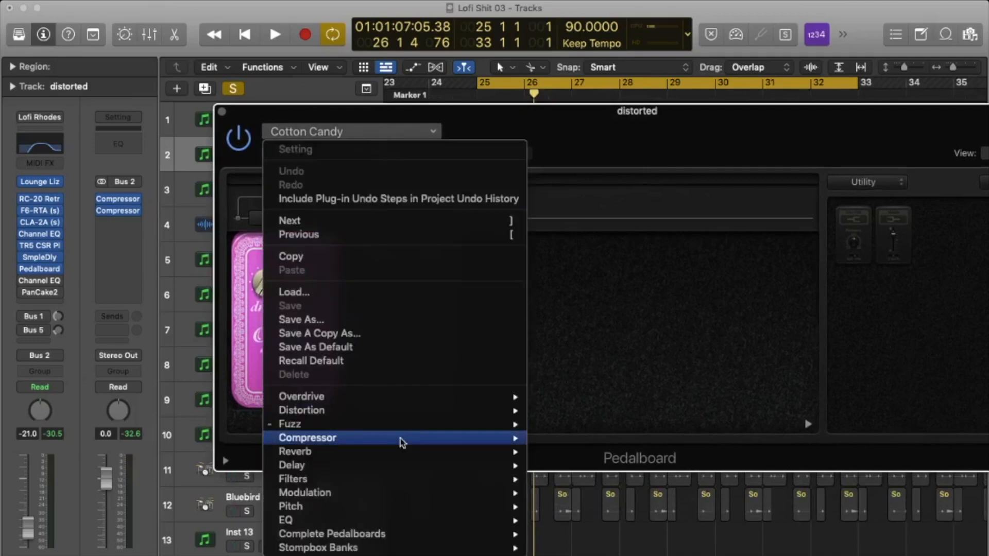
pyautogui.moveTo(473, 426)
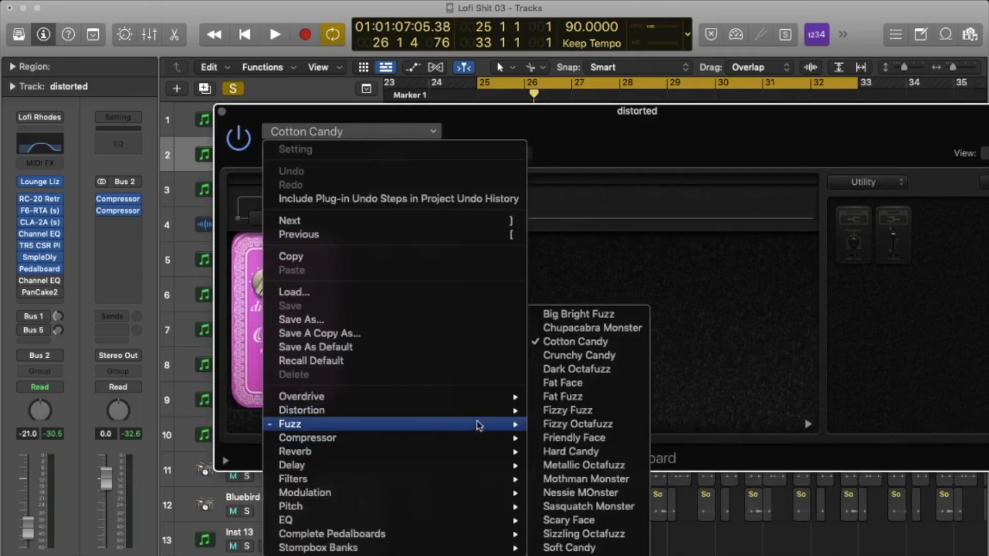
pyautogui.click(737, 316)
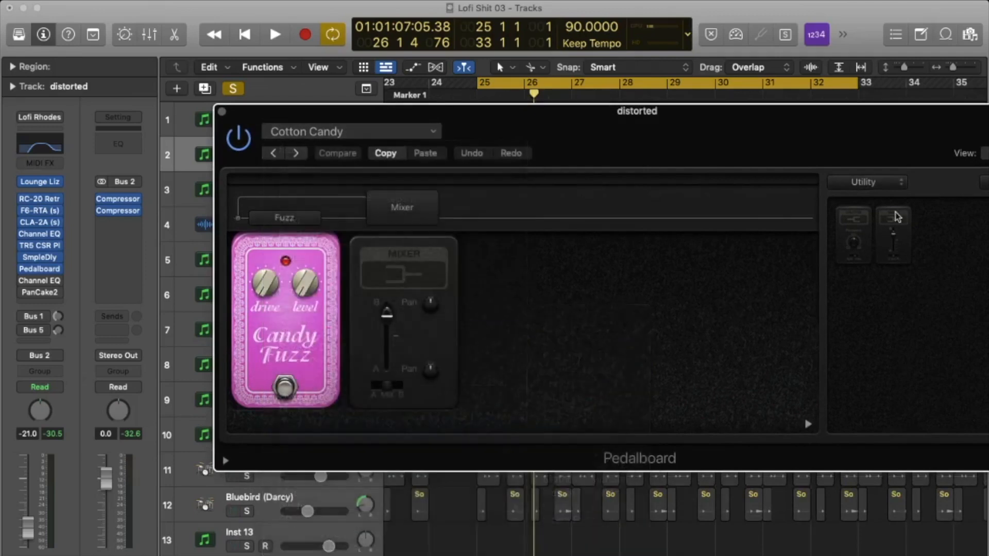
pyautogui.click(896, 183)
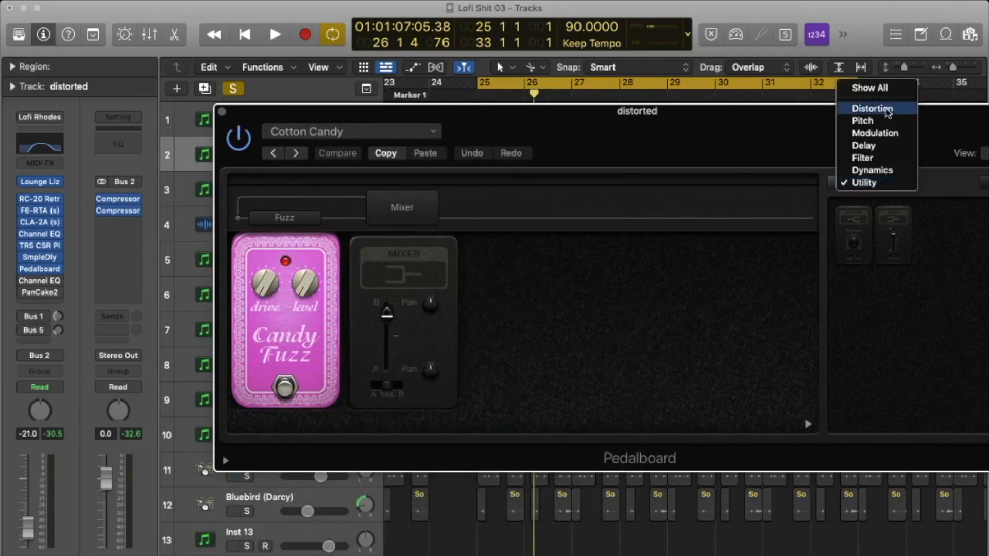
pyautogui.click(887, 185)
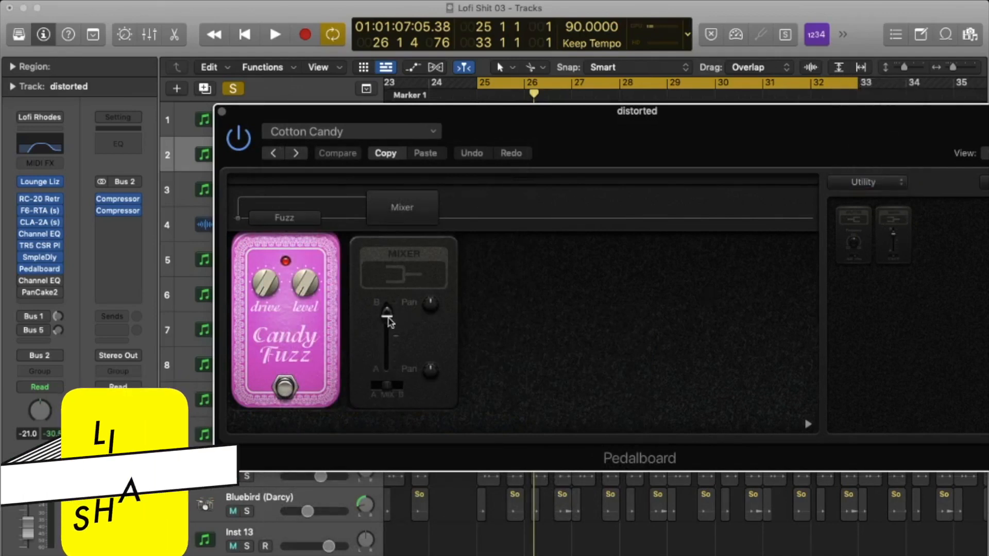
# - Sweep the Pedalboard mixer fader from B to A and back to B, play the distorted track, and close the Pedalboard
pyautogui.moveTo(390, 322); pyautogui.dragTo(387, 375)
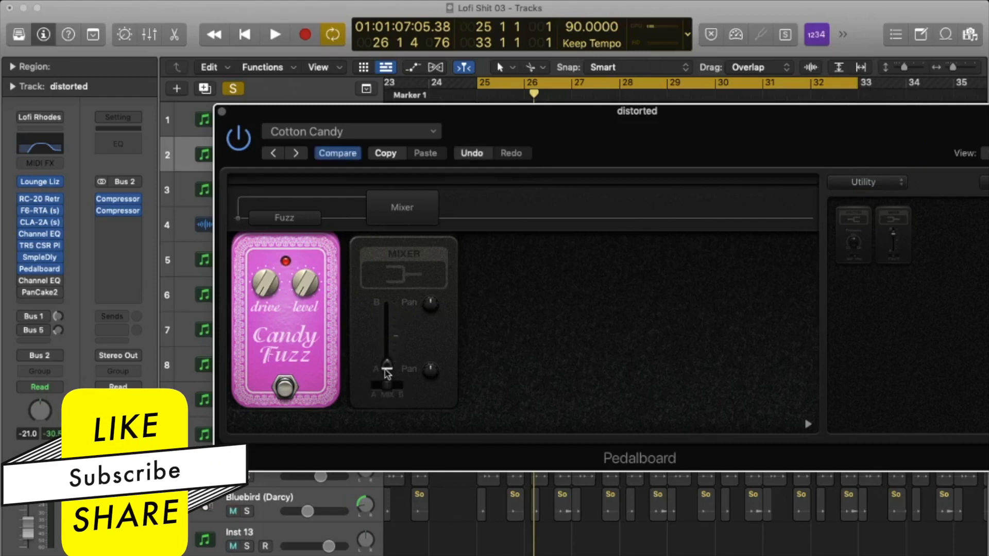
pyautogui.moveTo(387, 374); pyautogui.dragTo(386, 312)
pyautogui.press('space')
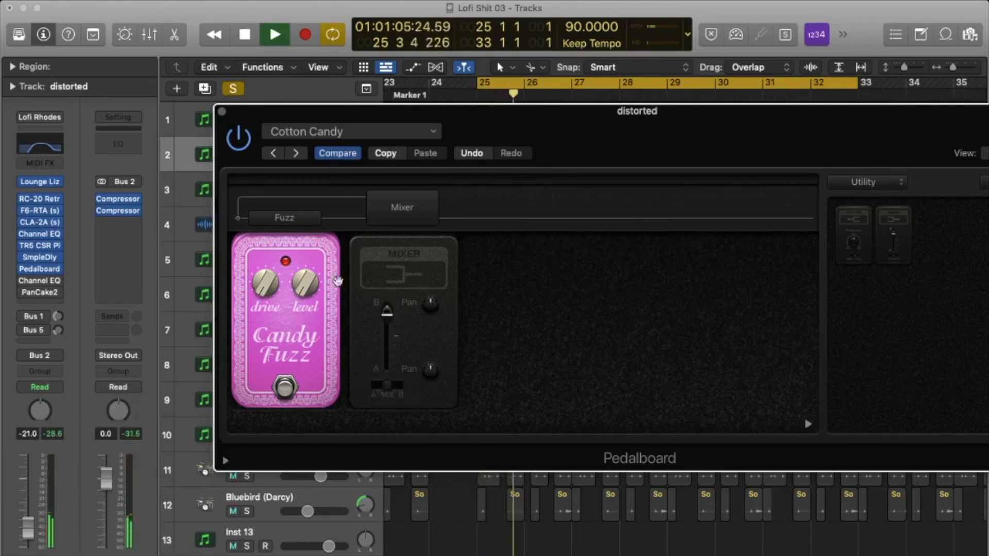
pyautogui.click(222, 111)
pyautogui.press('space')
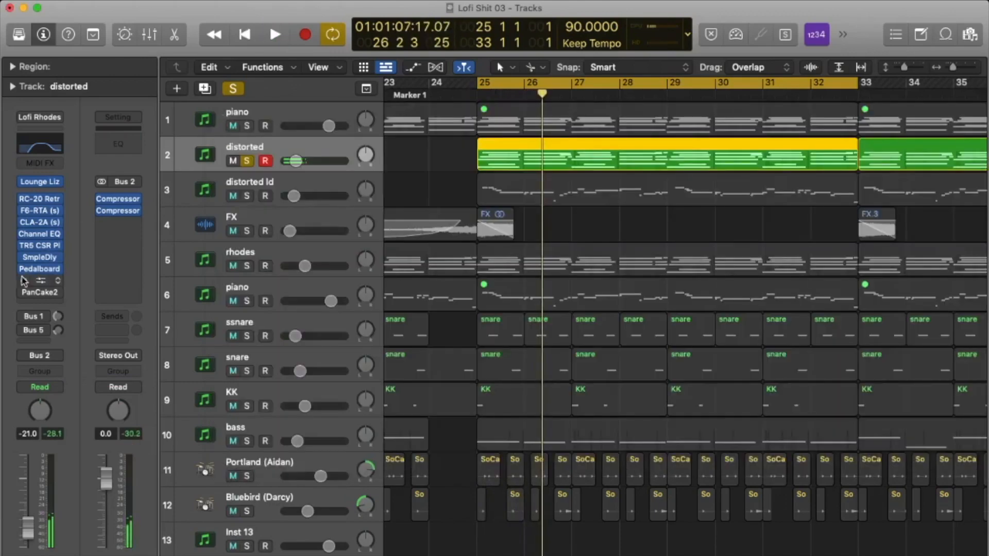
# - Review the PanCake2 panning curve, and switch the last Channel EQ, PanCake2 and the Bus 1 and Bus 5 sends back on
pyautogui.click(41, 292)
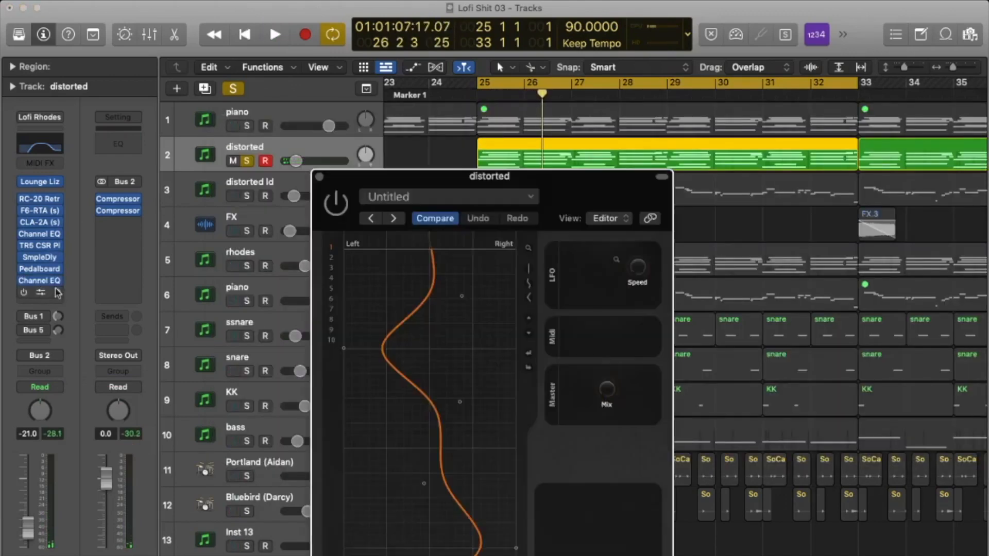
pyautogui.moveTo(496, 184); pyautogui.dragTo(489, 84)
pyautogui.click(312, 77)
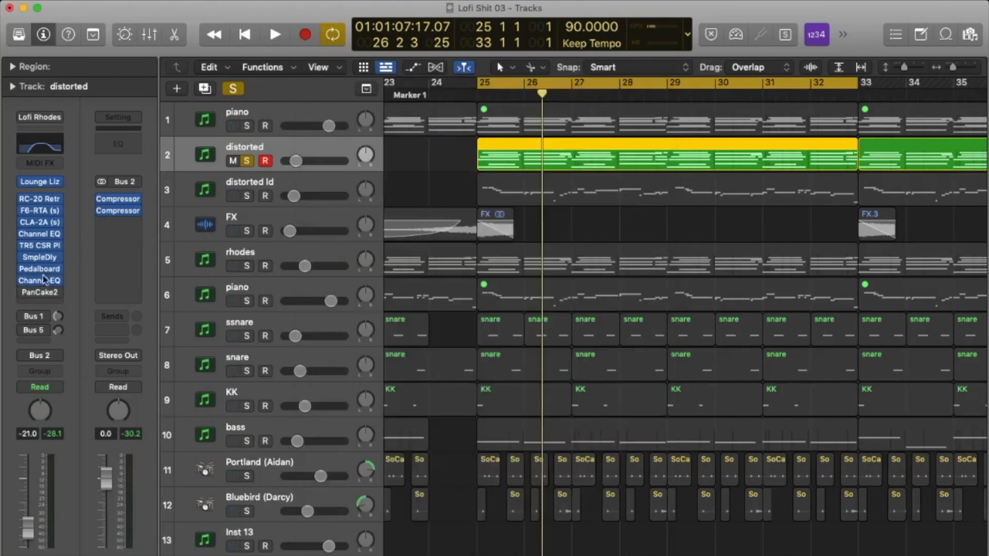
pyautogui.click(22, 316)
pyautogui.click(22, 329)
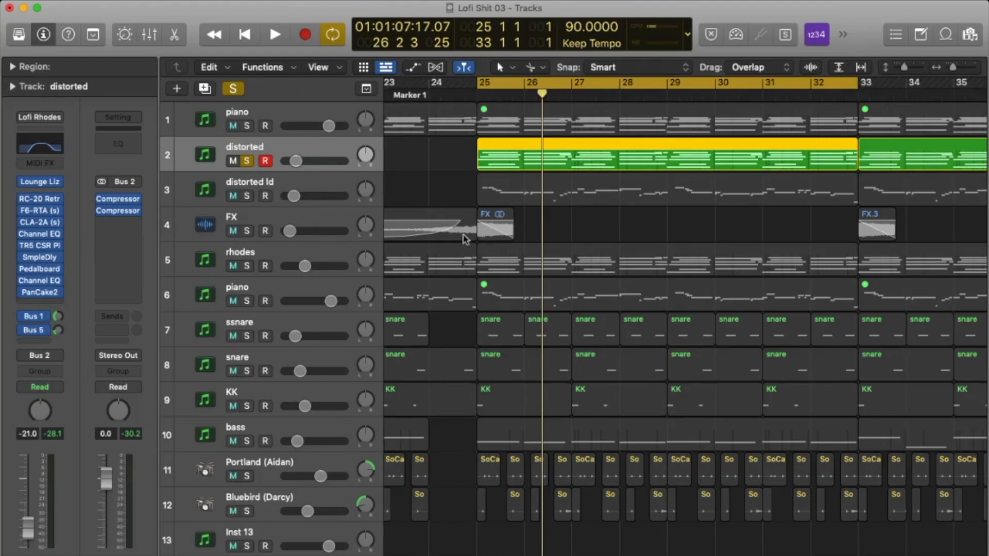
# - Clear the solo on the distorted track and select the distorted ld track to show its channel strip
pyautogui.click(234, 88)
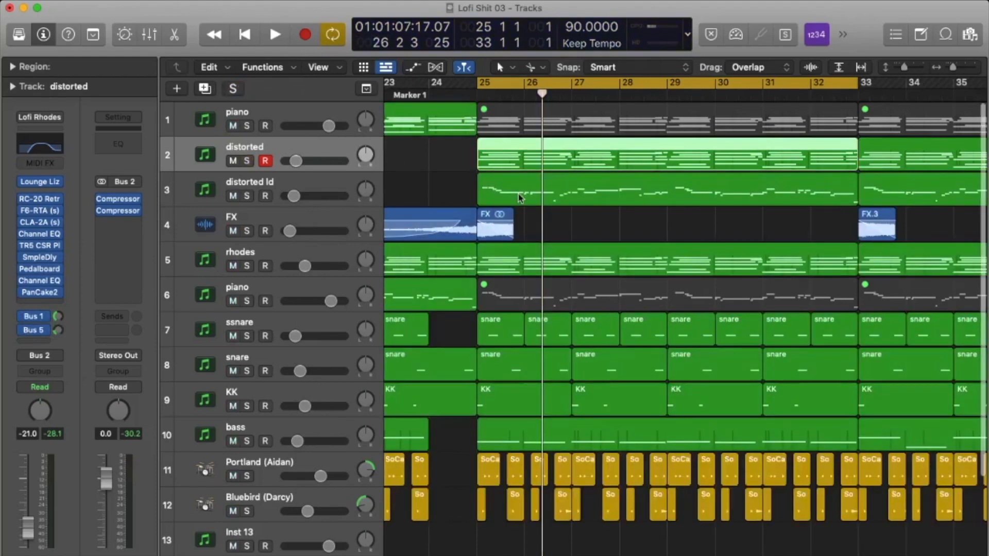
pyautogui.press('super+Left')
pyautogui.press('super+Left')
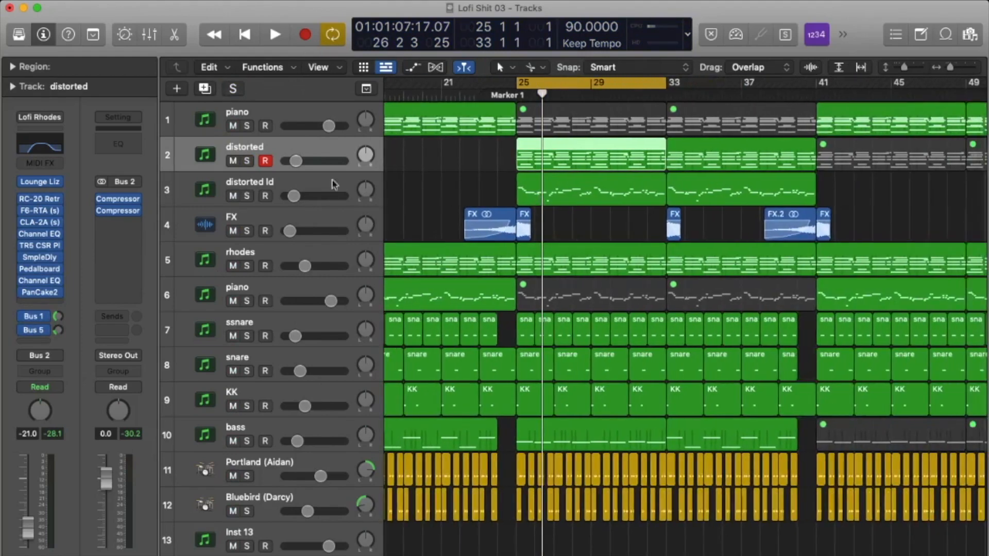
pyautogui.click(330, 184)
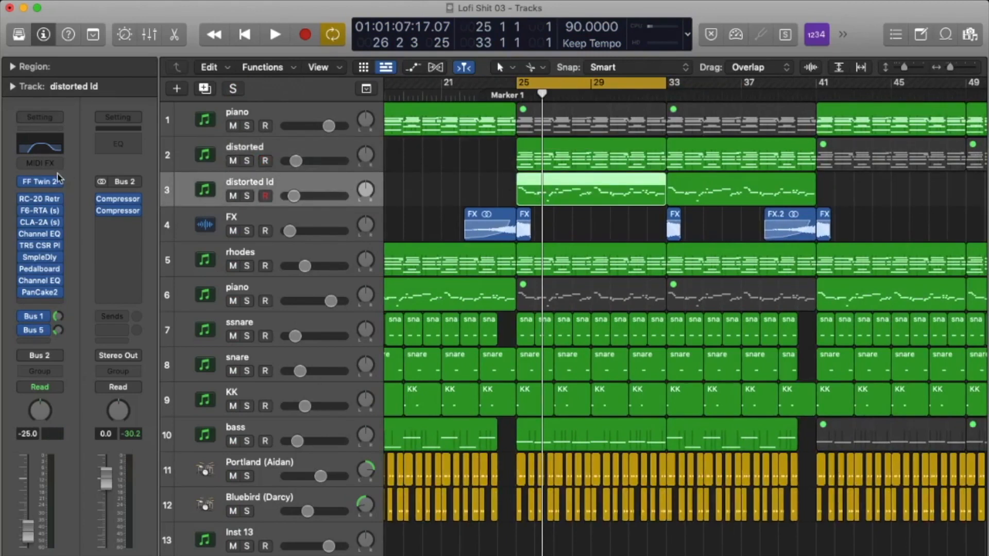
# - Open distorted ld's FF Twin 2 synth, check the Charmed RD preset among the modern Keys presets, and close it
pyautogui.click(41, 182)
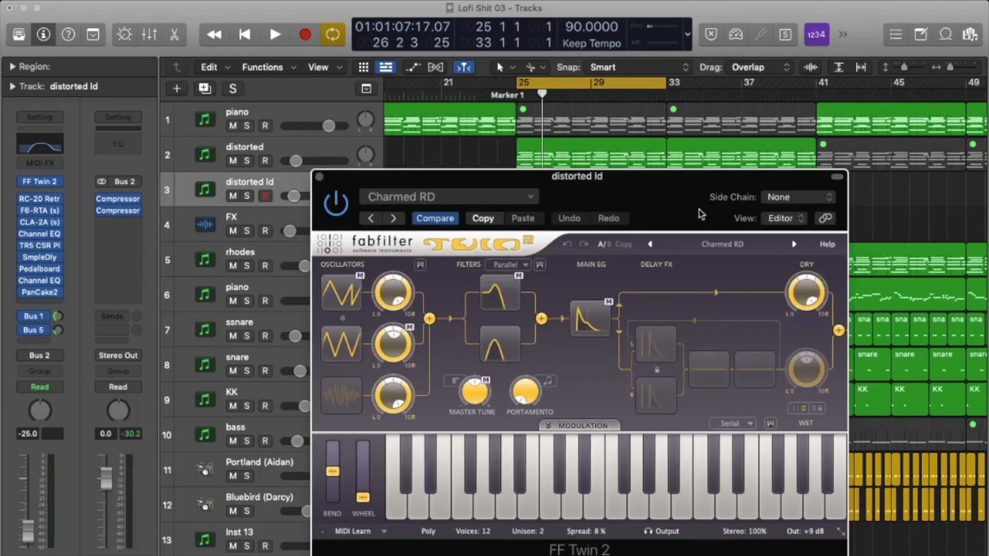
pyautogui.click(732, 248)
pyautogui.moveTo(732, 369)
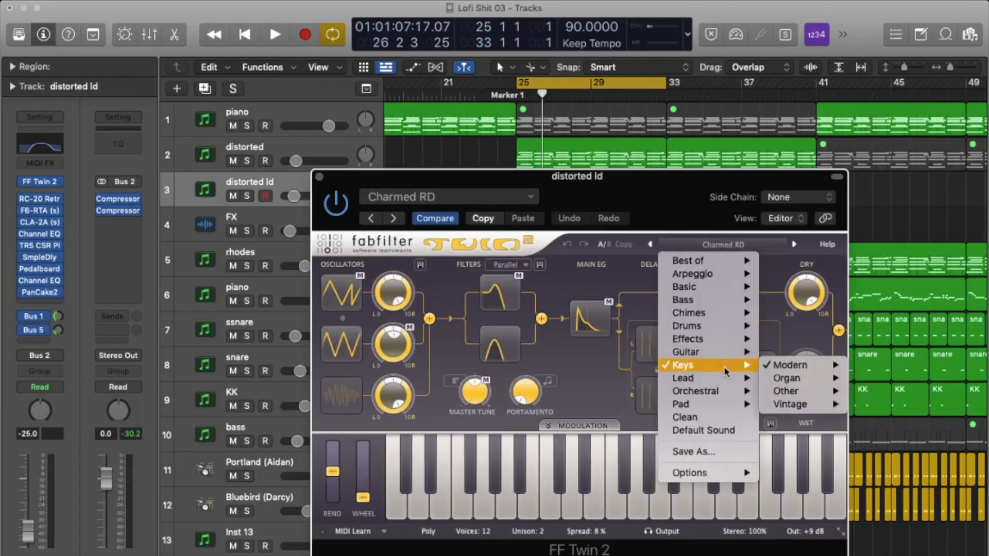
pyautogui.moveTo(784, 366)
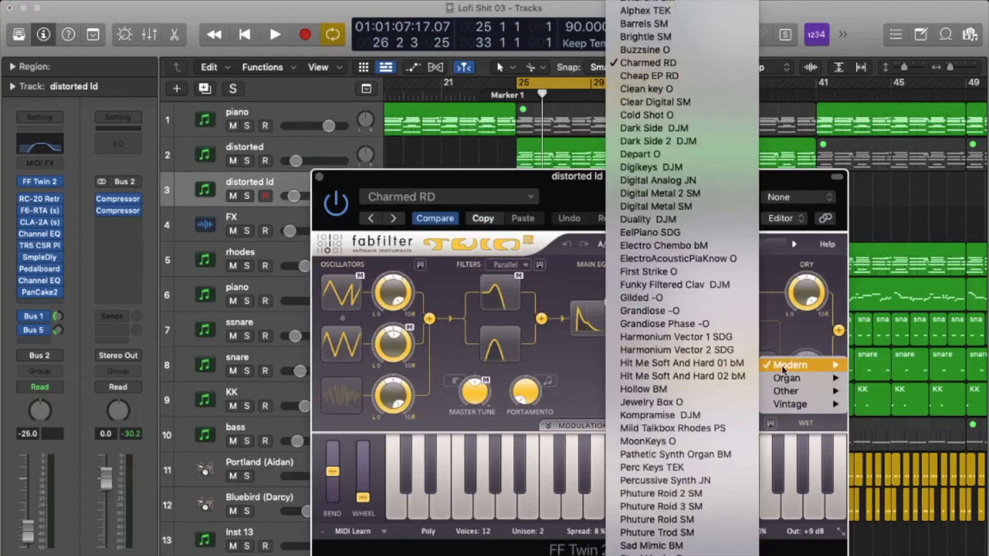
pyautogui.click(507, 179)
pyautogui.click(320, 178)
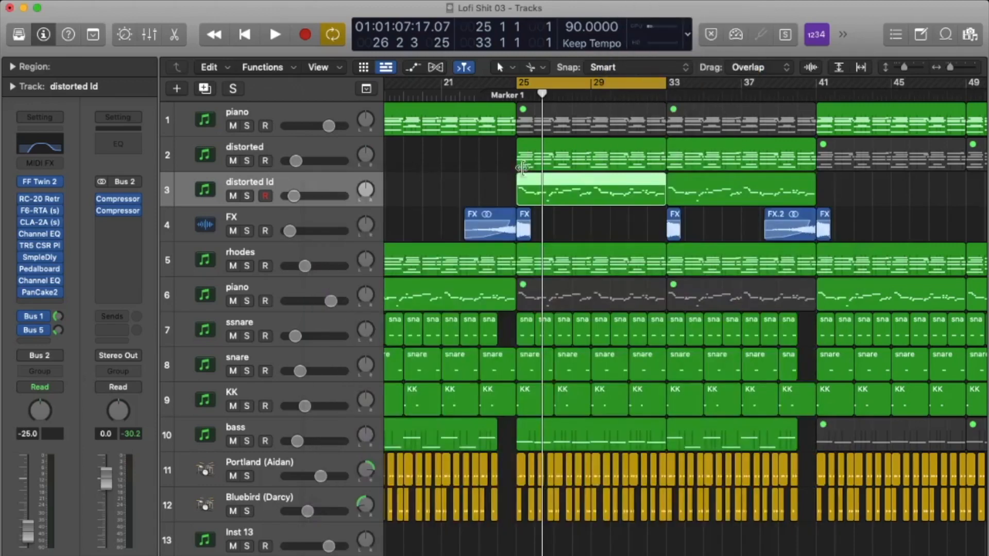
# - Switch off cycle mode and look over the arrangement from bar 25 to its final section
pyautogui.press('c')
pyautogui.hscroll(10, 613, 184)
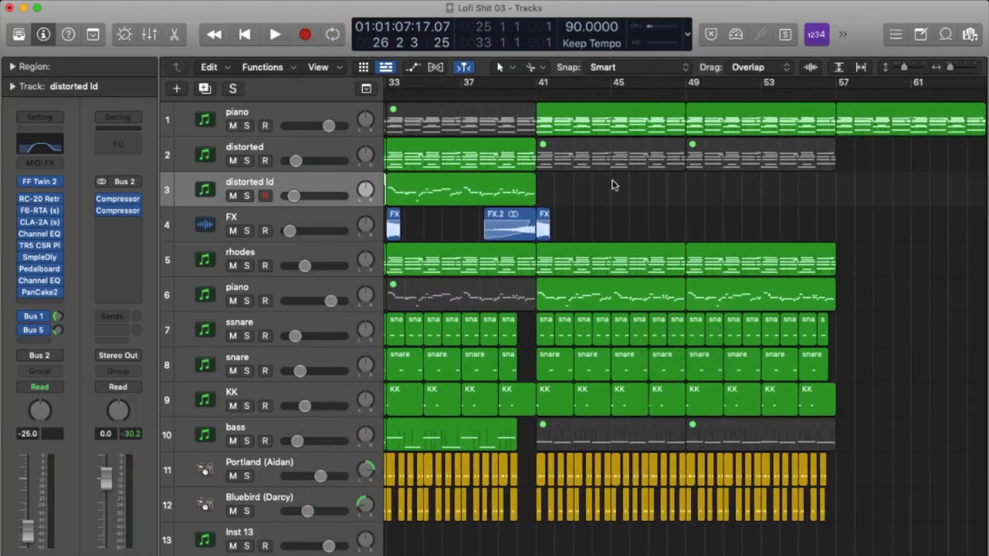
pyautogui.scroll(-2, 613, 184)
pyautogui.hscroll(-10, 613, 184)
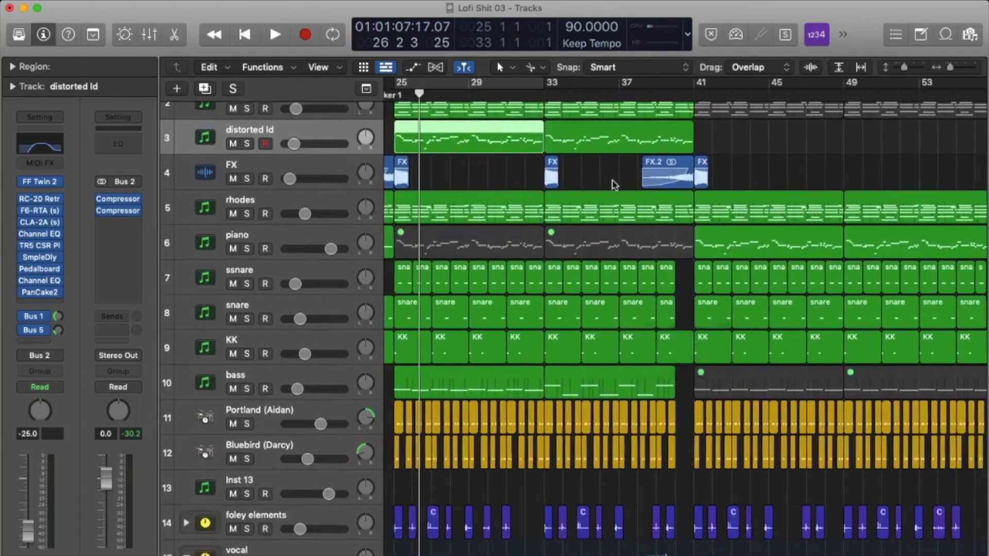
pyautogui.scroll(-5, 612, 184)
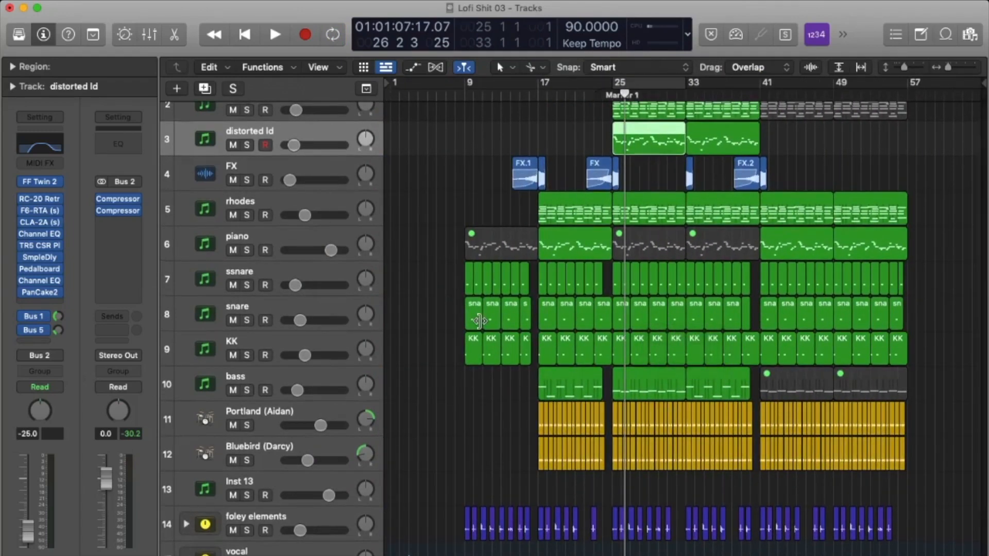
# - Show the mixer, hide the inspector, and look over the channel strips through to the buses and output
pyautogui.press('x')
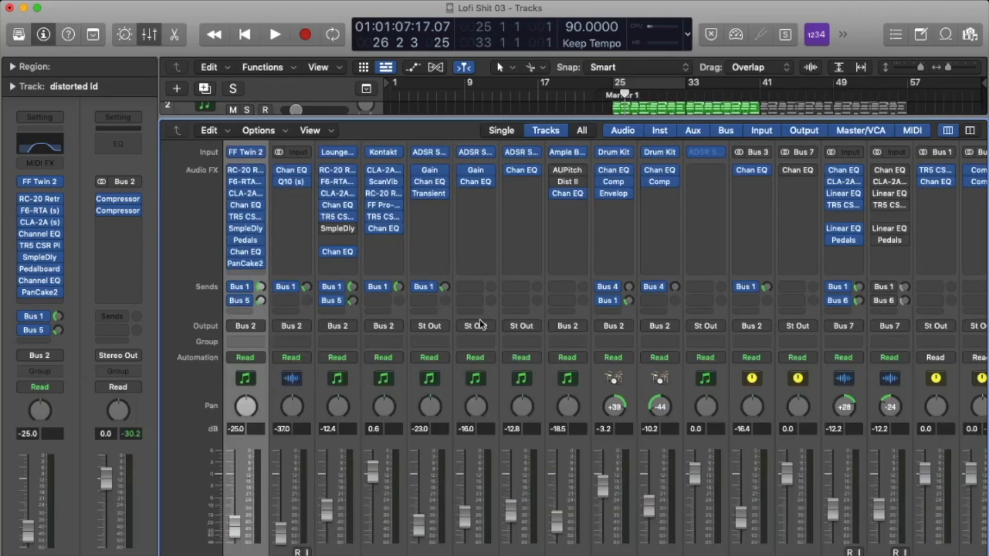
pyautogui.press('i')
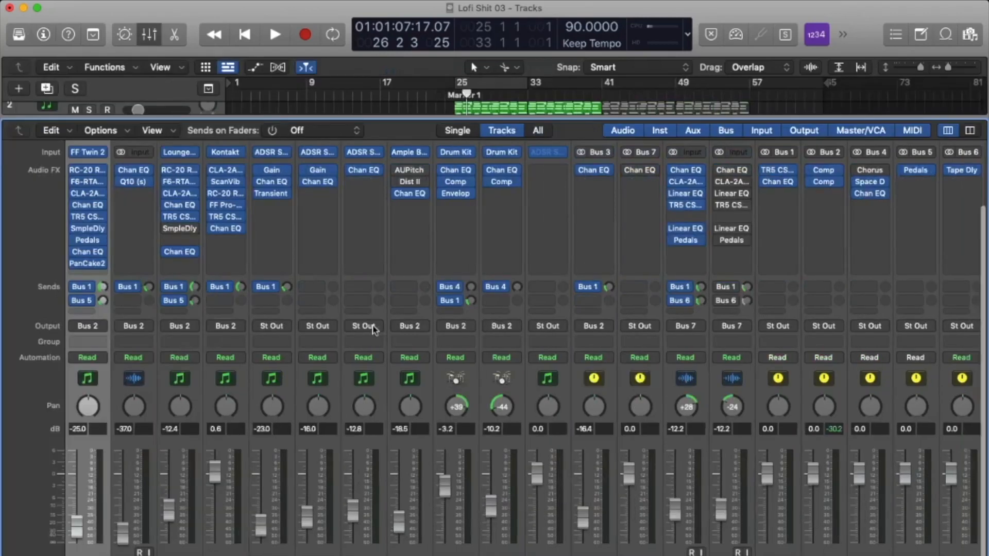
pyautogui.hscroll(3, 755, 338)
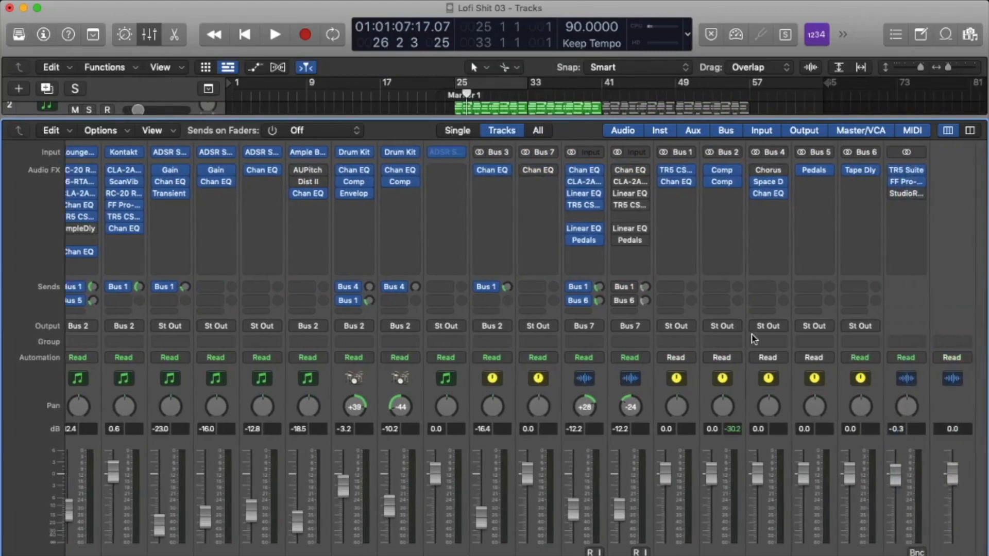
pyautogui.scroll(1, 706, 388)
pyautogui.scroll(1, 707, 387)
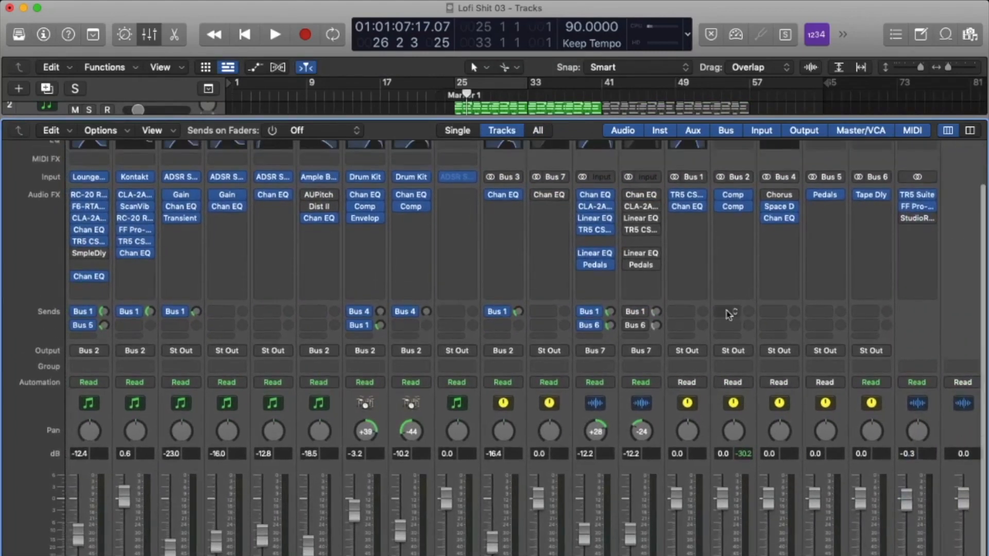
pyautogui.scroll(-2, 738, 324)
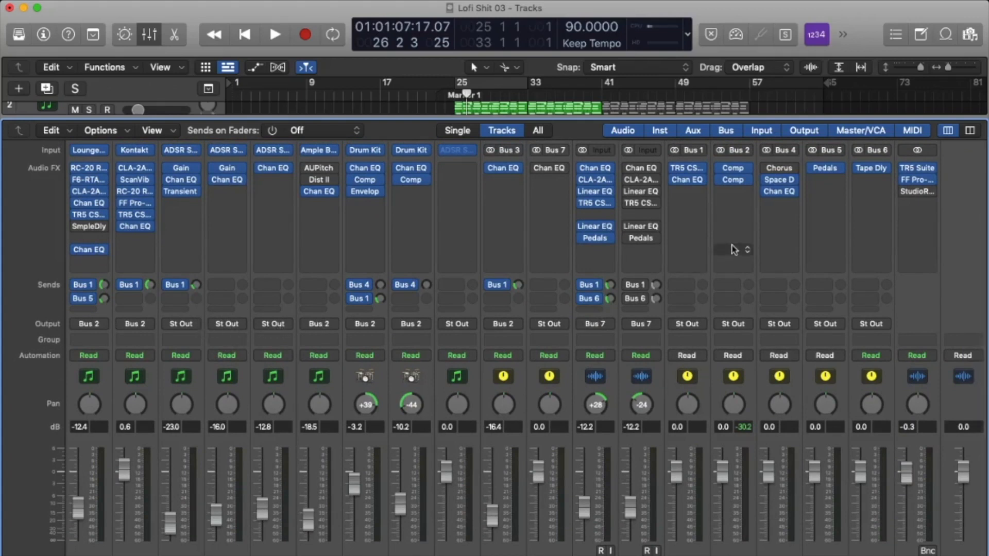
# - Open the first Compressor on the Bus 2 channel, check its side chain source, and close it
pyautogui.scroll(2, 733, 247)
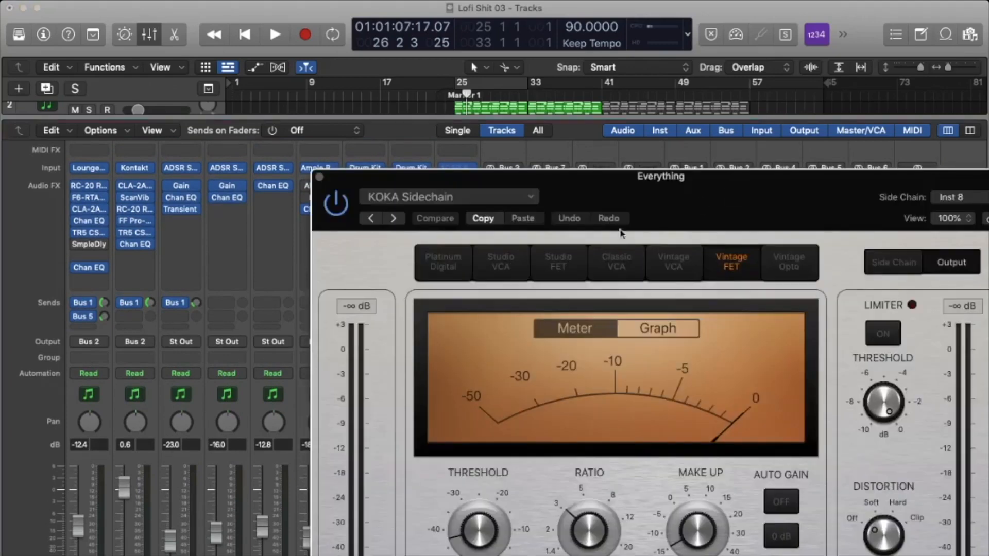
pyautogui.moveTo(788, 179); pyautogui.dragTo(625, 81)
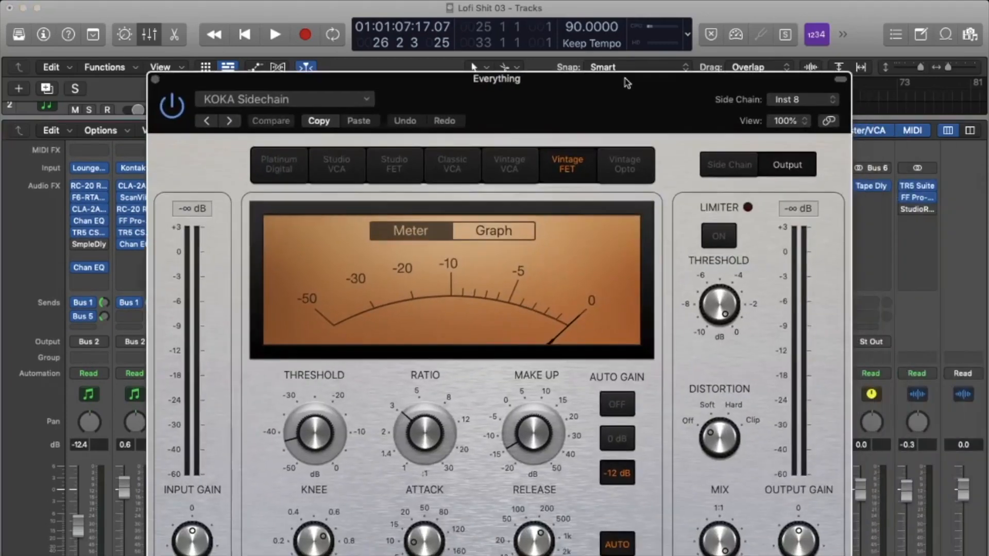
pyautogui.click(787, 99)
pyautogui.moveTo(791, 159)
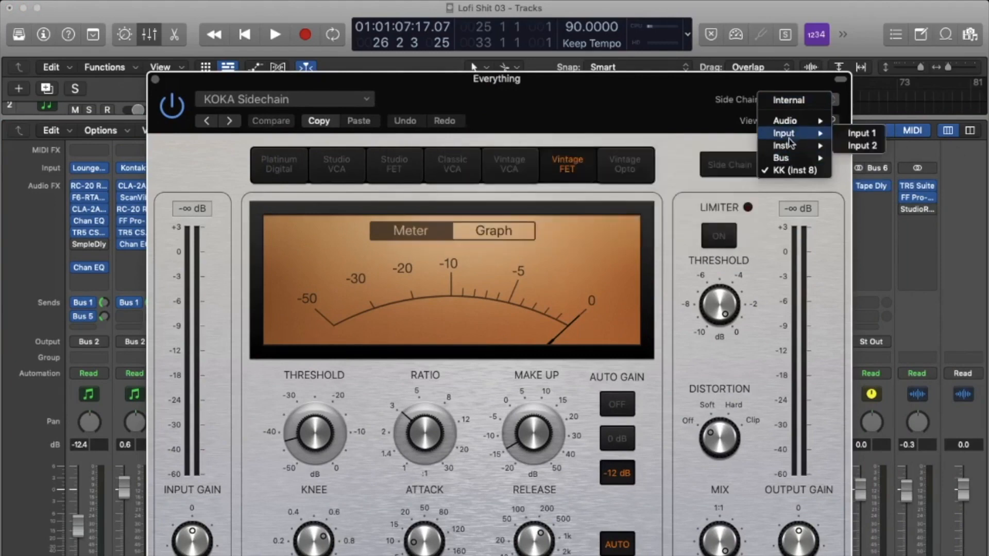
pyautogui.click(538, 103)
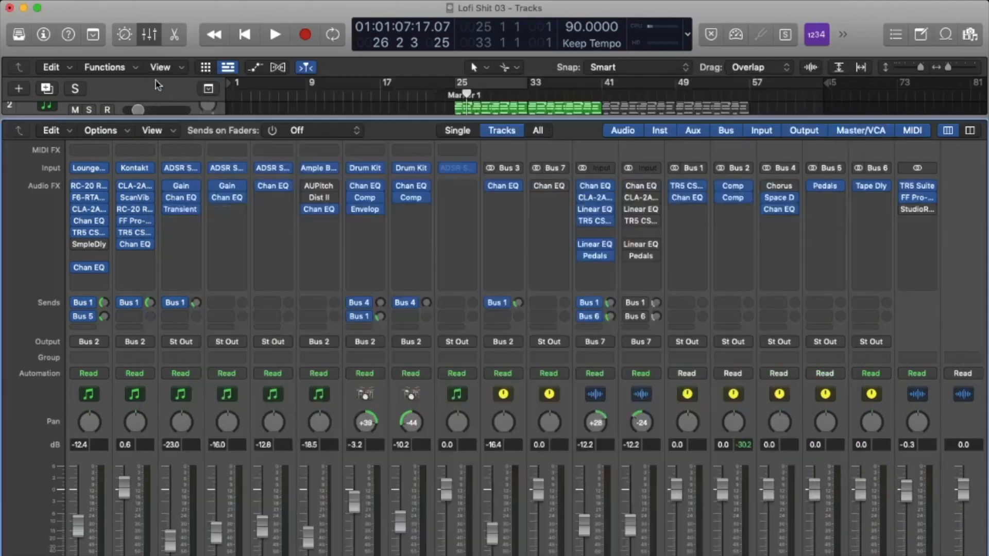
pyautogui.click(155, 79)
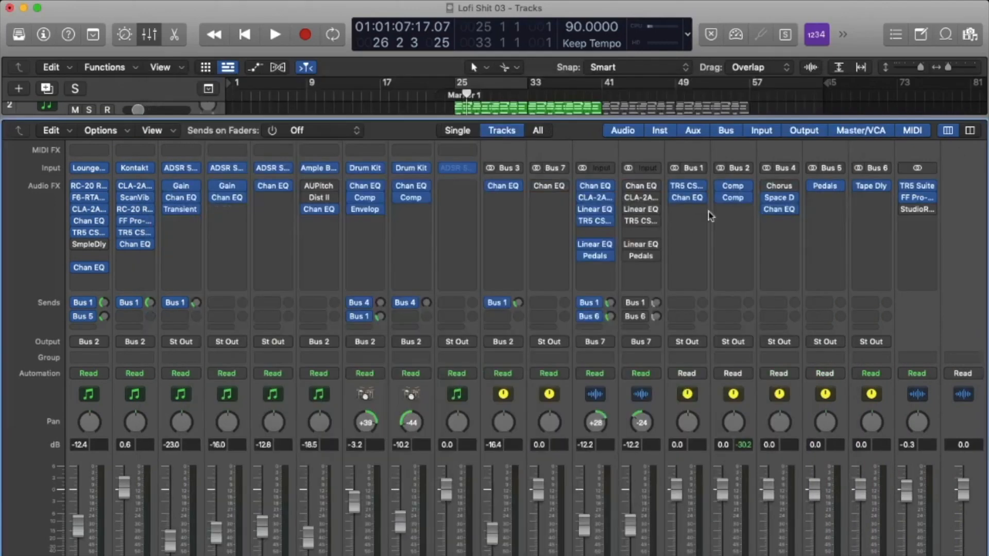
# - Open the second Compressor on Bus 2, check its side chain source among the instrument tracks, and close it
pyautogui.click(733, 197)
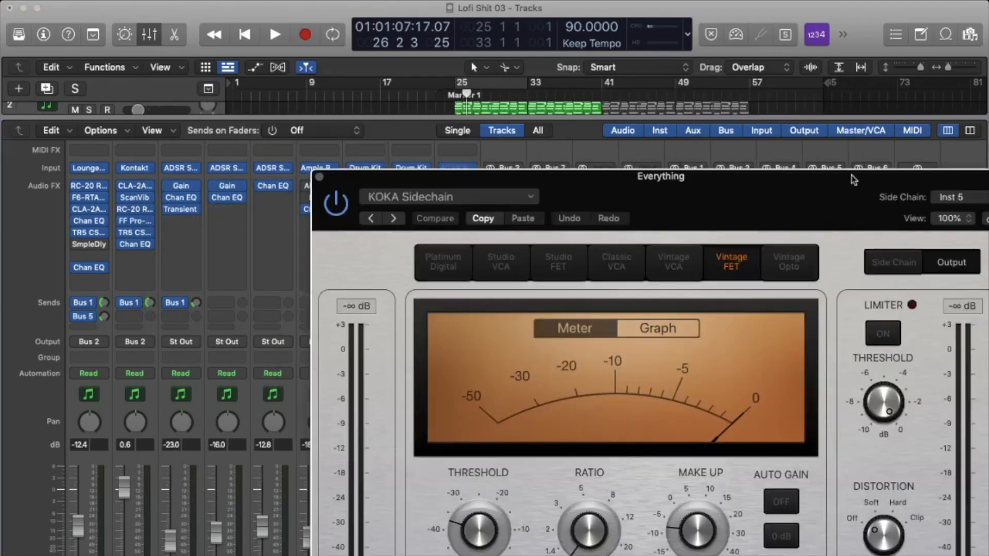
pyautogui.moveTo(851, 175); pyautogui.dragTo(706, 83)
pyautogui.click(822, 109)
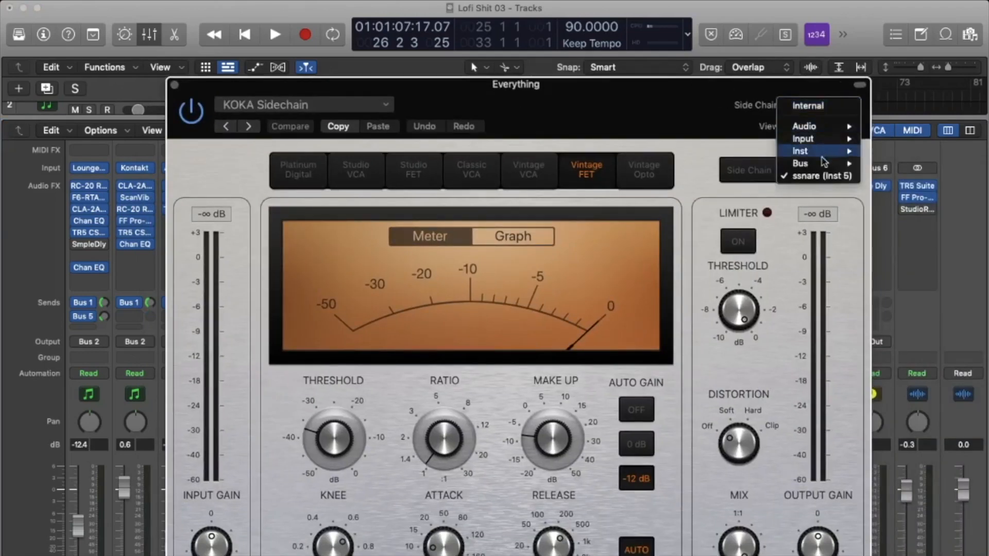
pyautogui.moveTo(823, 154)
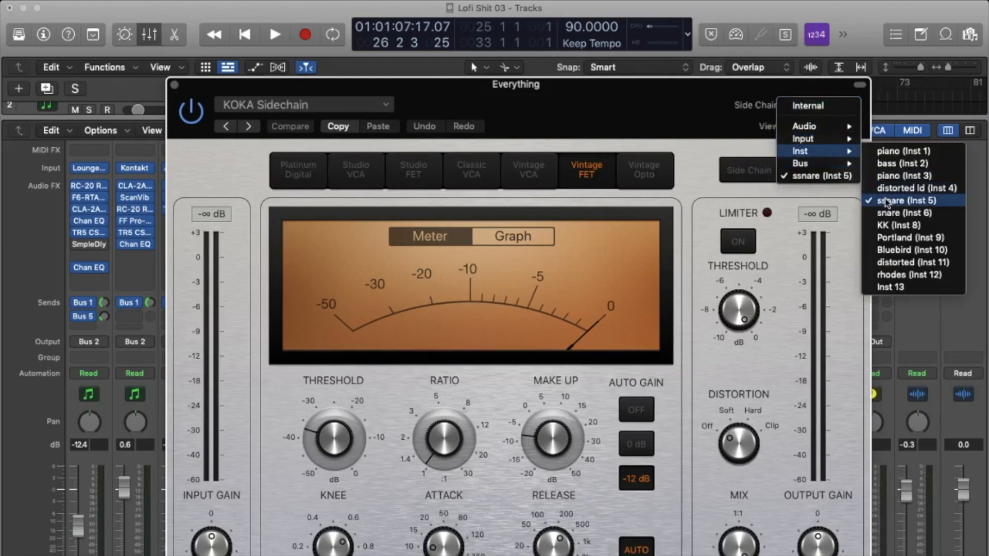
pyautogui.click(651, 130)
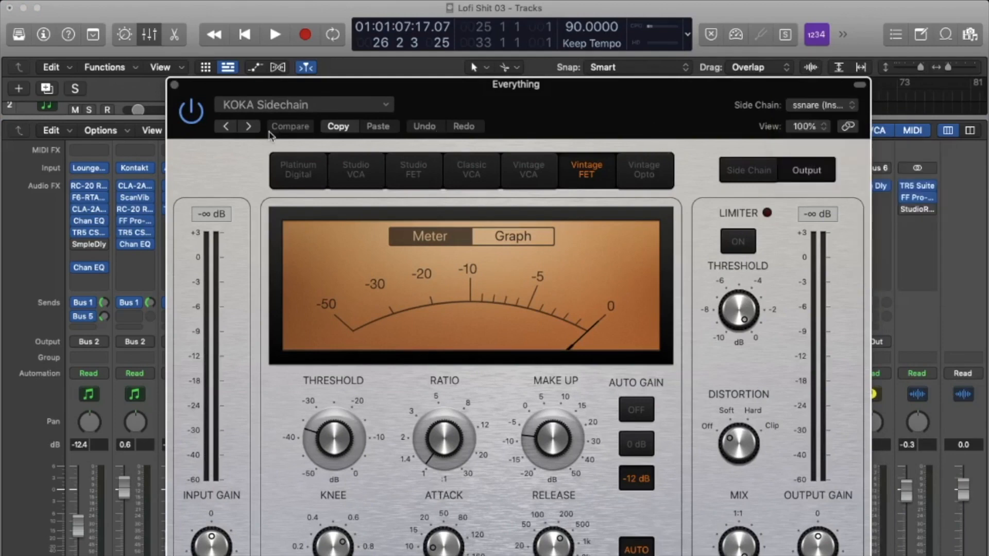
pyautogui.click(174, 85)
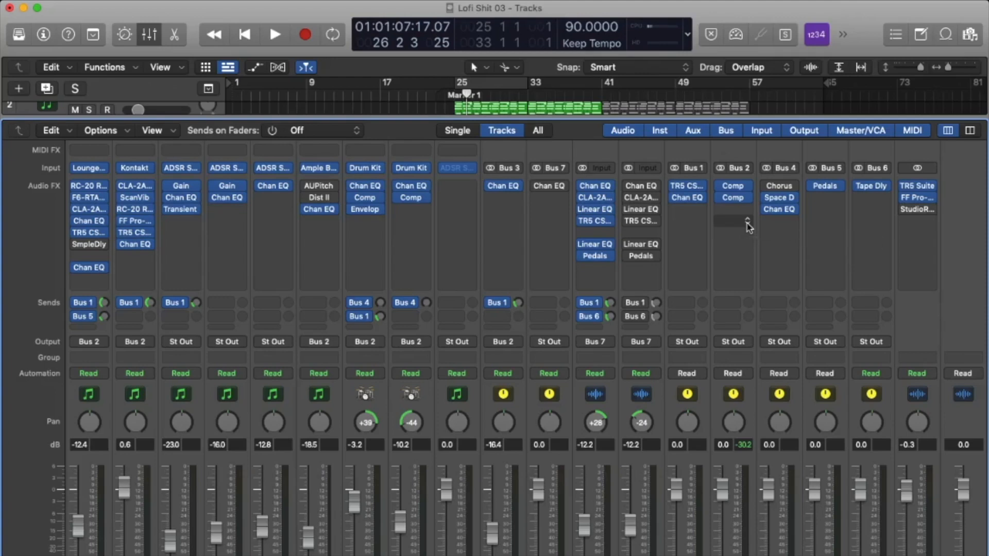
# - Open the TR5 Suite on the output channel, review its T-RackS One settings, and close it
pyautogui.scroll(-1, 927, 307)
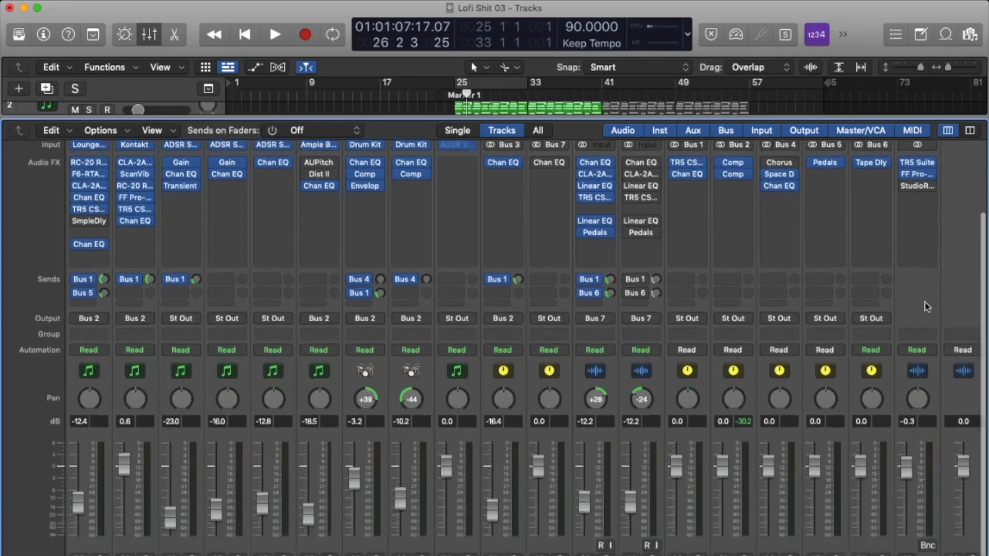
pyautogui.scroll(2, 927, 307)
pyautogui.scroll(1, 927, 307)
pyautogui.click(920, 204)
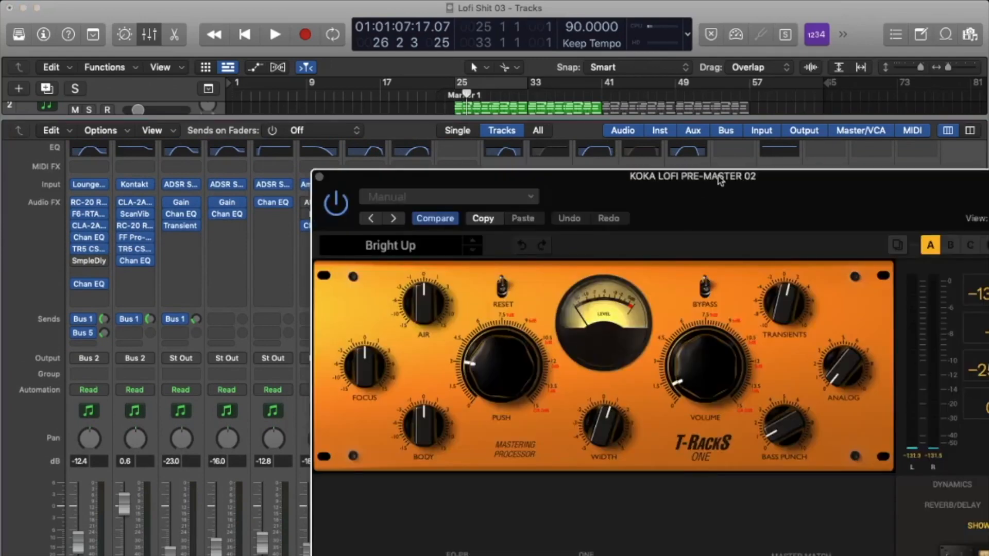
pyautogui.moveTo(719, 180); pyautogui.dragTo(547, 39)
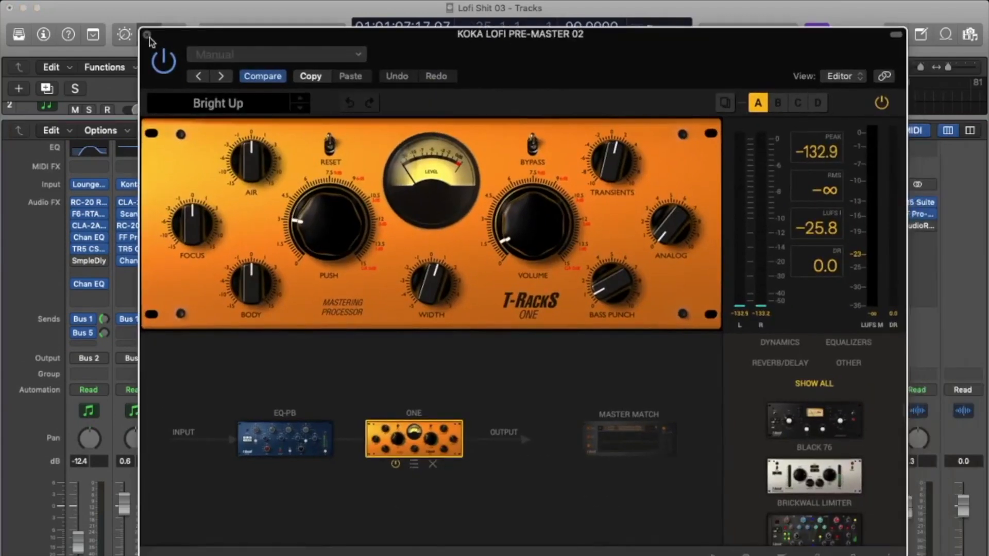
pyautogui.click(147, 35)
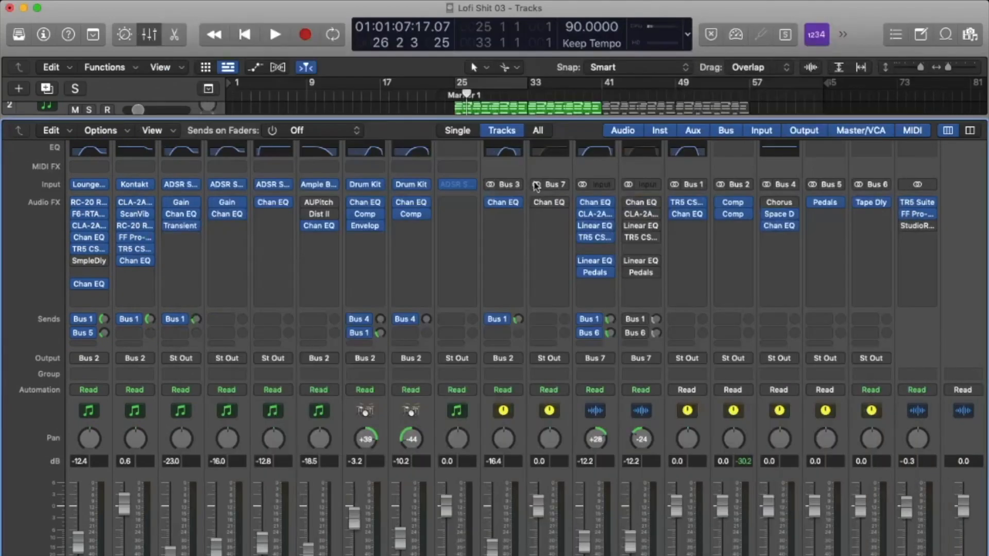
# - Open the output channel's FF Pro-Q 3, review its high-frequency cut, and close it
pyautogui.click(919, 218)
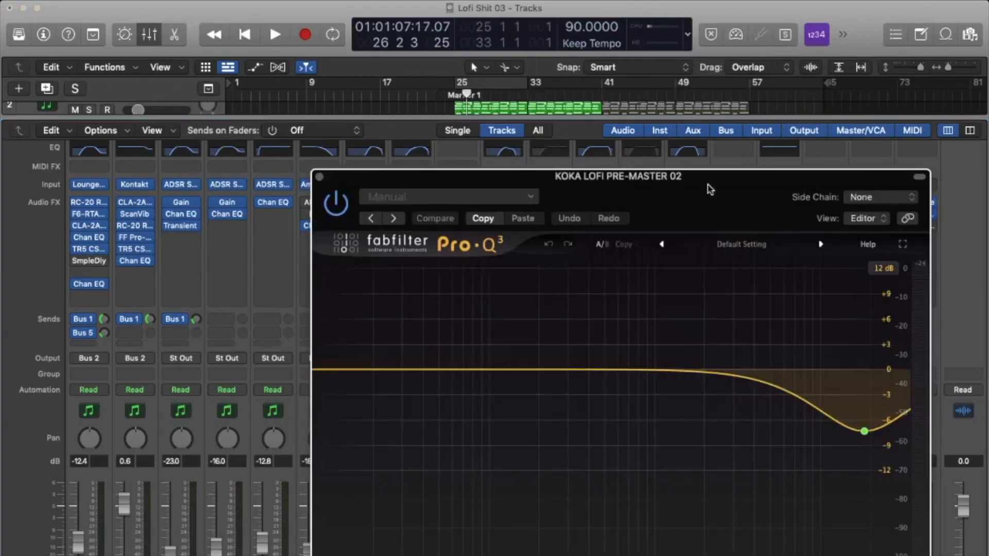
pyautogui.moveTo(707, 183); pyautogui.dragTo(614, 71)
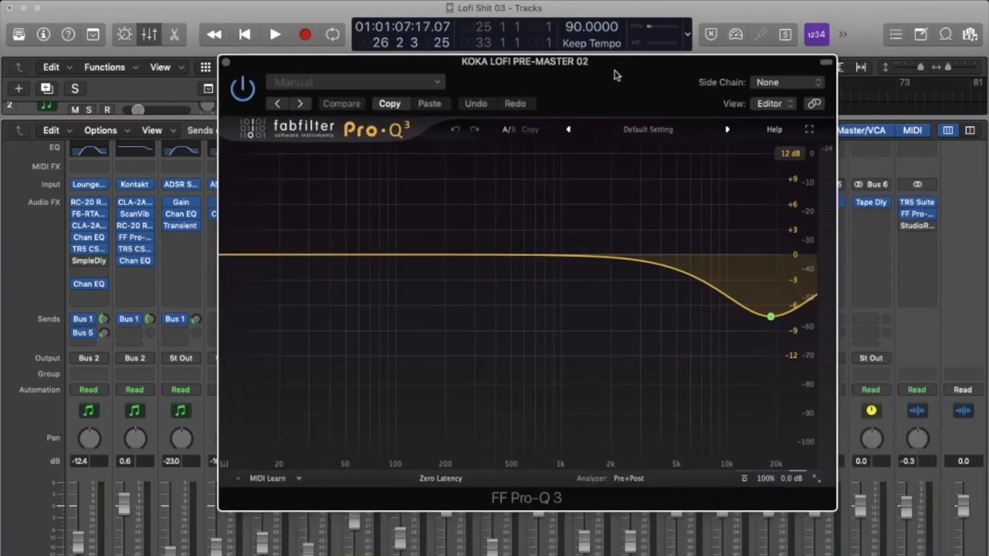
pyautogui.click(226, 64)
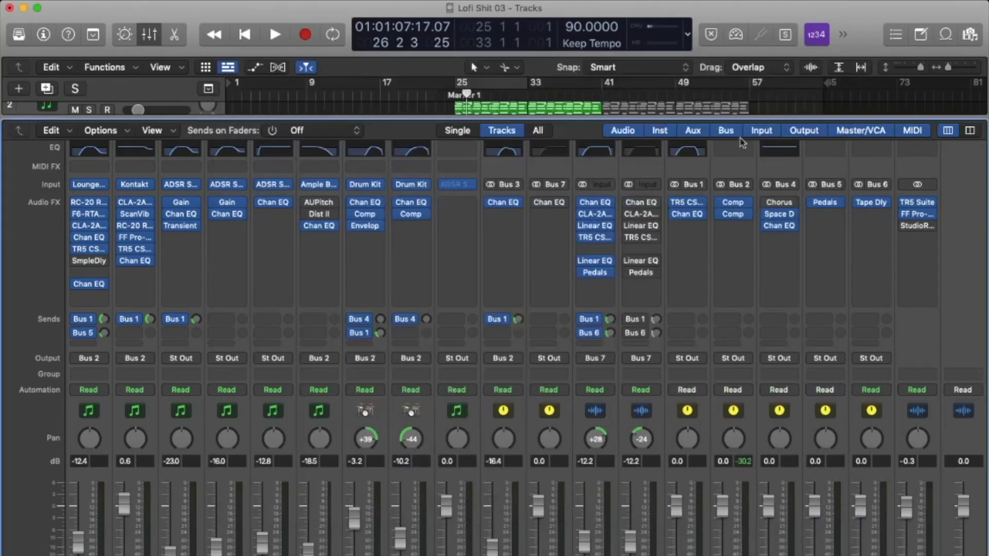
# - Open the output channel's StudioRack and review its Kramer Tape, J37 and Abbey Road Vinyl plug-ins
pyautogui.click(919, 227)
pyautogui.moveTo(506, 182); pyautogui.dragTo(371, 32)
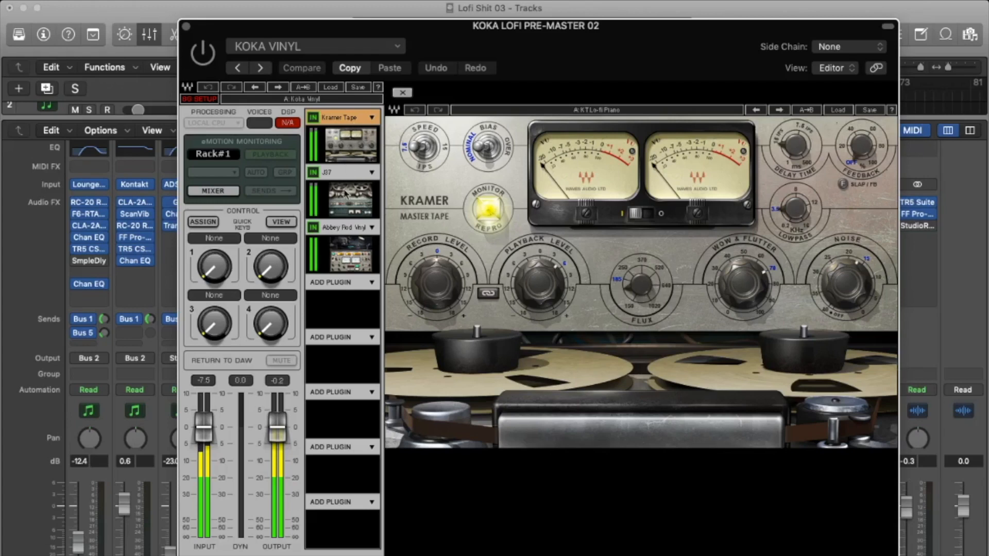
pyautogui.click(344, 195)
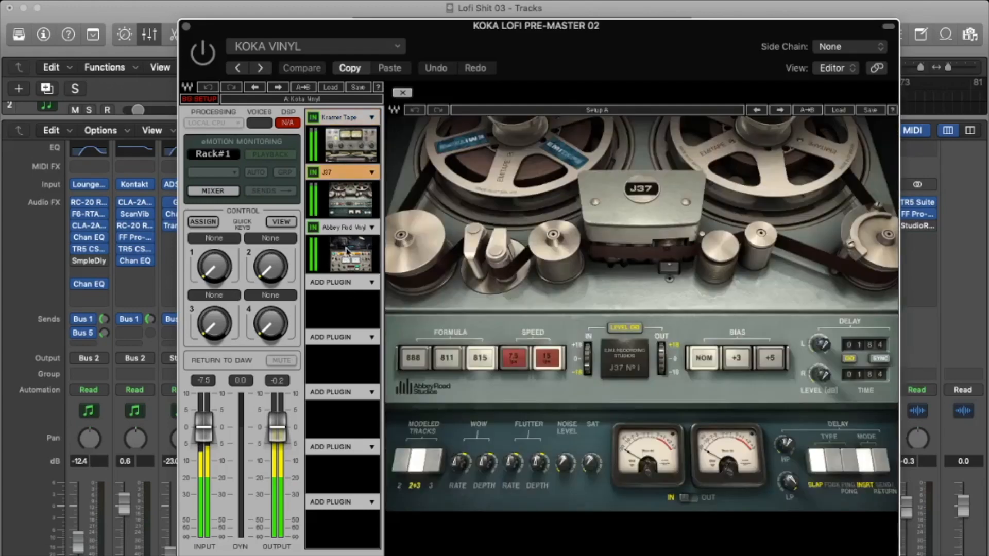
pyautogui.click(348, 255)
pyautogui.moveTo(652, 31); pyautogui.dragTo(552, 16)
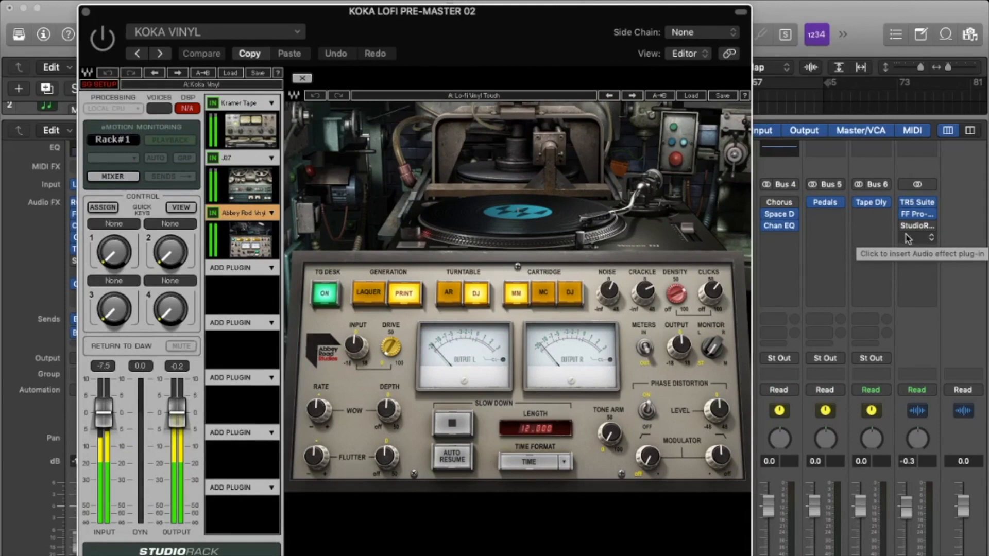
# - Show the rack's J37 tape plug-in again and adjust its Wow rate and depth knobs slightly
pyautogui.click(251, 184)
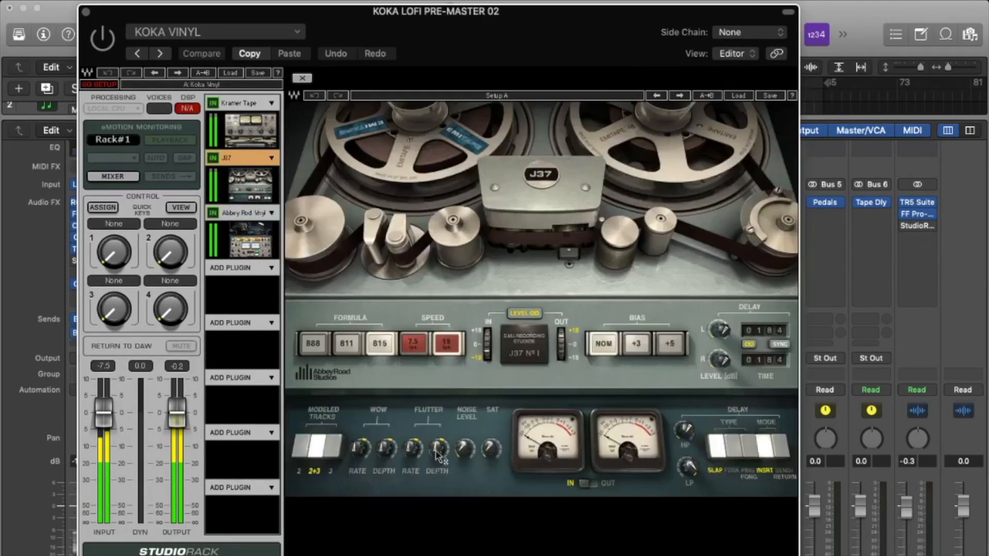
pyautogui.moveTo(384, 452); pyautogui.dragTo(384, 446)
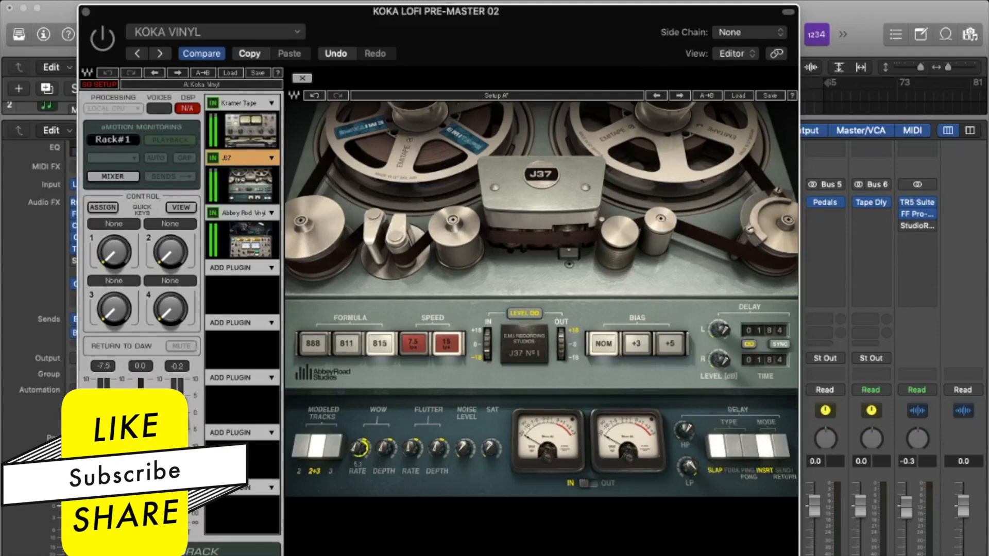
pyautogui.click(387, 447)
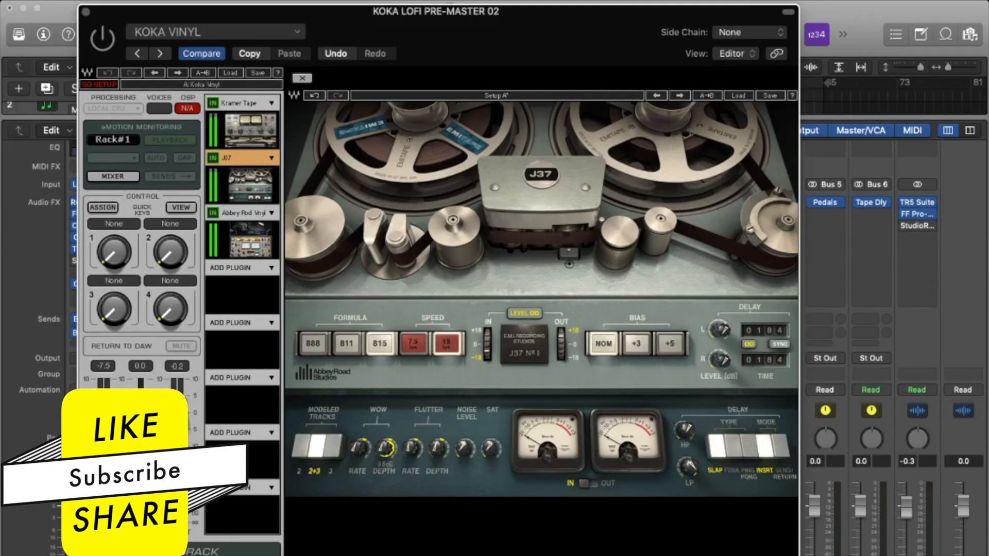
# - Show the rack's Kramer Tape, switch StudioRack on in the output channel, audition it, and close its window
pyautogui.click(242, 132)
pyautogui.moveTo(905, 227)
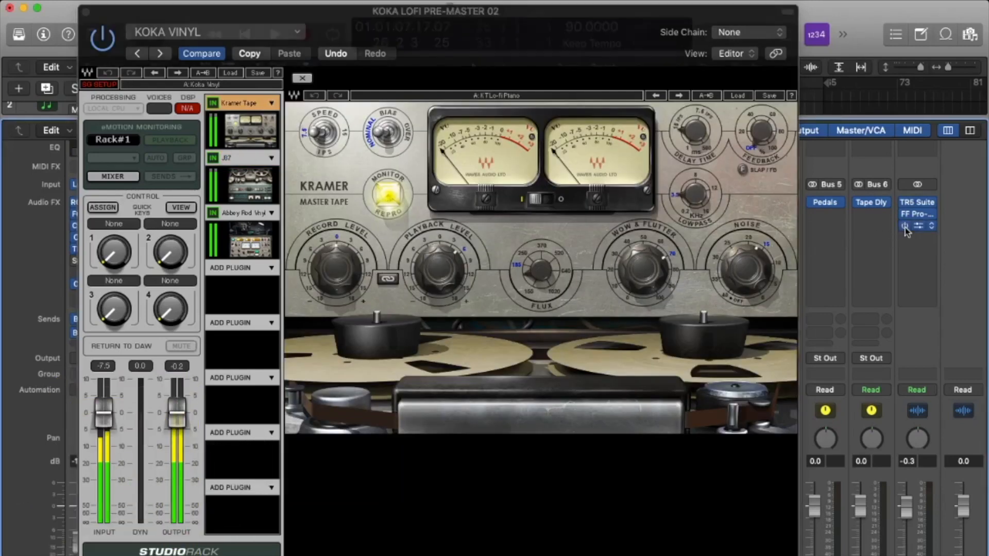
pyautogui.click(952, 245)
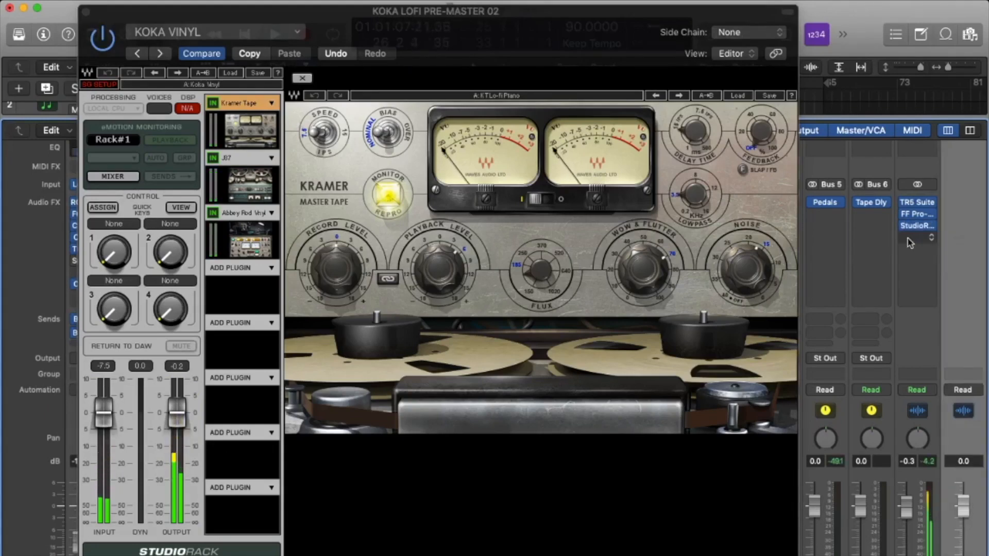
pyautogui.click(86, 12)
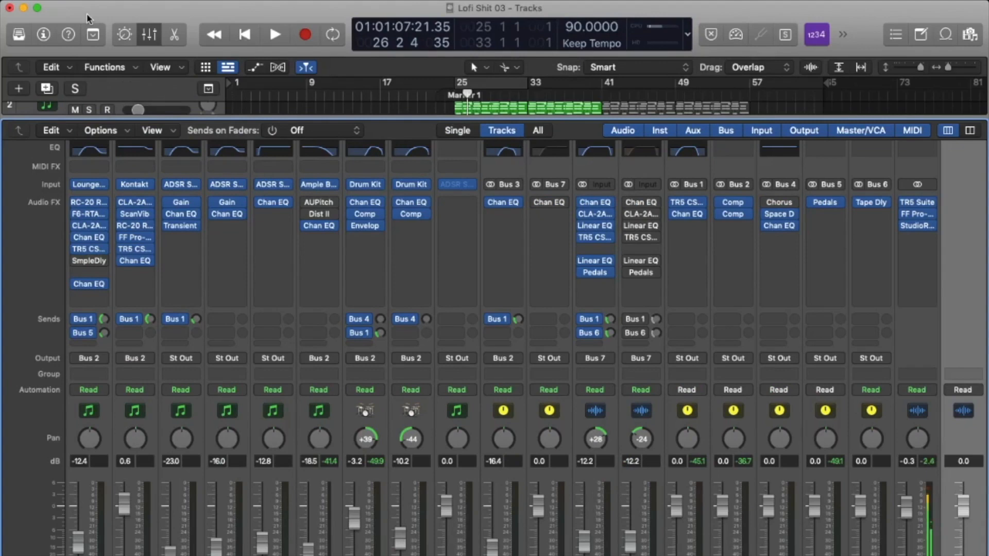
# - Hide the mixer and zoom the Tracks area so the whole arrangement and all tracks fit in view
pyautogui.press('x')
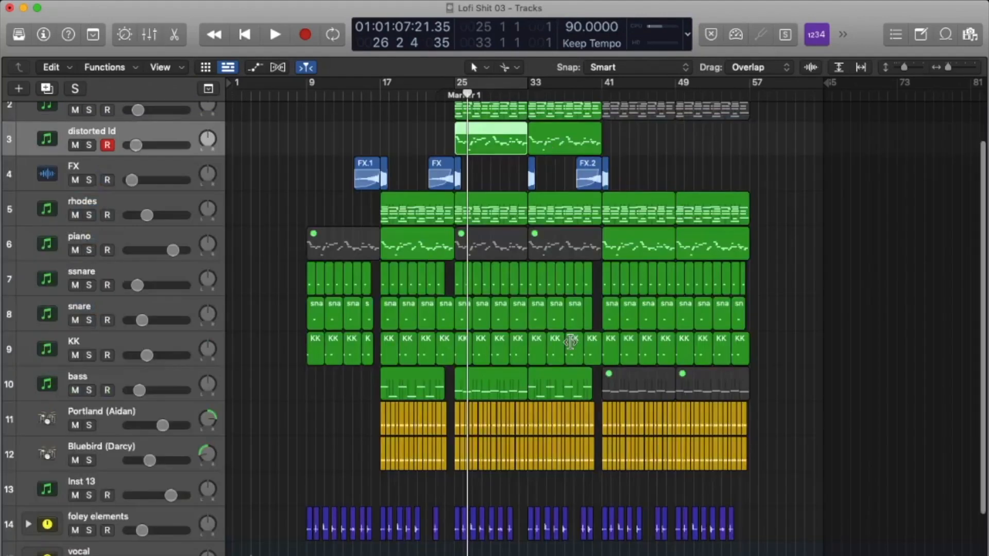
pyautogui.scroll(-1, 570, 342)
pyautogui.press('super+Up')
pyautogui.press('super+Up')
pyautogui.press('super+Up')
pyautogui.press('super+Up')
pyautogui.press('super+Up')
pyautogui.press('super+Right')
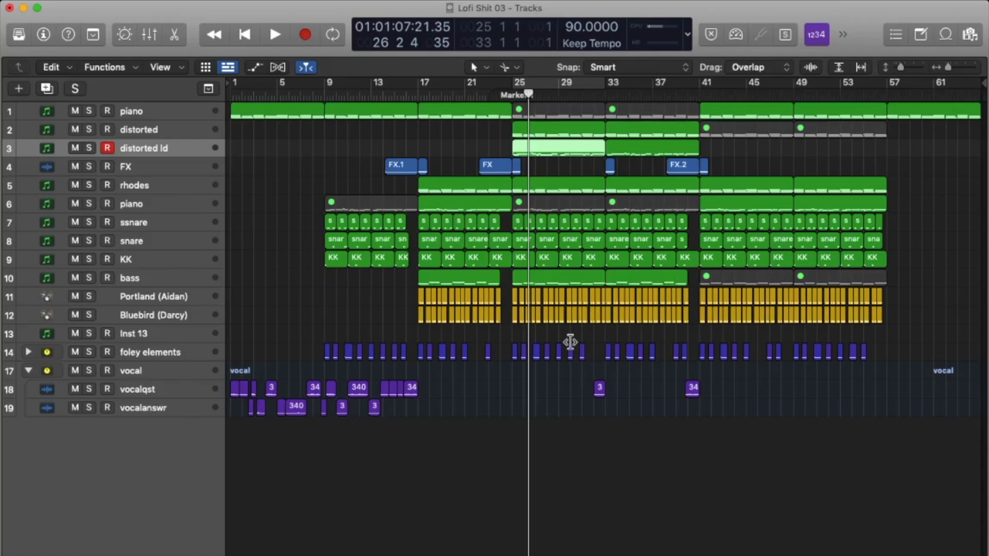
# - Switch to the OBS window
pyautogui.press('super+Tab')
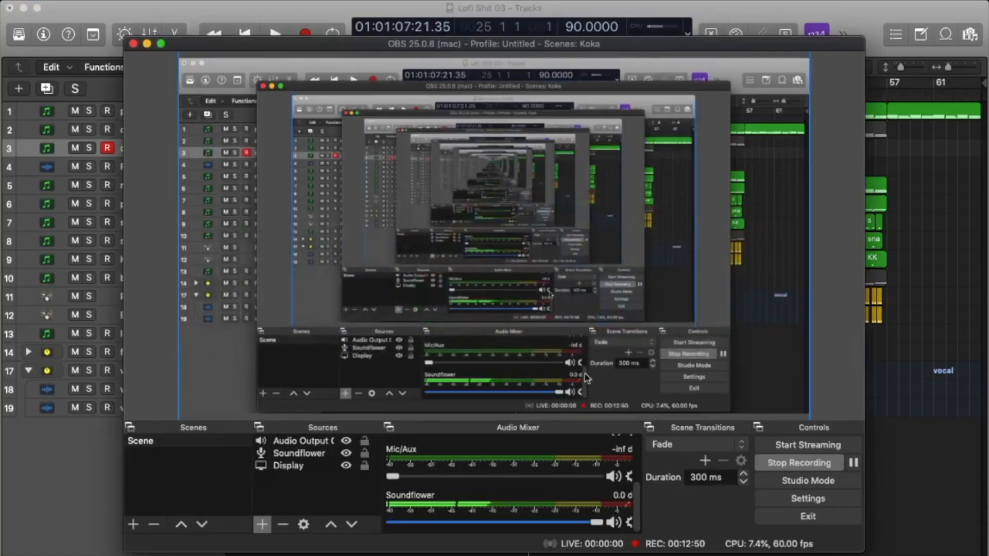